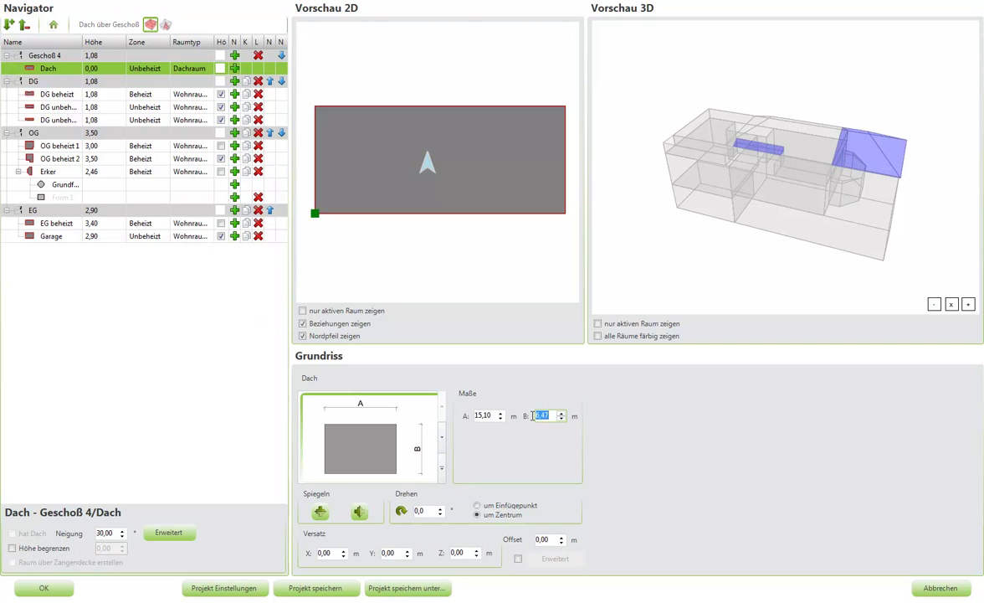
# Set the roof footprint's dimension B to 8 m and its X offset to 5,4 m
pyautogui.write('8')
pyautogui.press('Return')
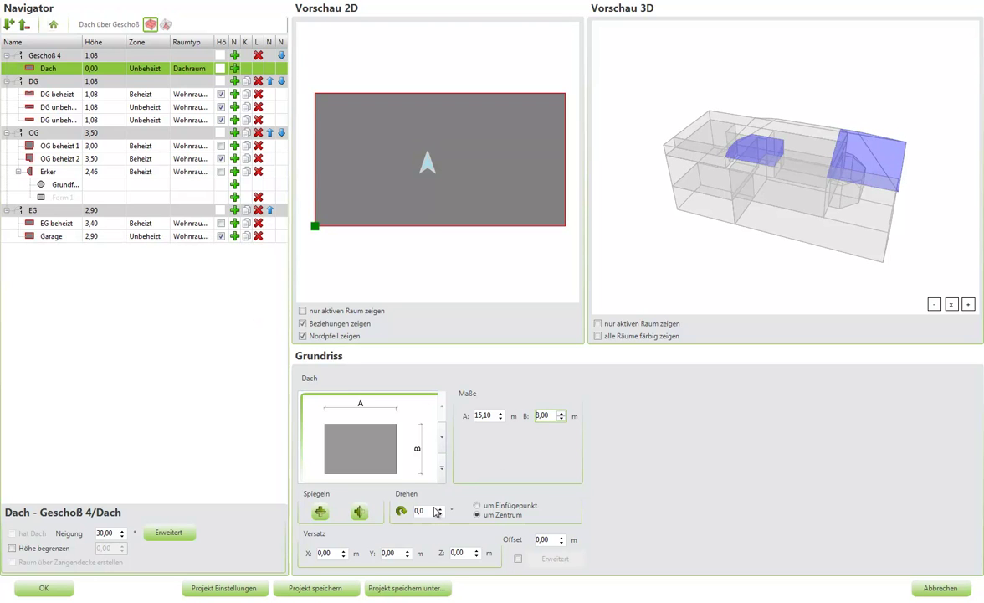
pyautogui.click(335, 553)
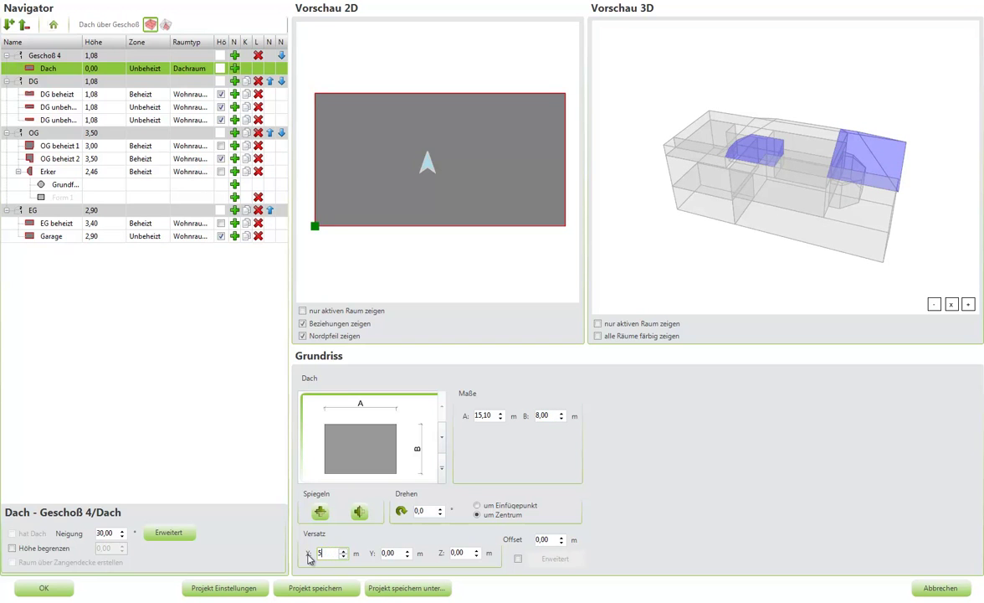
pyautogui.write('5,4')
pyautogui.press('Return')
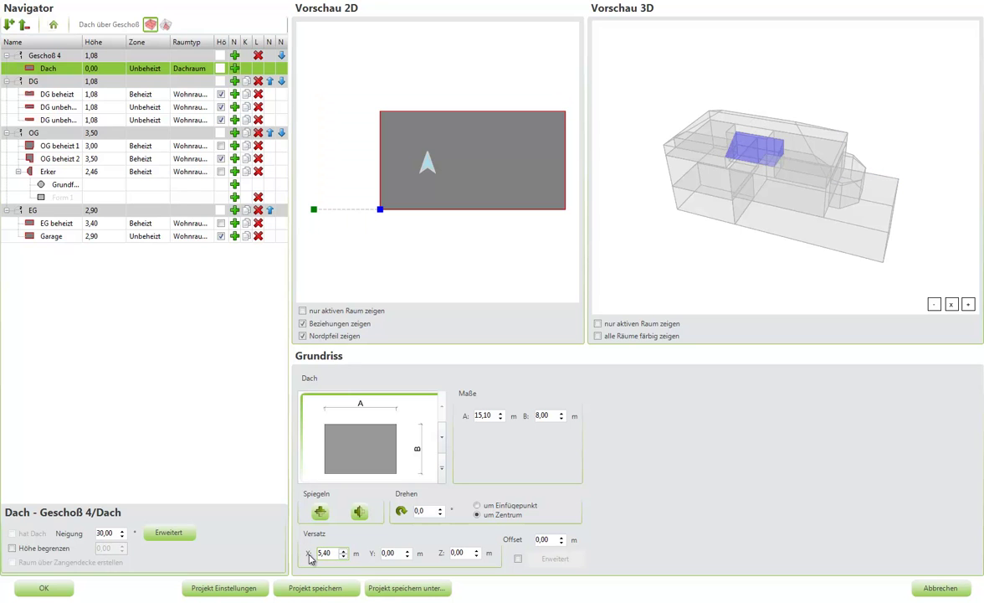
# In the extended roof settings, make edges 1 and 3 gables and set the pitch of edges 2 and 4 to 35°
pyautogui.click(174, 534)
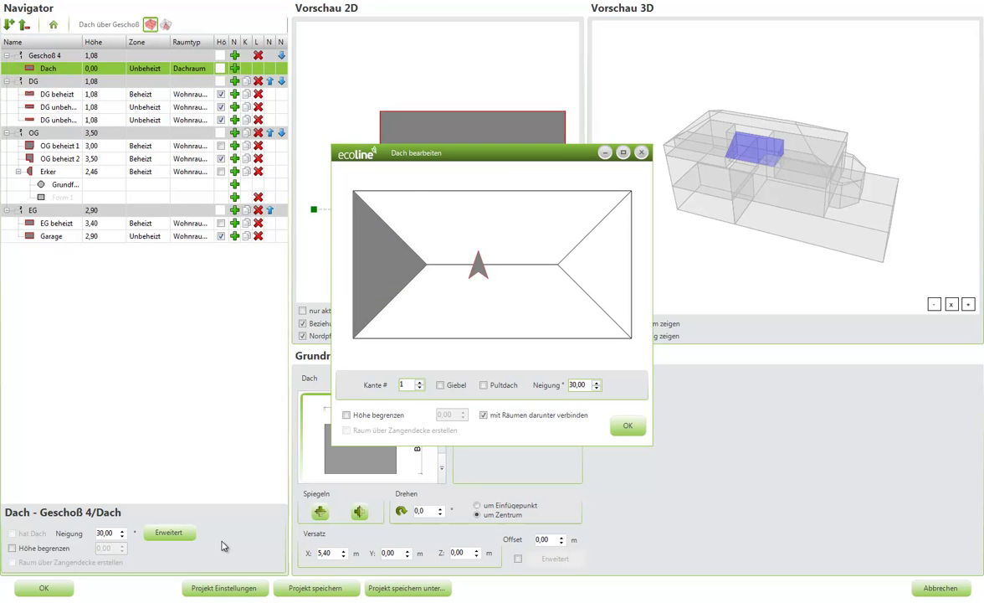
pyautogui.click(420, 382)
pyautogui.moveTo(583, 384); pyautogui.dragTo(553, 389)
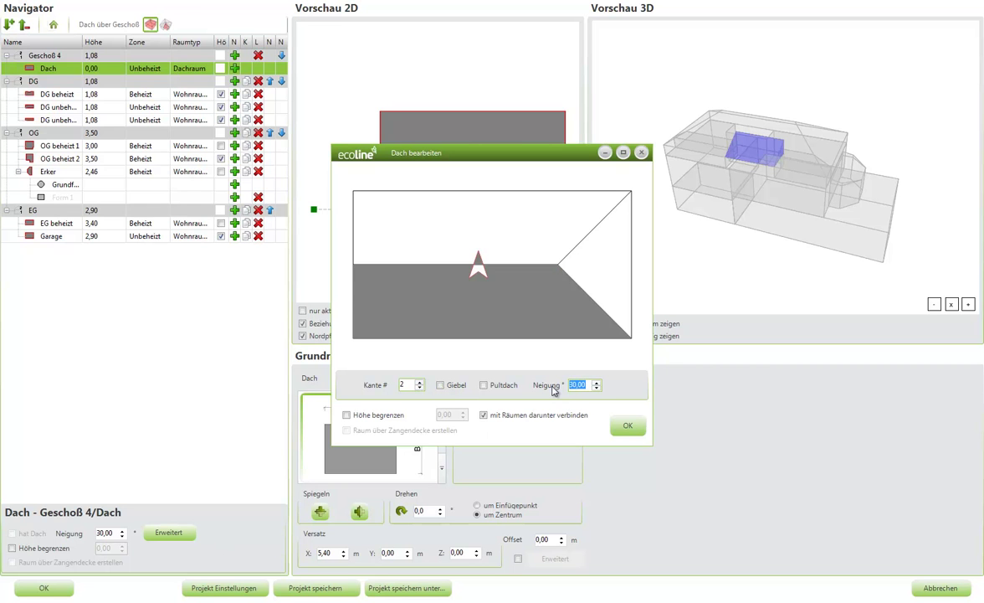
pyautogui.write('3')
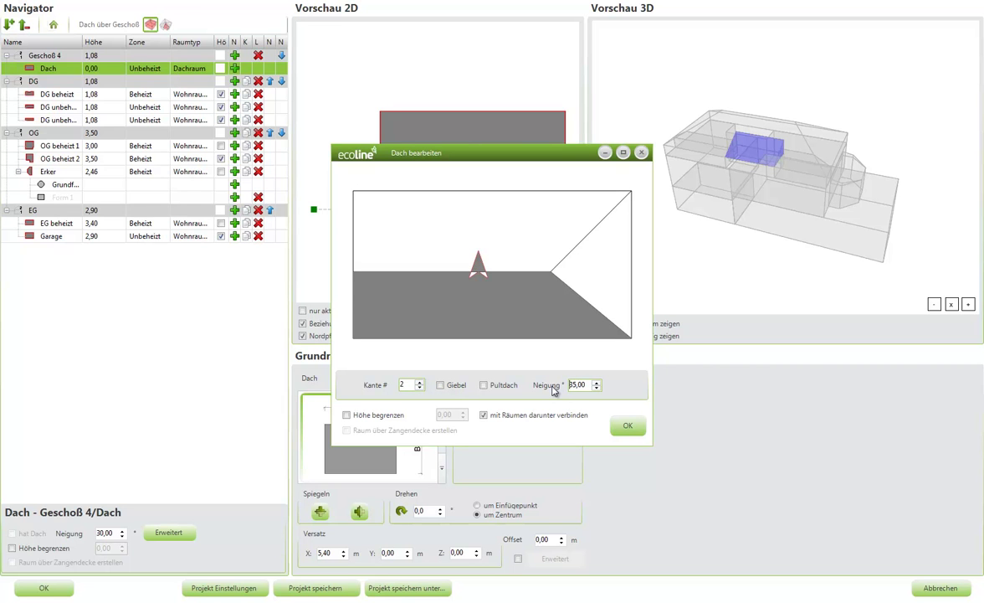
pyautogui.click(419, 380)
pyautogui.click(441, 385)
pyautogui.click(419, 382)
pyautogui.moveTo(584, 385); pyautogui.dragTo(559, 387)
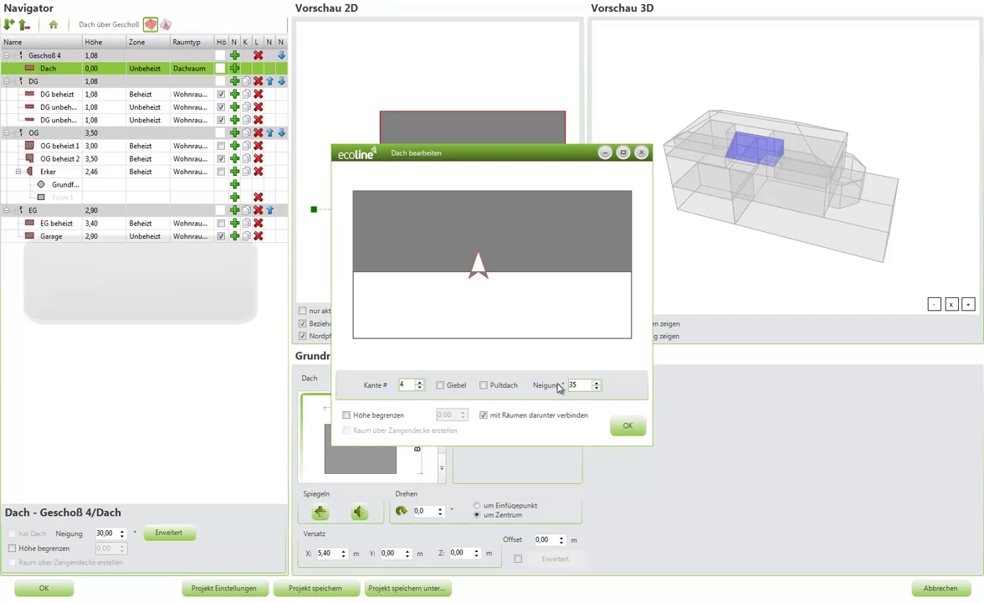
pyautogui.press('Return')
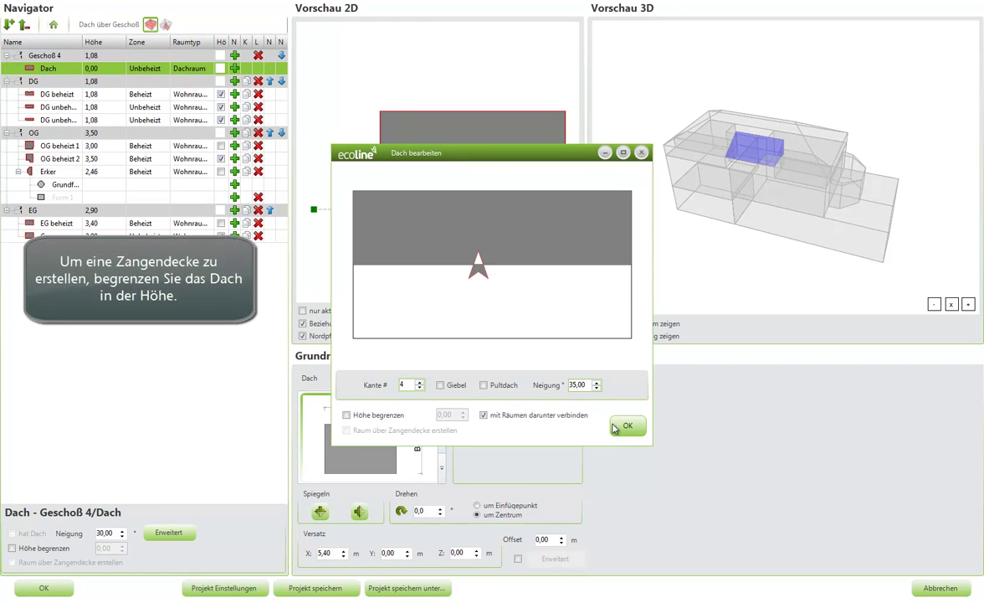
# Limit the roof height to 1,57 m, create a room above the collar-beam ceiling (Zangendecke) and apply the roof settings
pyautogui.click(347, 415)
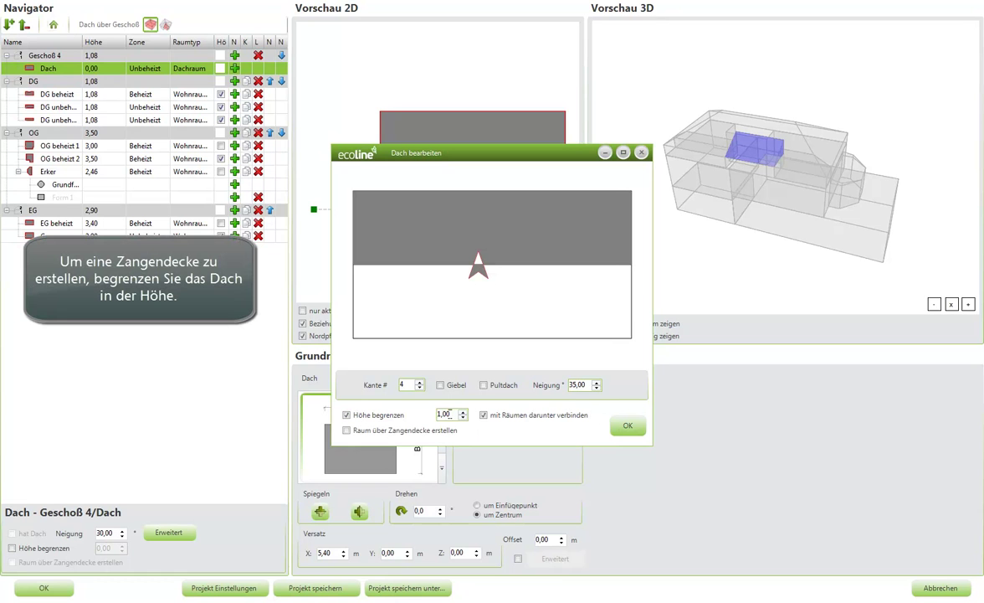
pyautogui.write('1,57')
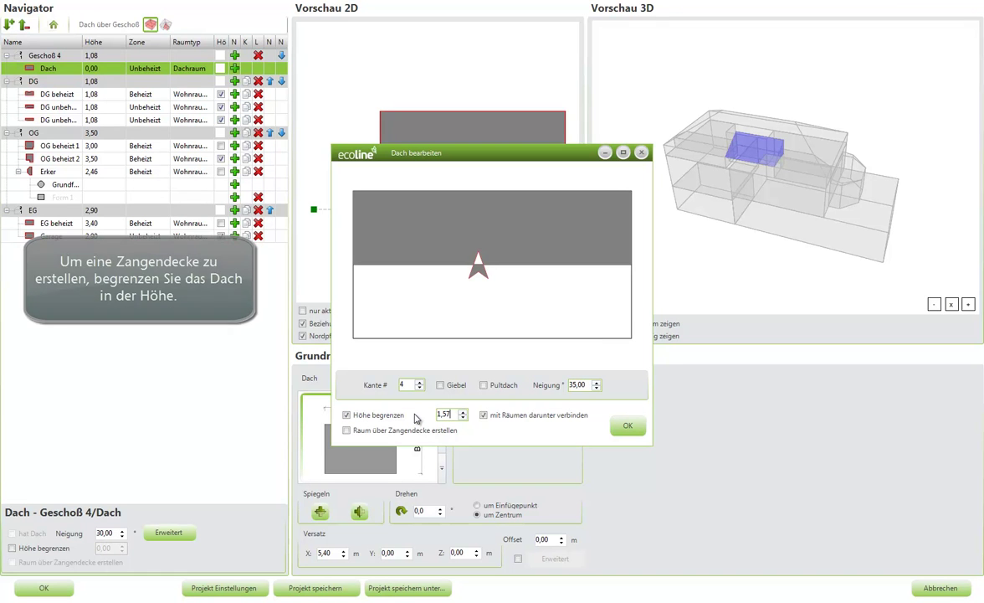
pyautogui.click(346, 430)
pyautogui.click(628, 427)
# Enable the second roof-above-storey (Dach über Geschoß) option and finish the building assistant, accepting the model
pyautogui.moveTo(727, 239); pyautogui.dragTo(698, 221)
pyautogui.click(167, 26)
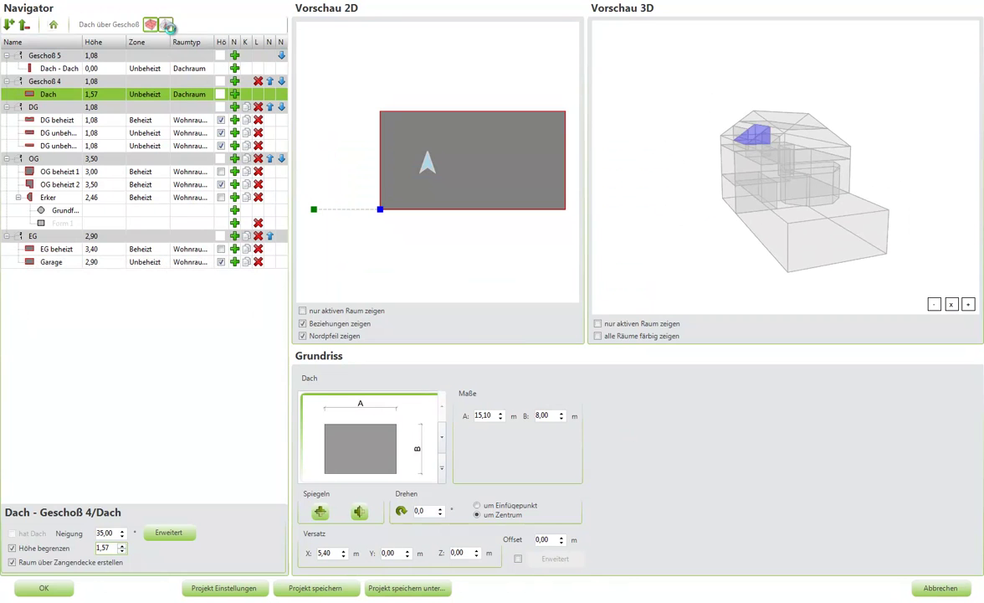
pyautogui.moveTo(623, 231)
pyautogui.mouseDown()
pyautogui.moveTo(715, 260)
pyautogui.moveTo(762, 257)
pyautogui.moveTo(622, 251)
pyautogui.mouseUp()
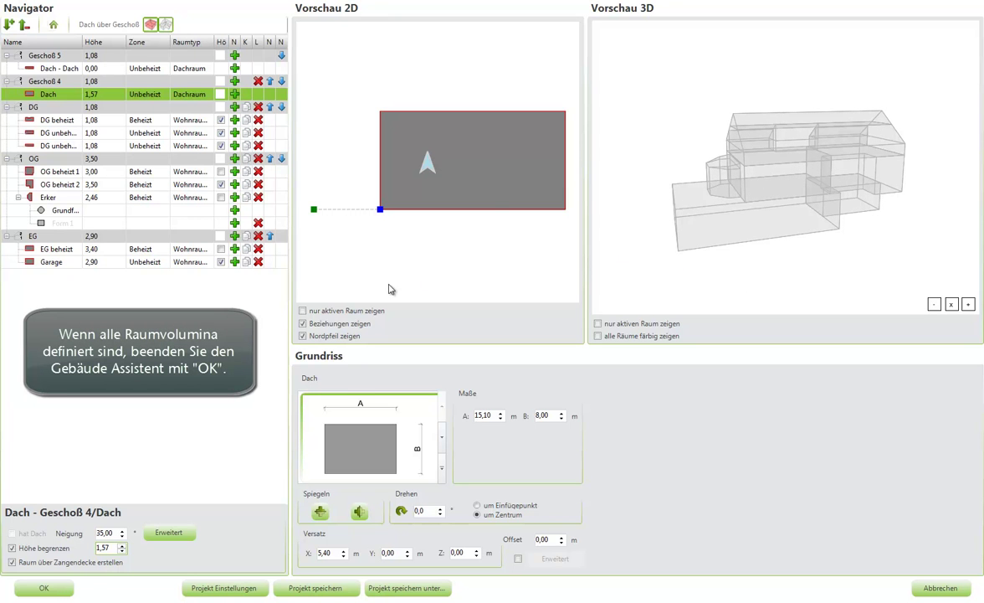
pyautogui.click(63, 592)
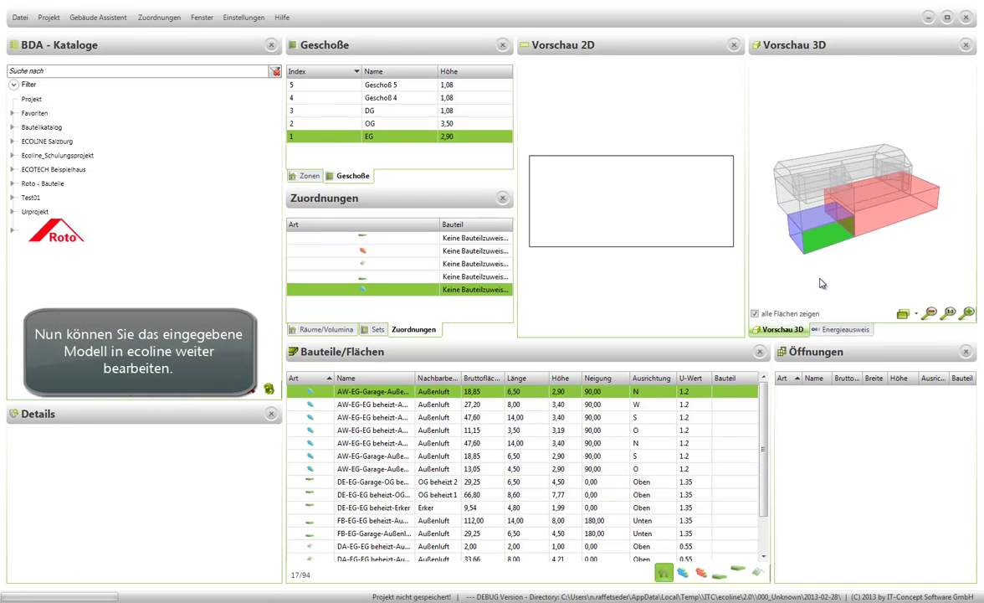
# Start adding the exterior window AF 0,50/2,00m U=1,20 from the Bauteilkatalog to the south-facing 14 m wall of EG beheizt
pyautogui.click(387, 405)
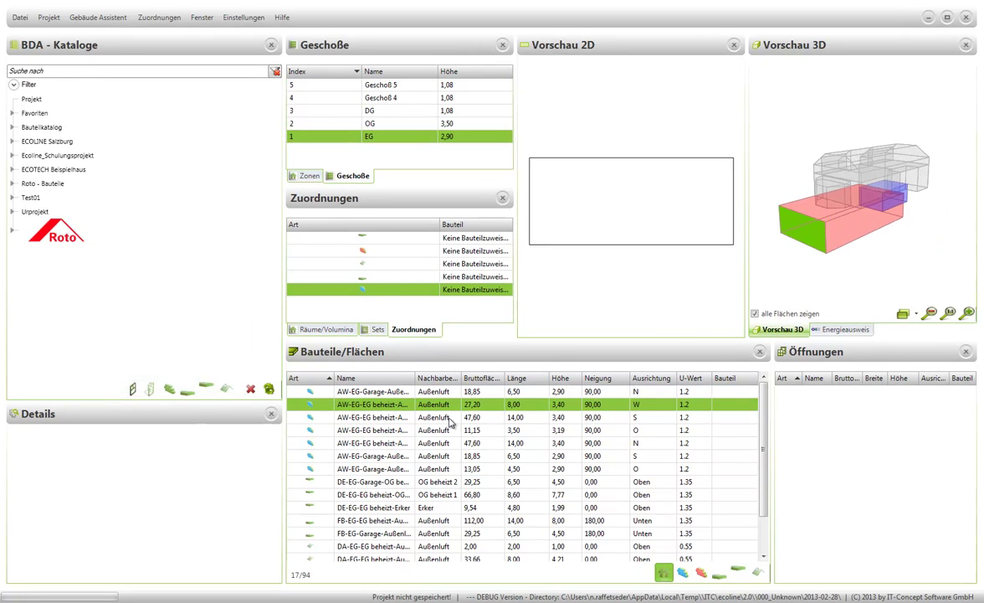
pyautogui.click(378, 417)
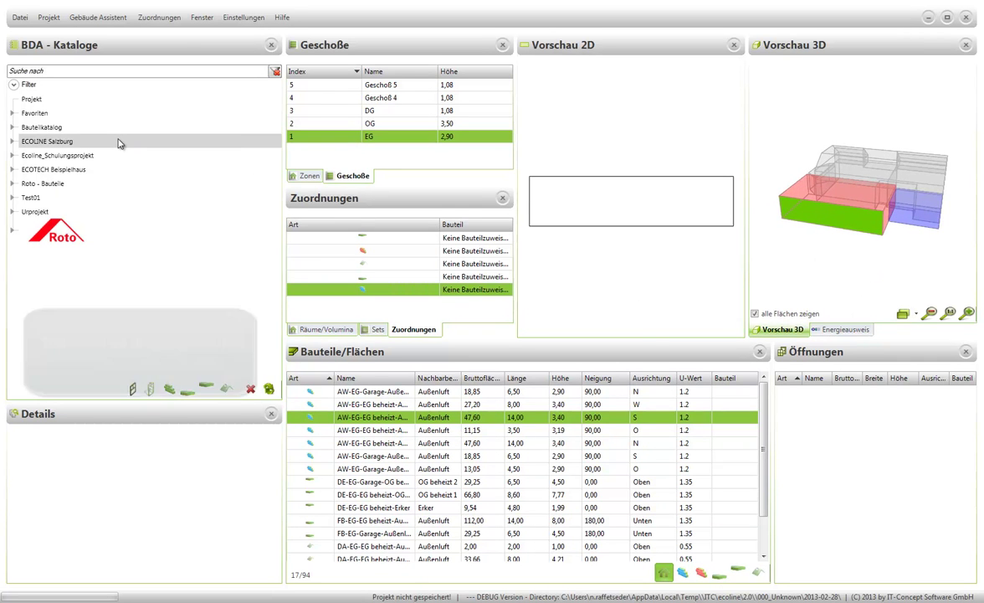
pyautogui.click(12, 128)
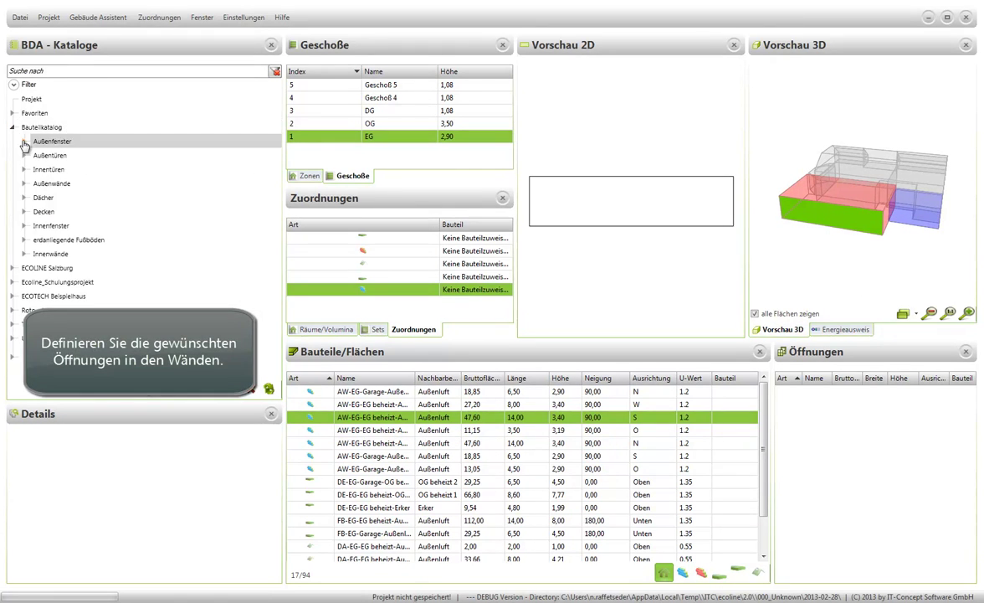
pyautogui.click(24, 142)
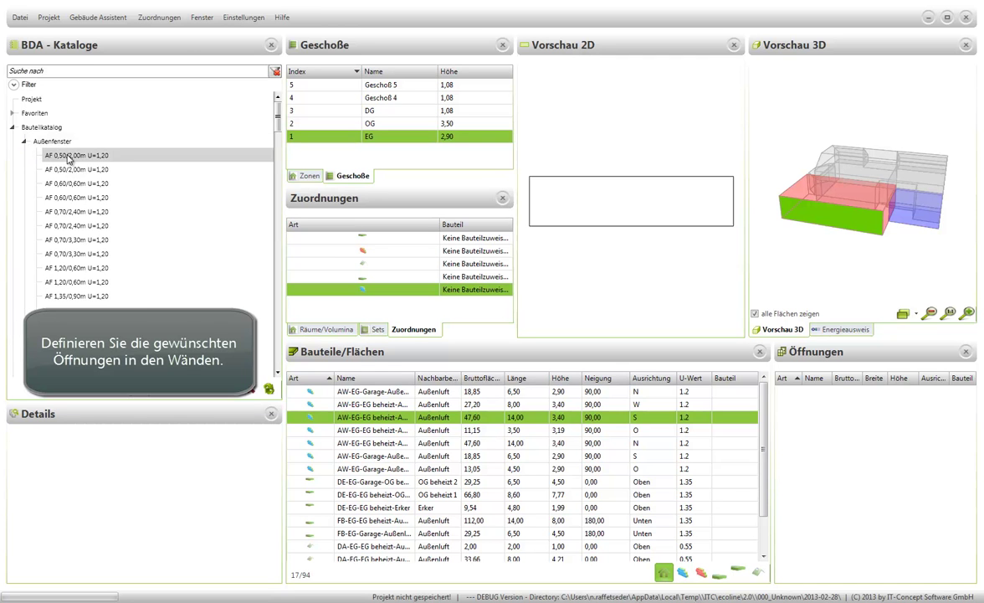
pyautogui.click(70, 157)
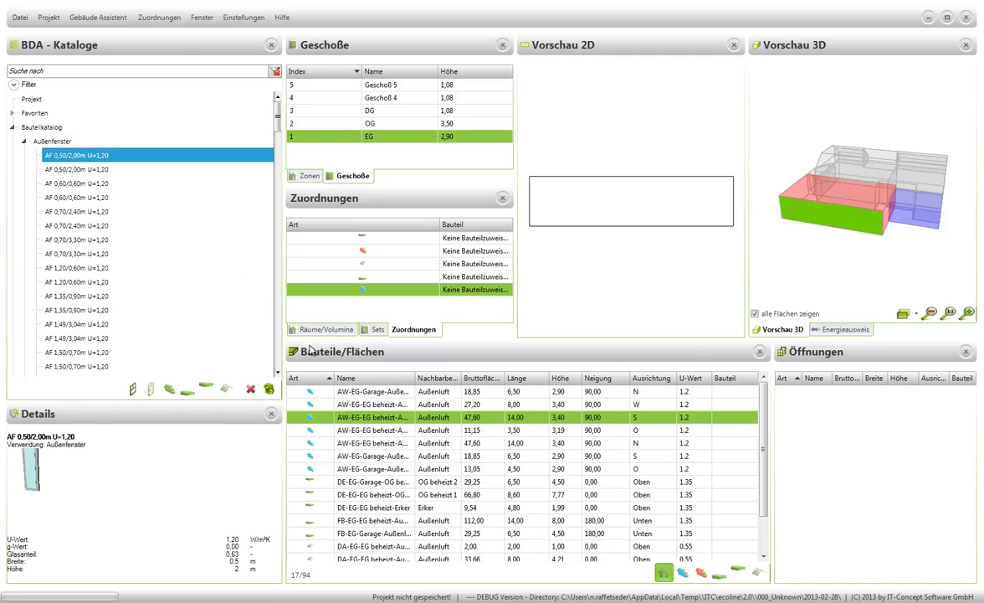
pyautogui.doubleClick(362, 421)
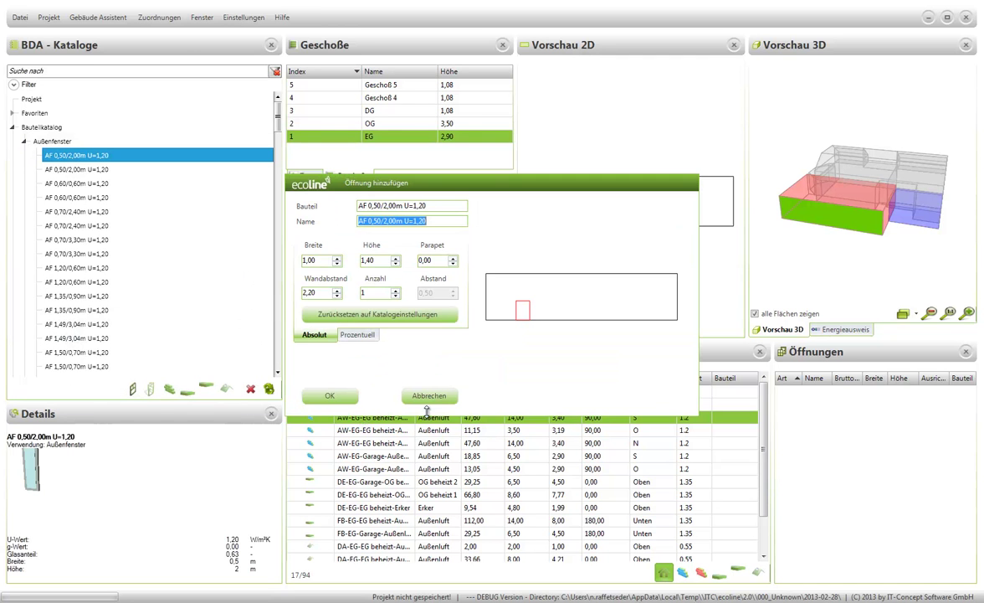
# Create two windows in the south wall with height 2,00 m, parapet 0,20 m and wall distance 2,70 m
pyautogui.doubleClick(367, 260)
pyautogui.write('2')
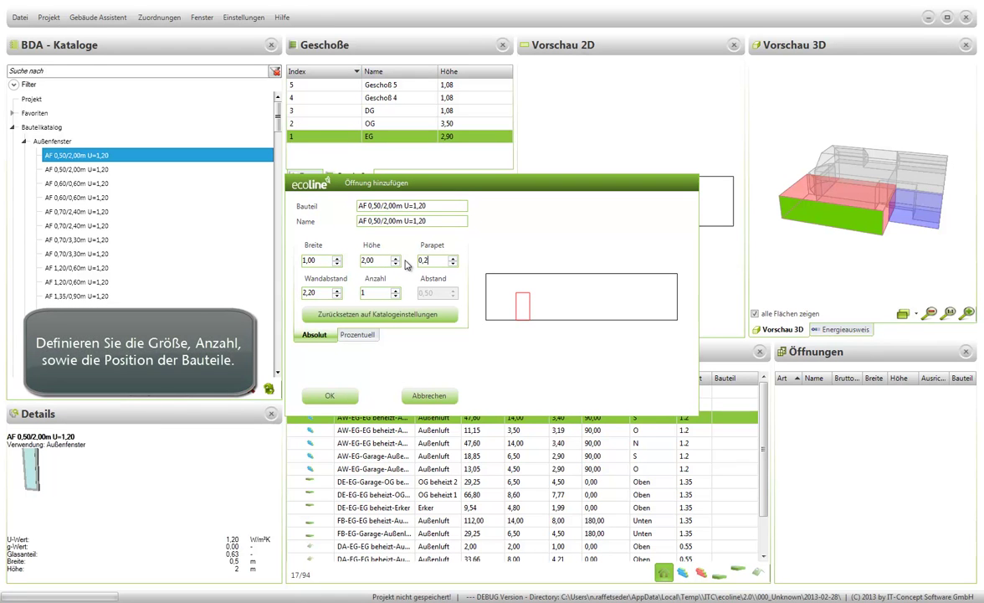
pyautogui.click(397, 290)
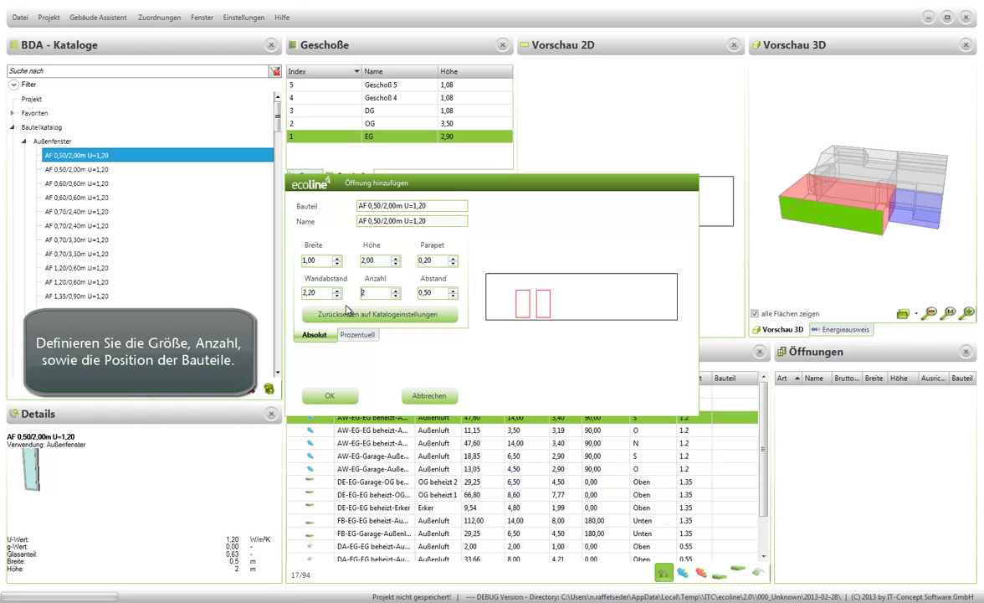
pyautogui.click(338, 289)
pyautogui.click(338, 289)
pyautogui.click(338, 289)
pyautogui.click(337, 290)
pyautogui.click(337, 289)
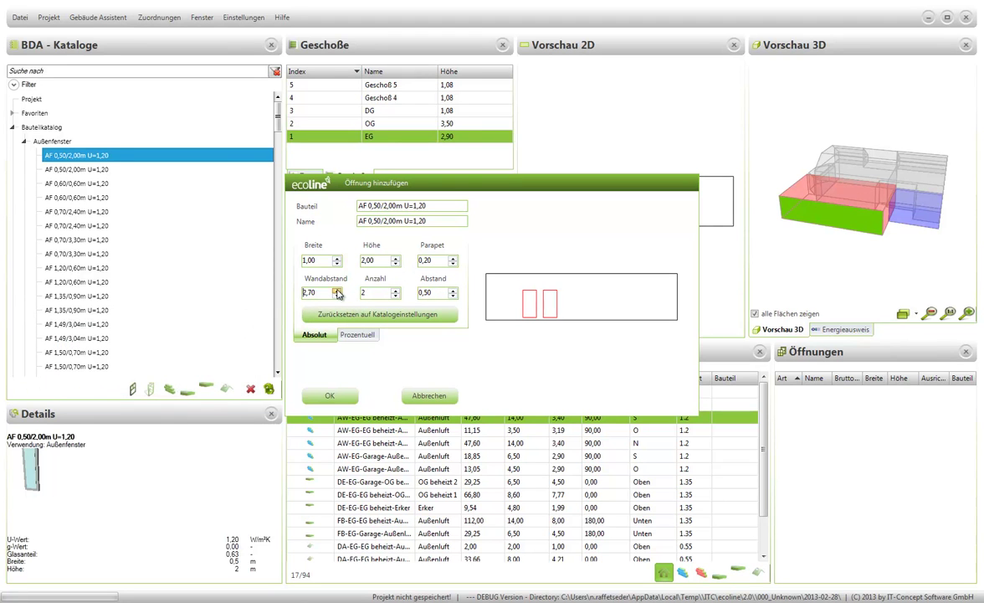
pyautogui.click(340, 399)
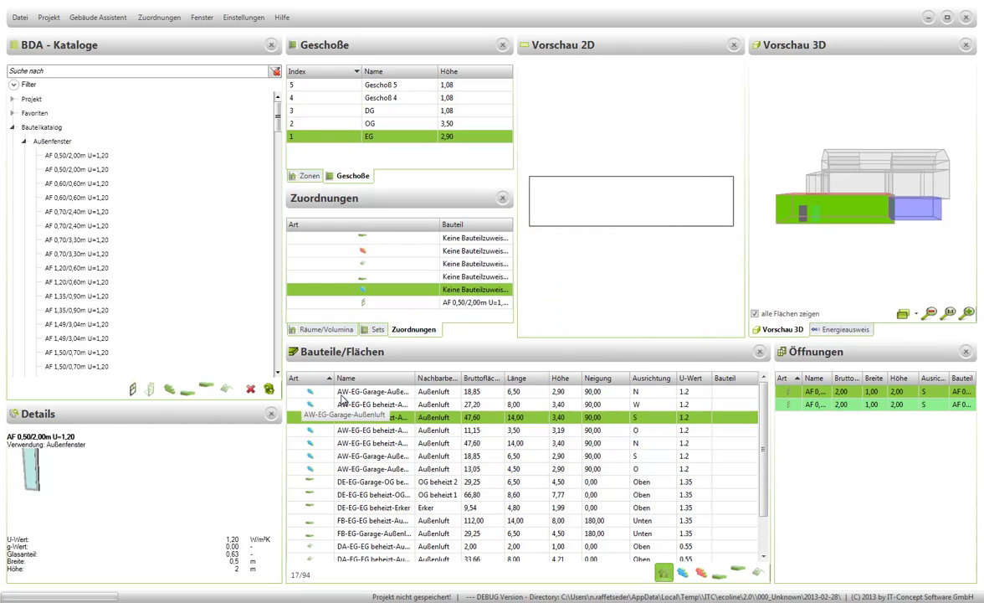
# Add two more of the same windows to the south wall with wall distance 8,20 m, height 1,00 m and an adjusted parapet
pyautogui.doubleClick(400, 424)
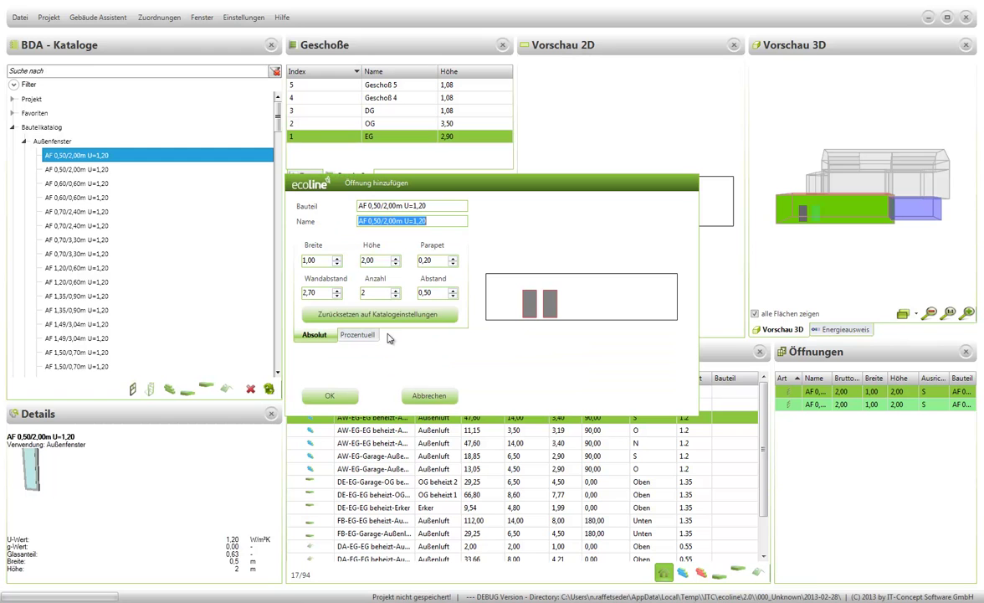
pyautogui.moveTo(337, 289); pyautogui.dragTo(337, 292)
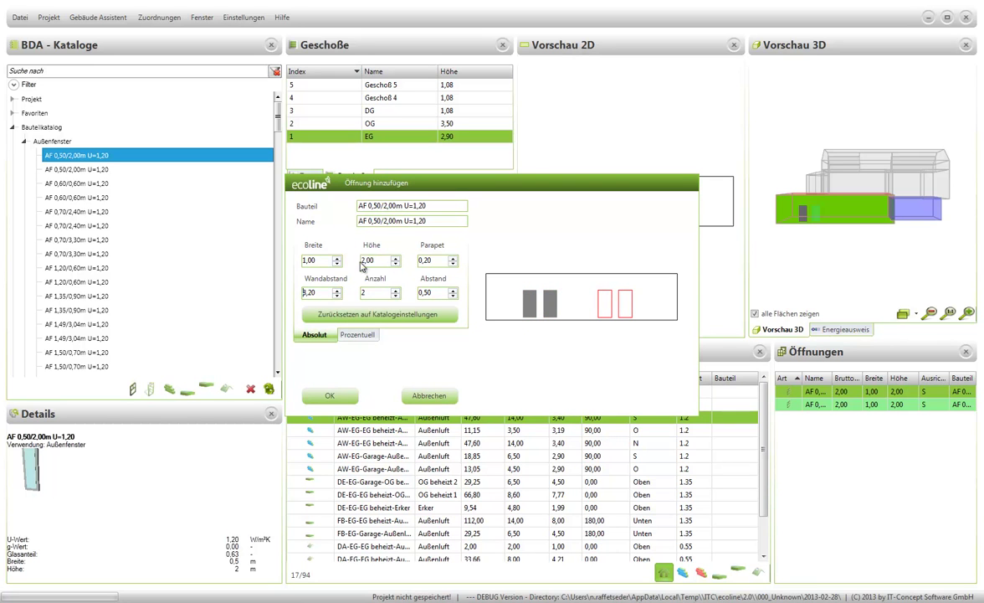
pyautogui.click(437, 260)
pyautogui.click(362, 261)
pyautogui.write('1')
pyautogui.click(329, 396)
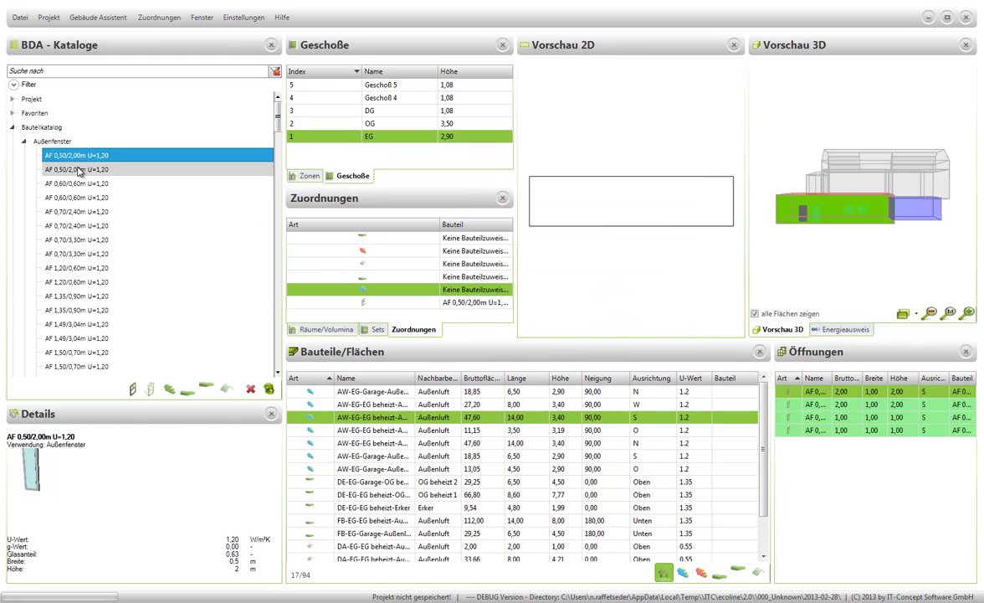
# Add two exterior doors AT 0,95/1,48m U=1,16 to the same south wall with a wall distance of 1,20 m
pyautogui.click(24, 140)
pyautogui.click(25, 155)
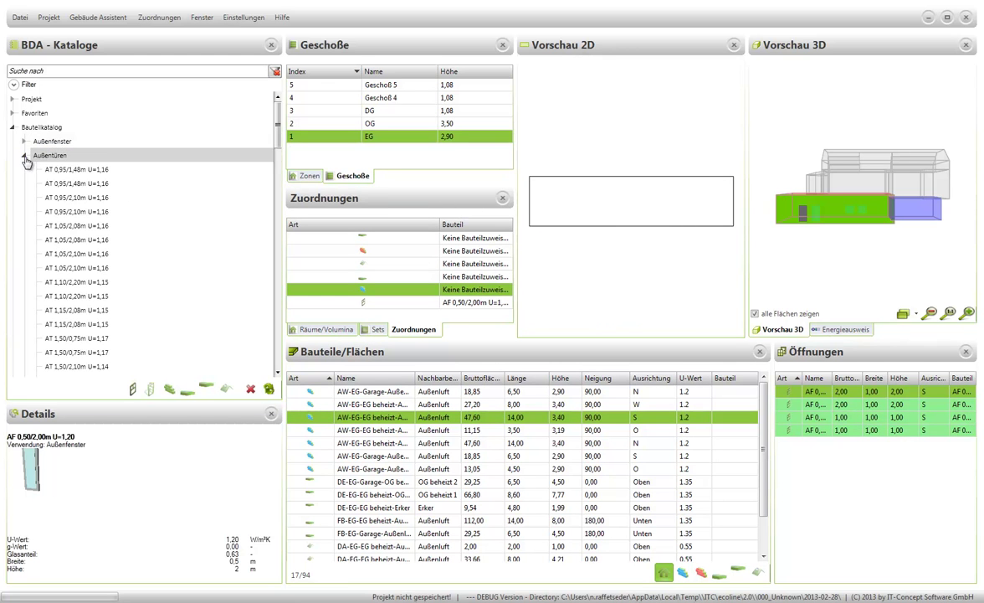
pyautogui.click(77, 172)
pyautogui.doubleClick(364, 418)
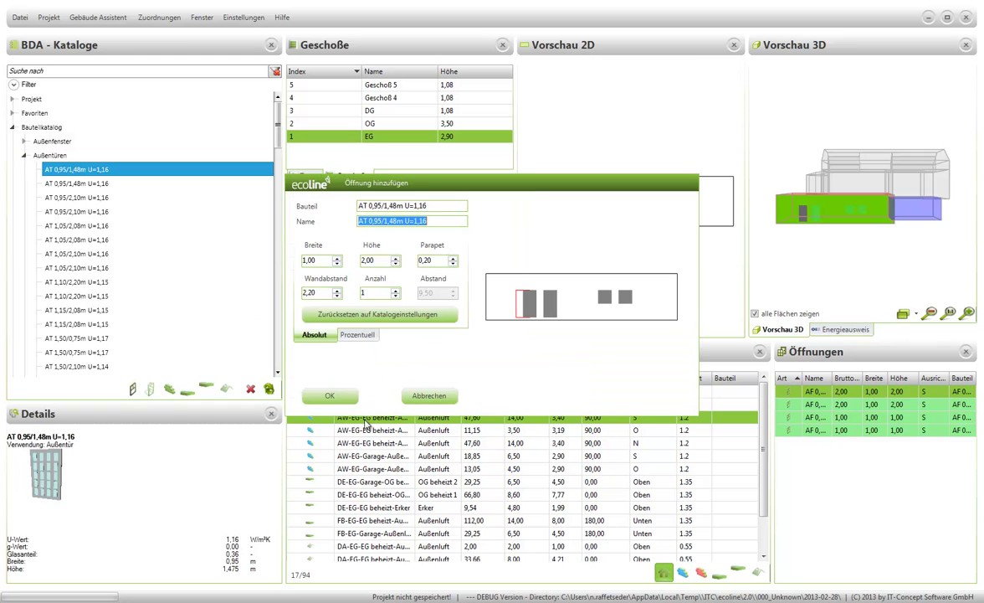
pyautogui.click(396, 291)
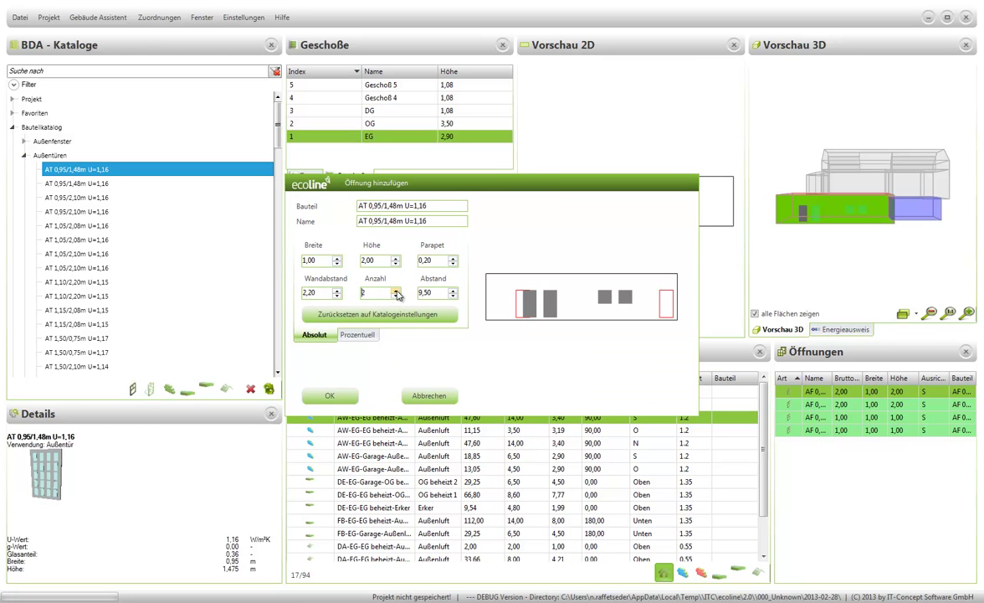
pyautogui.click(338, 295)
pyautogui.click(337, 295)
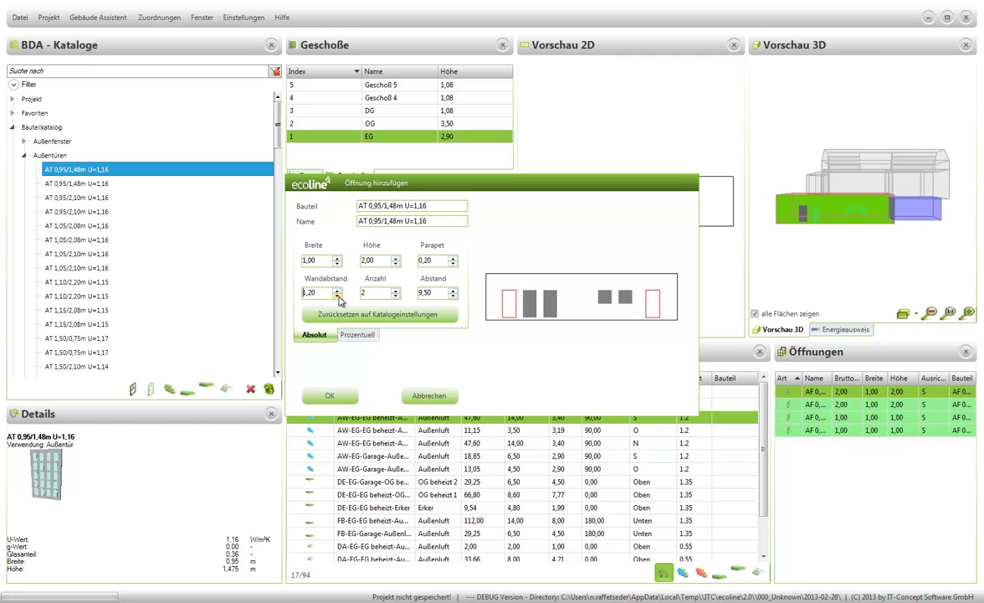
pyautogui.click(332, 395)
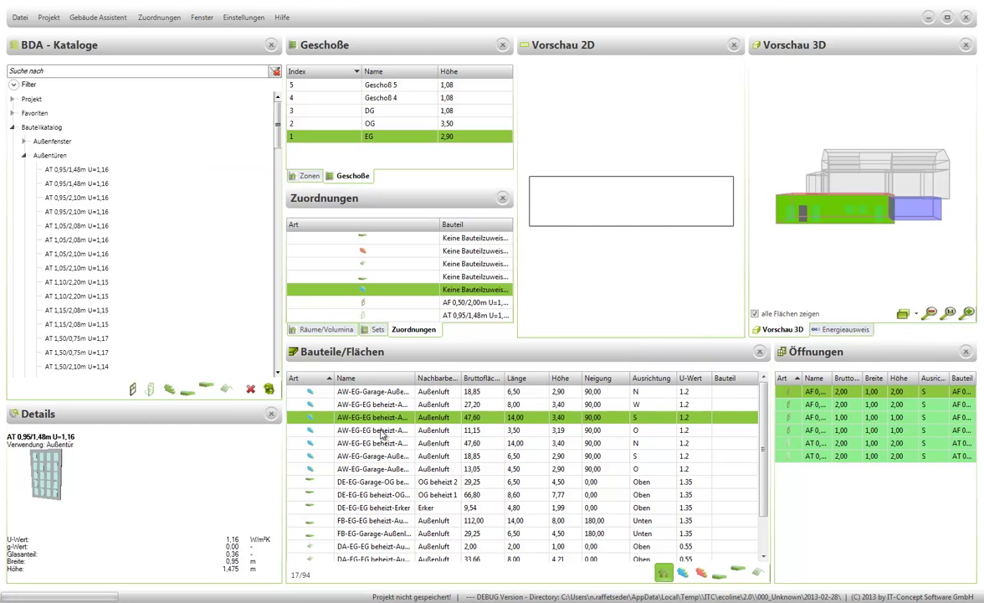
# Start adding the exterior window AF 0,50/2,00m U=1,20 to the north-facing 14 m wall of EG beheizt
pyautogui.click(382, 430)
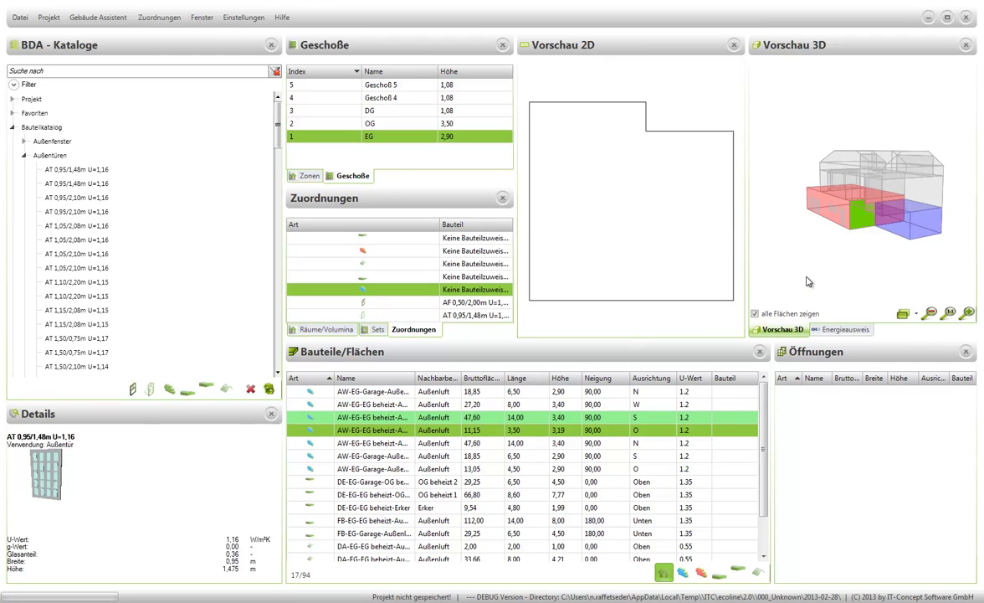
pyautogui.click(387, 441)
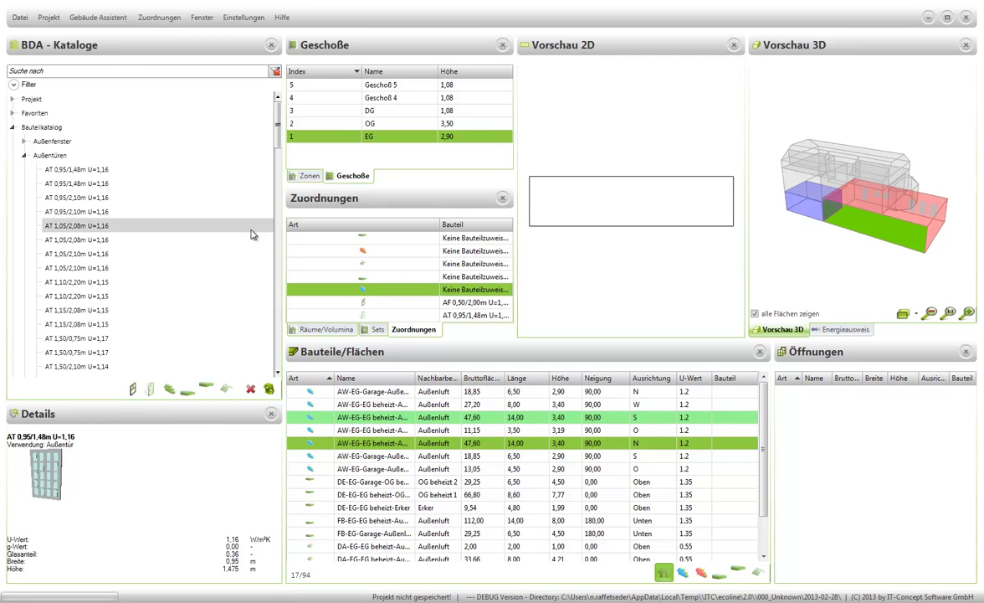
pyautogui.click(24, 141)
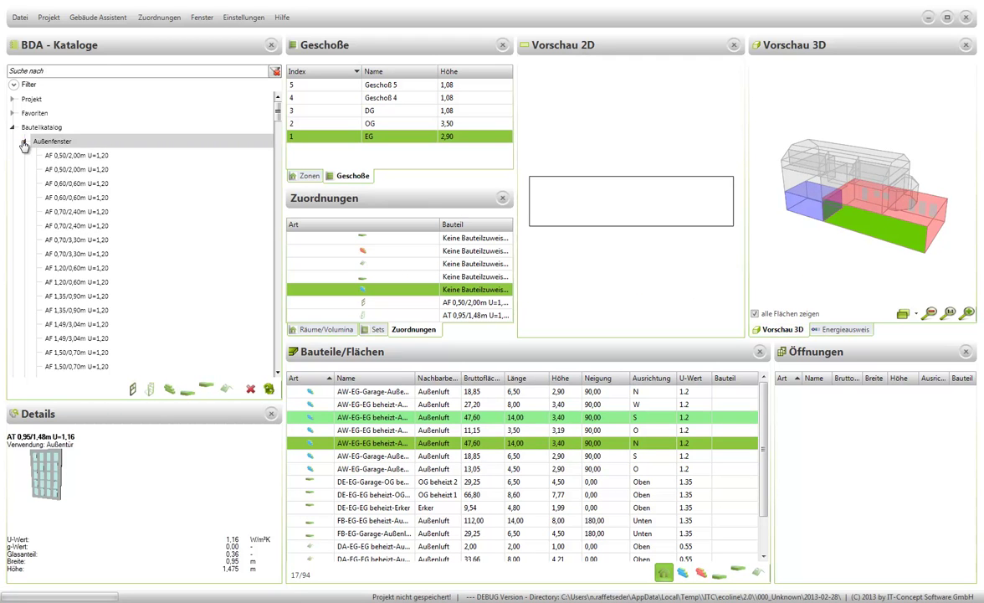
pyautogui.click(65, 156)
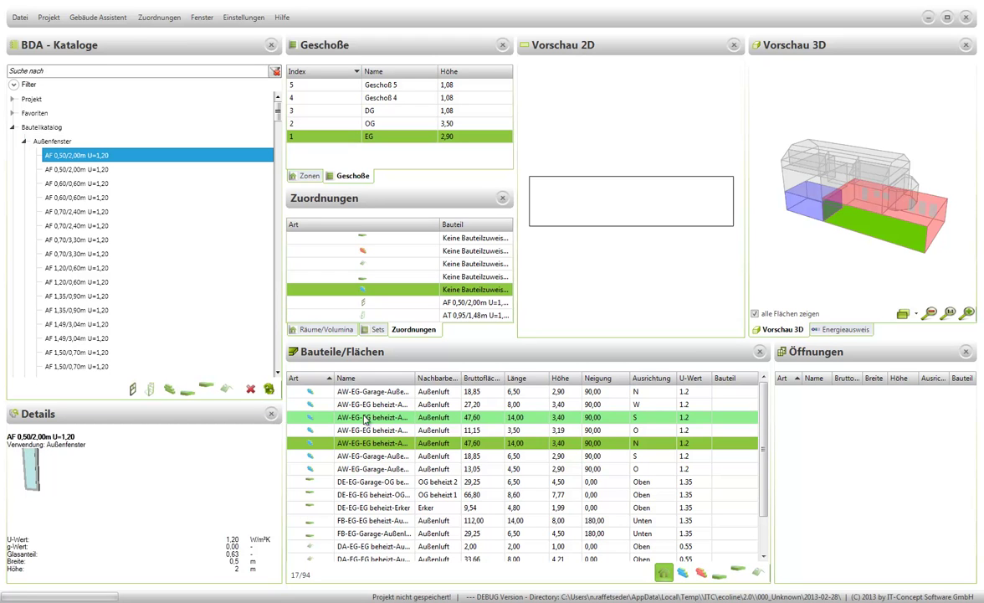
pyautogui.doubleClick(392, 446)
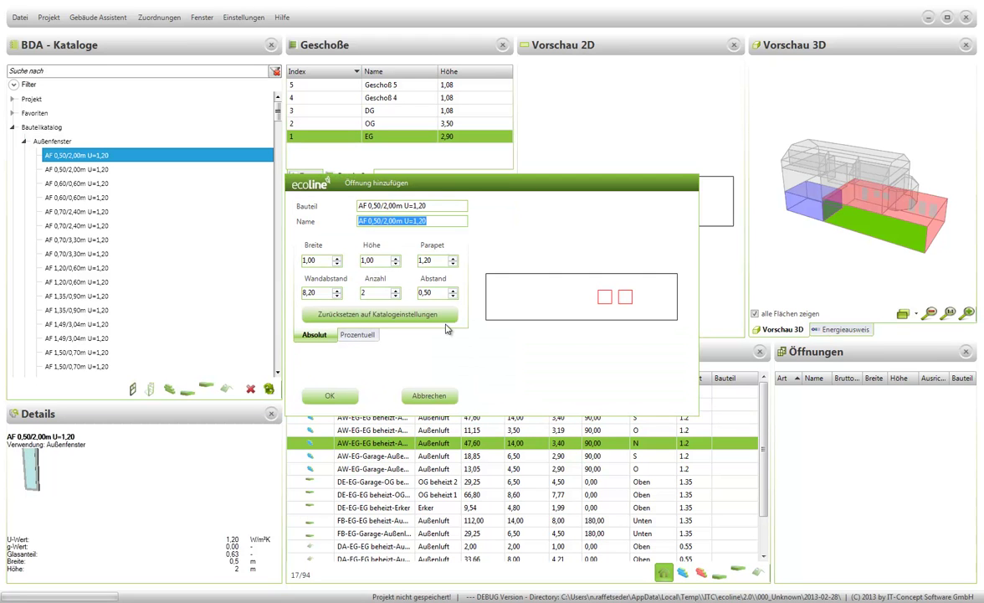
# Set the number of windows to 5 and their wall distance to 0,70 m
pyautogui.click(365, 292)
pyautogui.write('5')
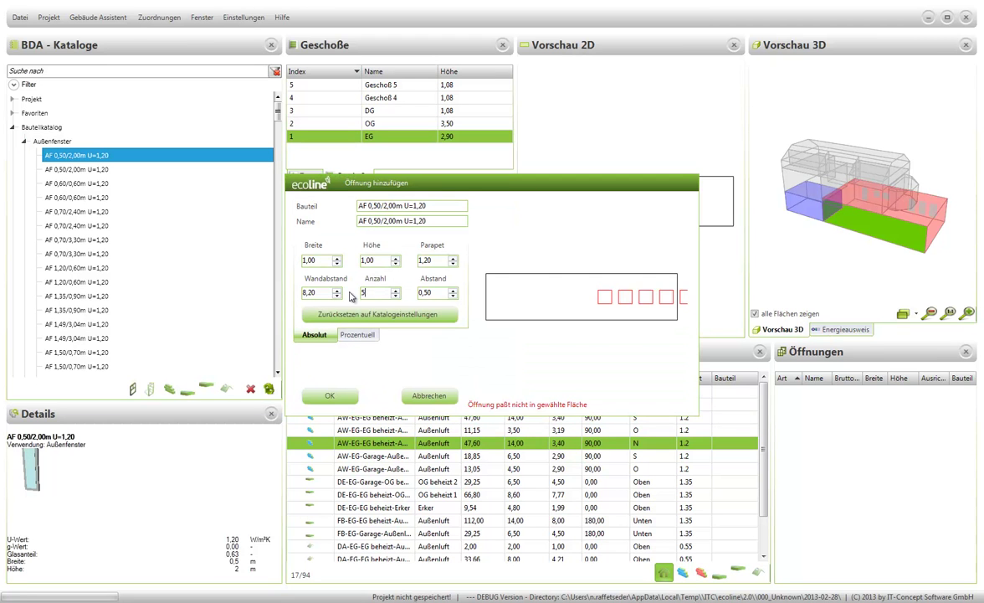
pyautogui.click(337, 295)
pyautogui.click(336, 295)
pyautogui.click(336, 295)
pyautogui.click(336, 296)
pyautogui.click(336, 295)
pyautogui.click(336, 296)
pyautogui.click(337, 296)
pyautogui.click(336, 296)
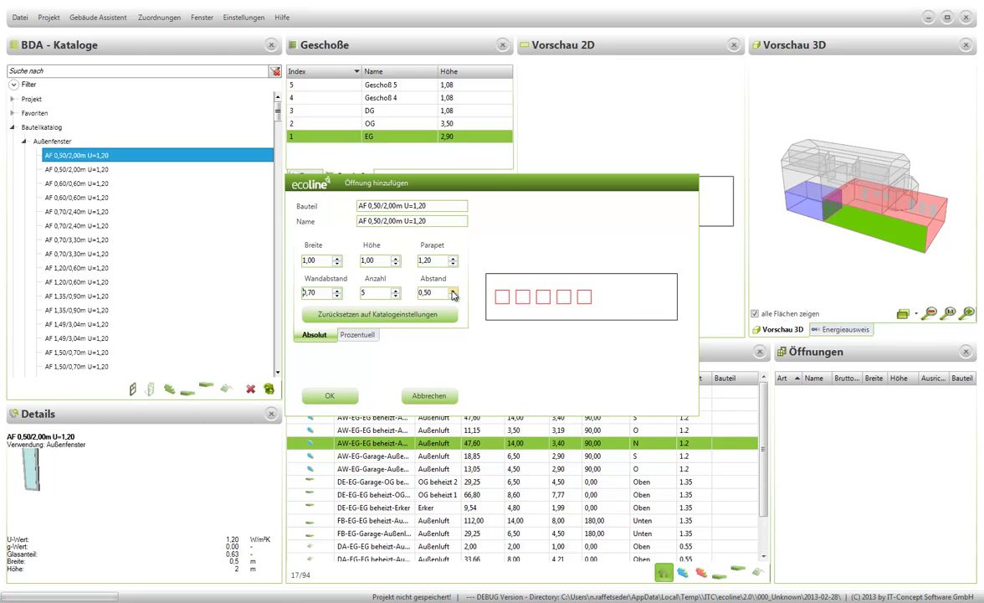
# Create the five north-wall windows with 2,00 m spacing, parapet 0,20 m and height 2,00 m
pyautogui.click(451, 291)
pyautogui.click(452, 291)
pyautogui.click(451, 291)
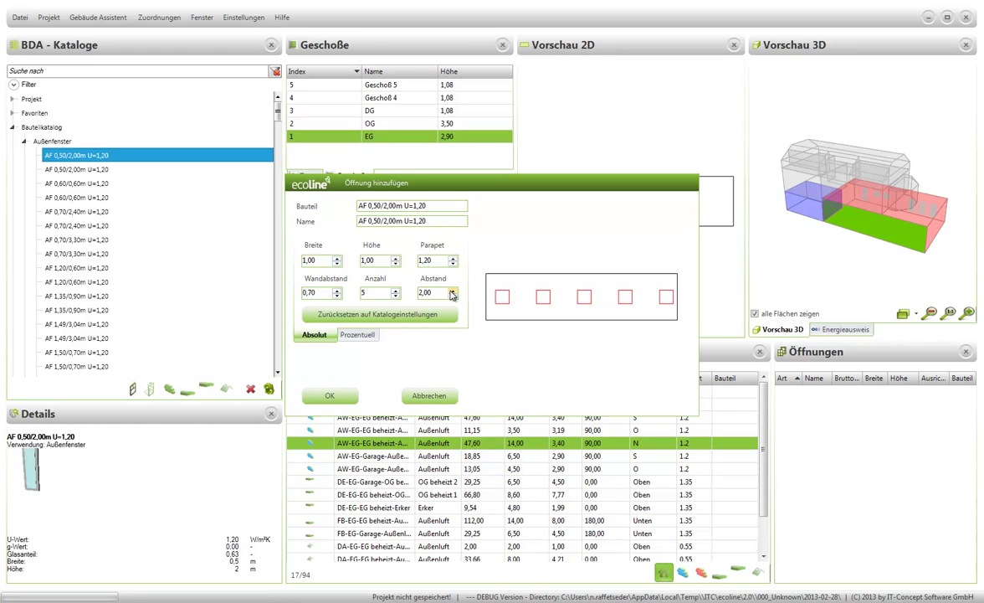
pyautogui.press('Tab')
pyautogui.write('0,20')
pyautogui.click(365, 260)
pyautogui.write('2,00')
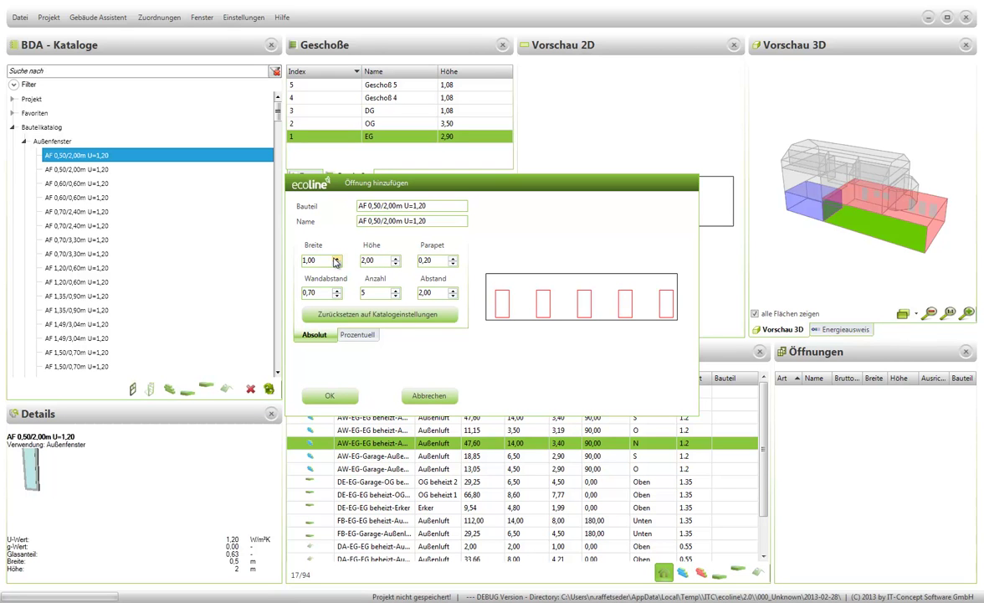
pyautogui.click(331, 395)
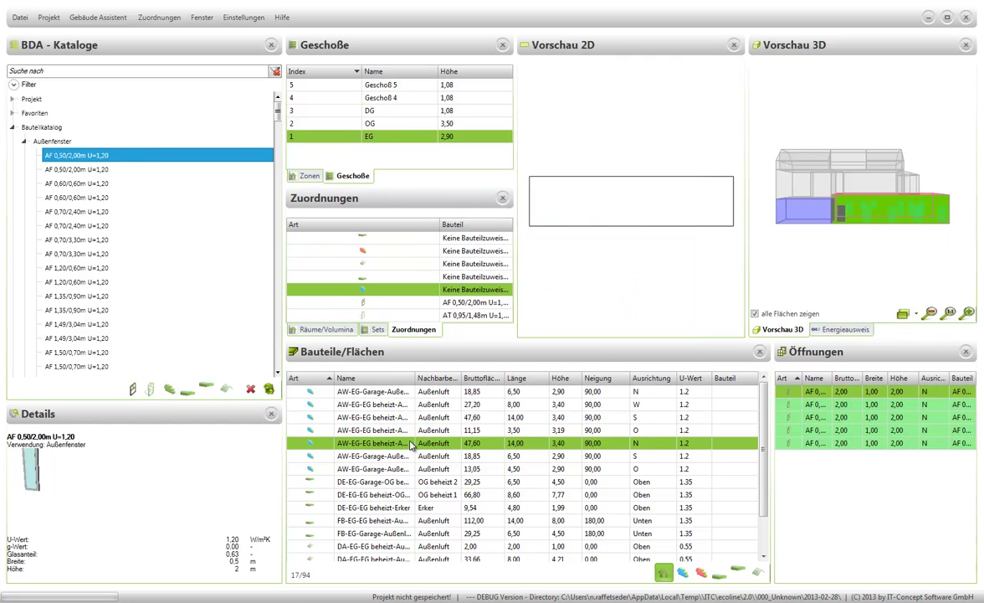
# Start another AF 0,50/2,00m window on the same north wall, with a count of 1 and wall distance 2,30 m
pyautogui.doubleClick(410, 445)
pyautogui.click(369, 293)
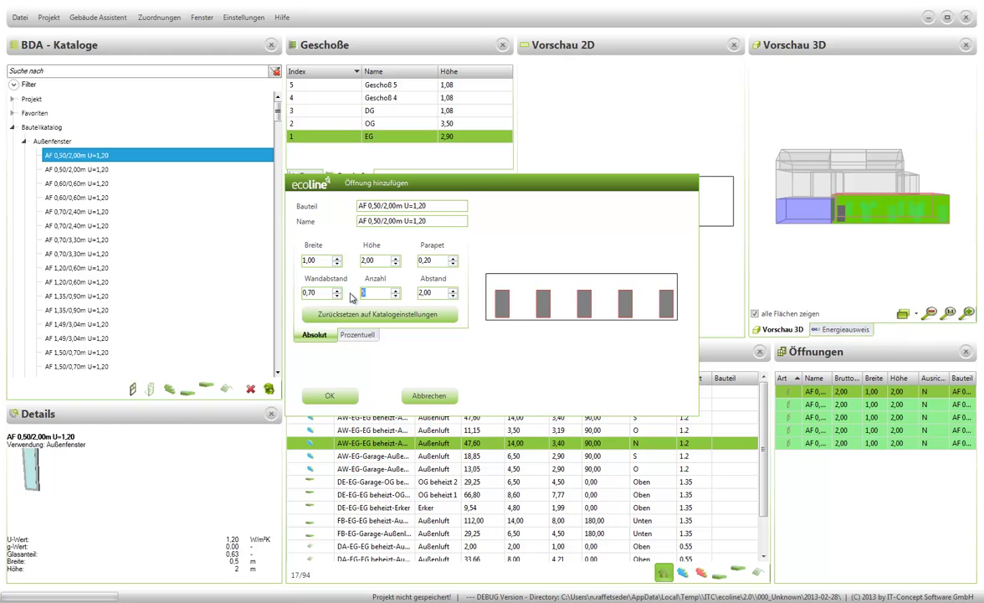
pyautogui.click(324, 292)
pyautogui.press('BackSpace')
pyautogui.press('BackSpace')
pyautogui.press('BackSpace')
pyautogui.press('BackSpace')
pyautogui.write('2,30')
pyautogui.press('Tab')
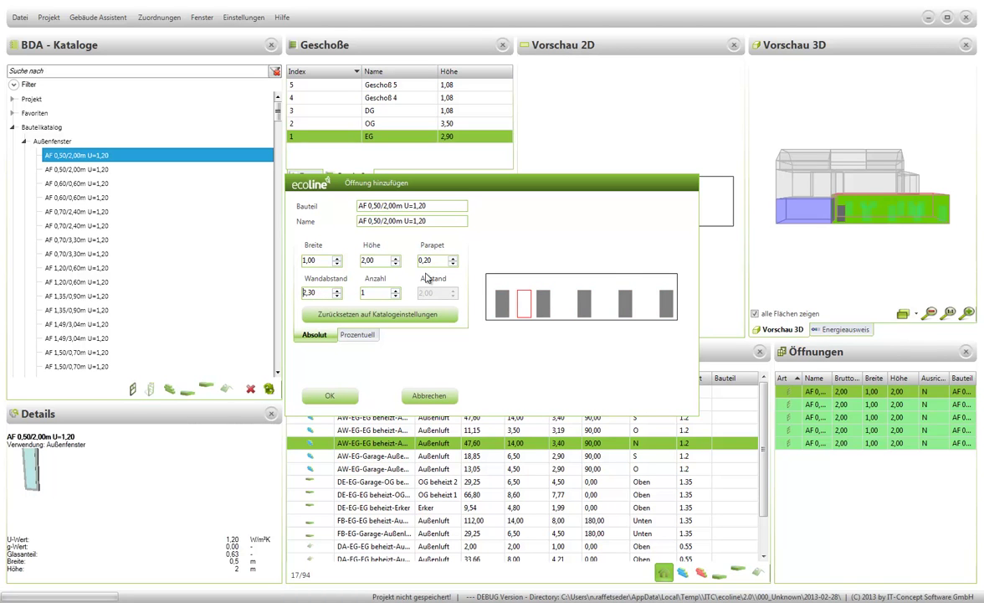
# Set the single window's height to 1,00 m and parapet to 1,20 m, and create it
pyautogui.moveTo(367, 260); pyautogui.dragTo(360, 266)
pyautogui.write('1')
pyautogui.press('Tab')
pyautogui.write('1,20')
pyautogui.press('Tab')
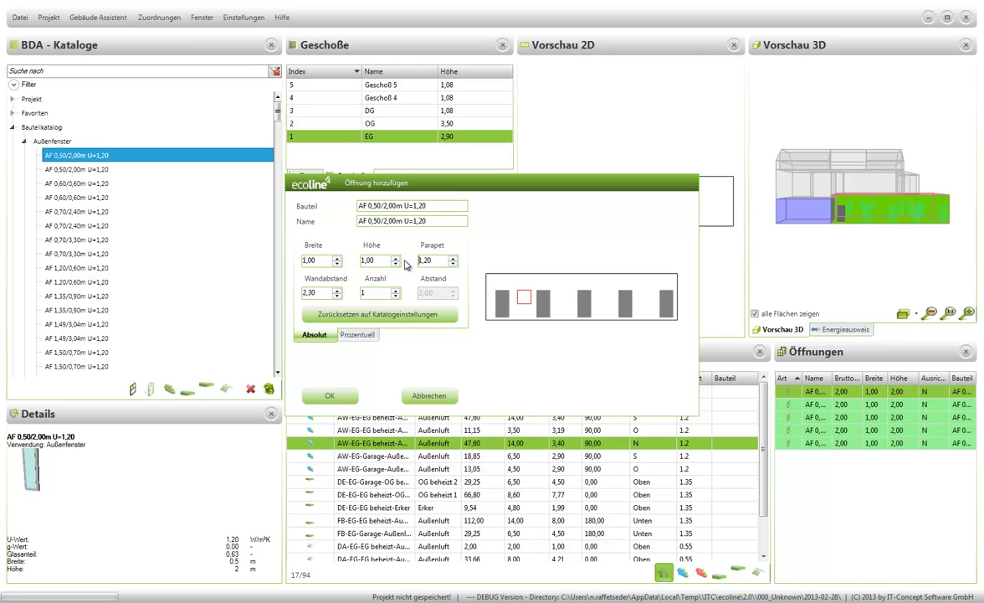
pyautogui.click(330, 396)
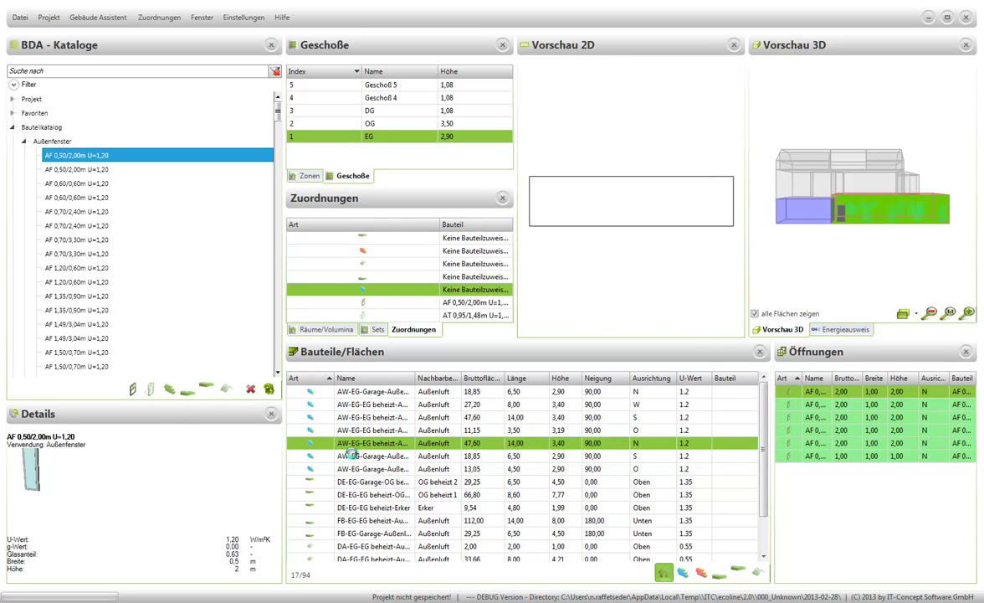
# Add one door AT 0,95/1,48m U=1,16 to the interior wall from the garage to EG beheizt
pyautogui.click(351, 456)
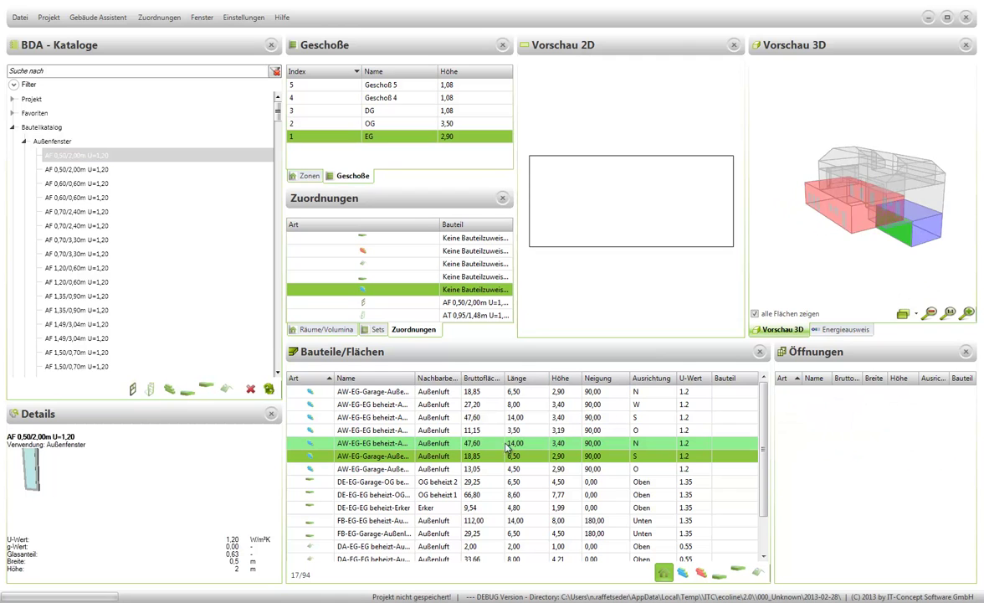
pyautogui.click(396, 472)
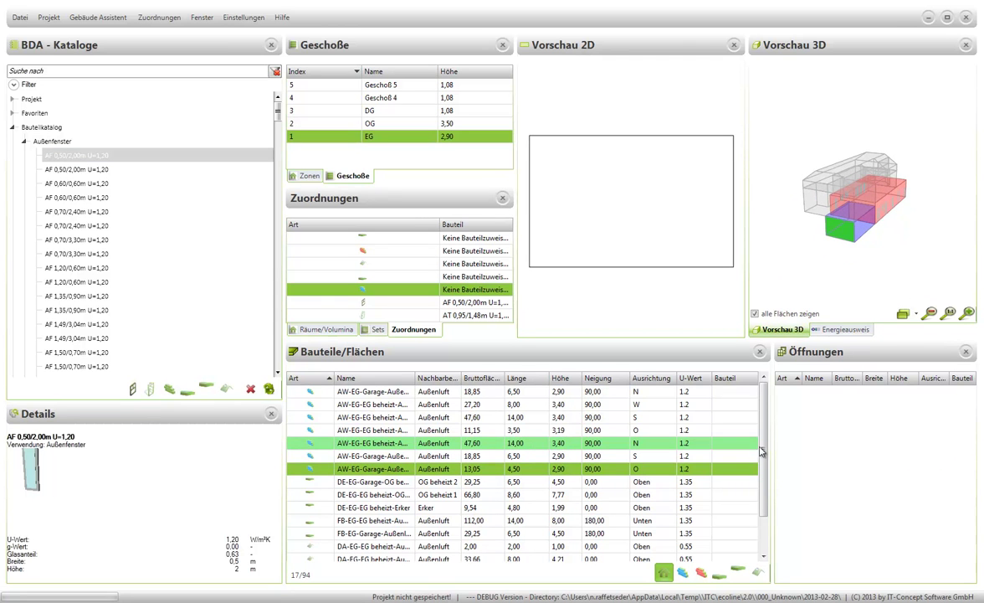
pyautogui.scroll(-1, 764, 469)
pyautogui.scroll(-3, 763, 469)
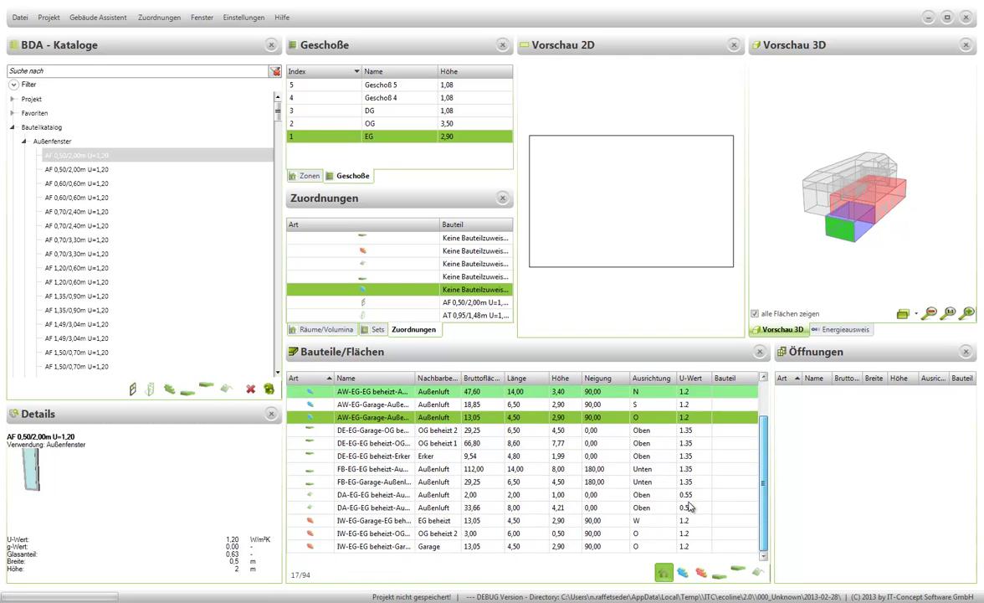
pyautogui.click(412, 520)
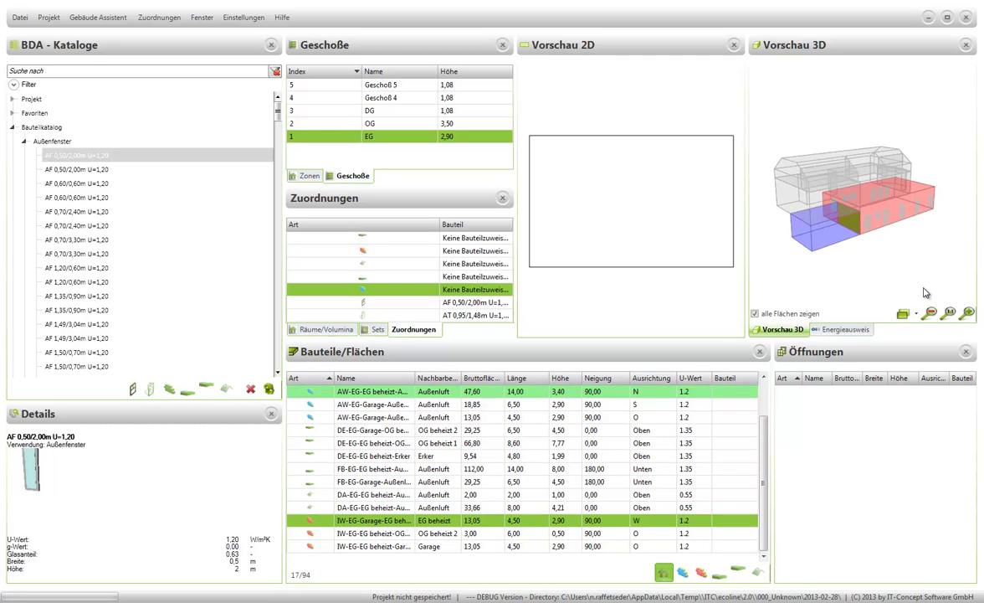
pyautogui.click(24, 143)
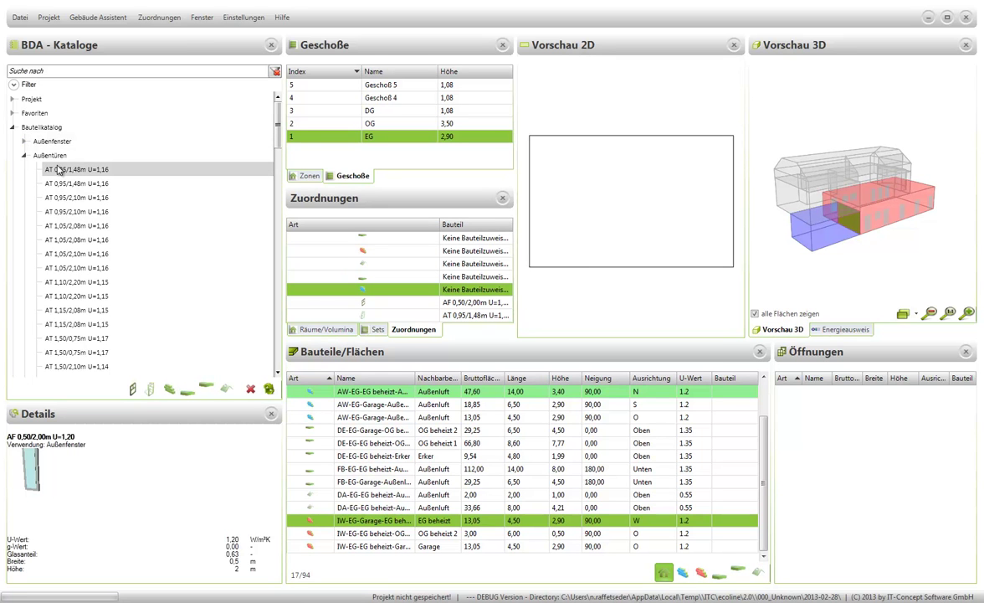
pyautogui.moveTo(364, 512); pyautogui.dragTo(385, 523)
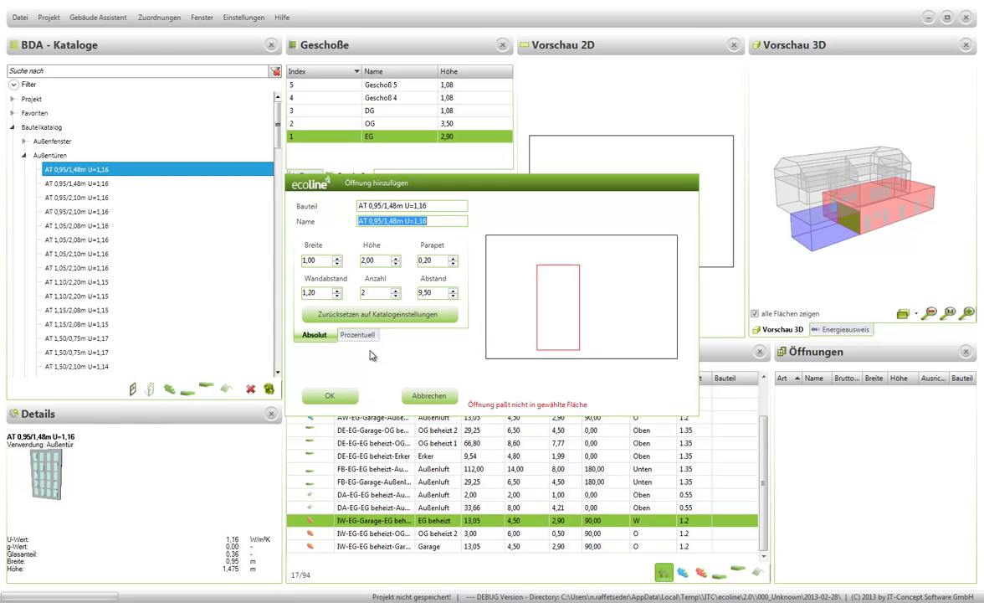
pyautogui.doubleClick(363, 290)
pyautogui.write('1')
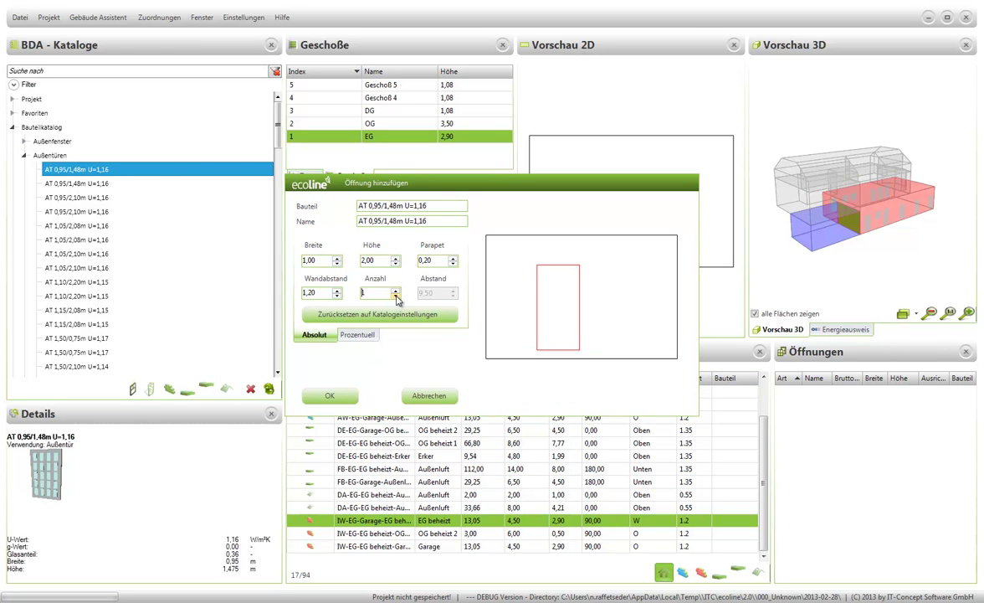
pyautogui.click(330, 396)
pyautogui.moveTo(752, 256); pyautogui.dragTo(711, 261)
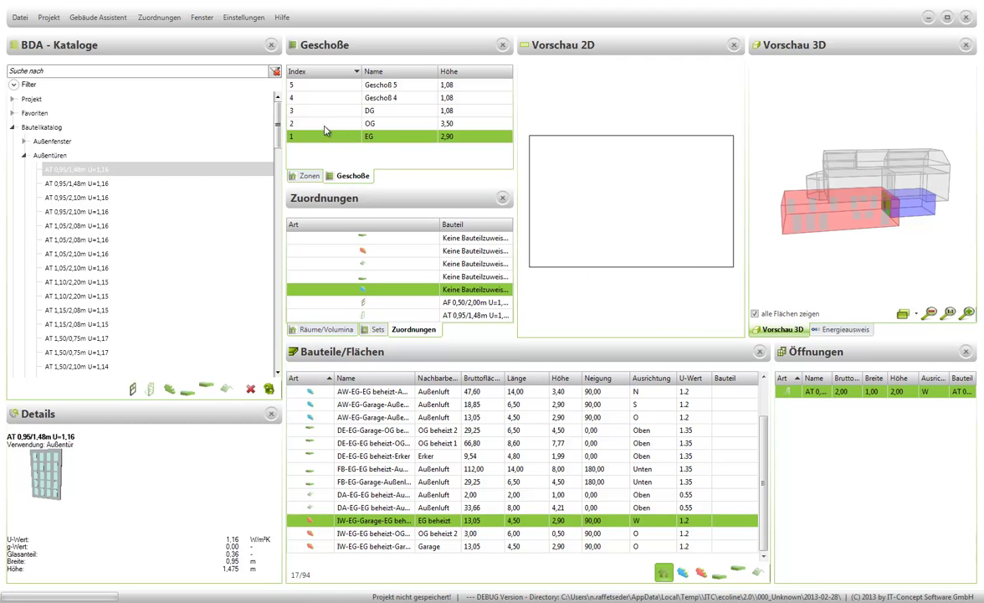
# Switch to storey OG and start adding the window AF 0,50/2,00m U=1,20 to the north-facing 8,60 m exterior wall
pyautogui.click(352, 122)
pyautogui.moveTo(779, 255); pyautogui.dragTo(759, 268)
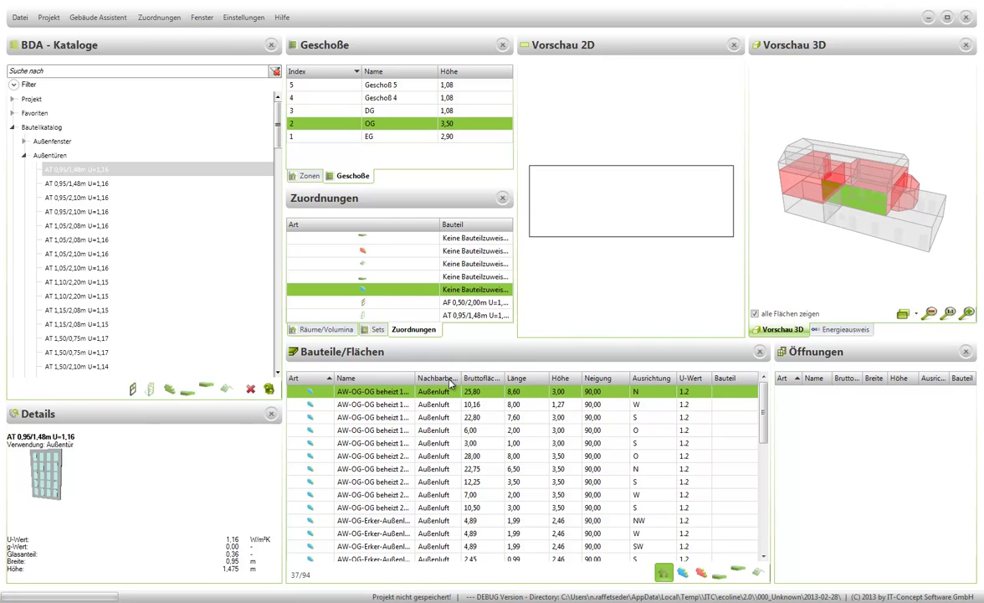
pyautogui.click(404, 392)
pyautogui.moveTo(799, 233); pyautogui.dragTo(845, 269)
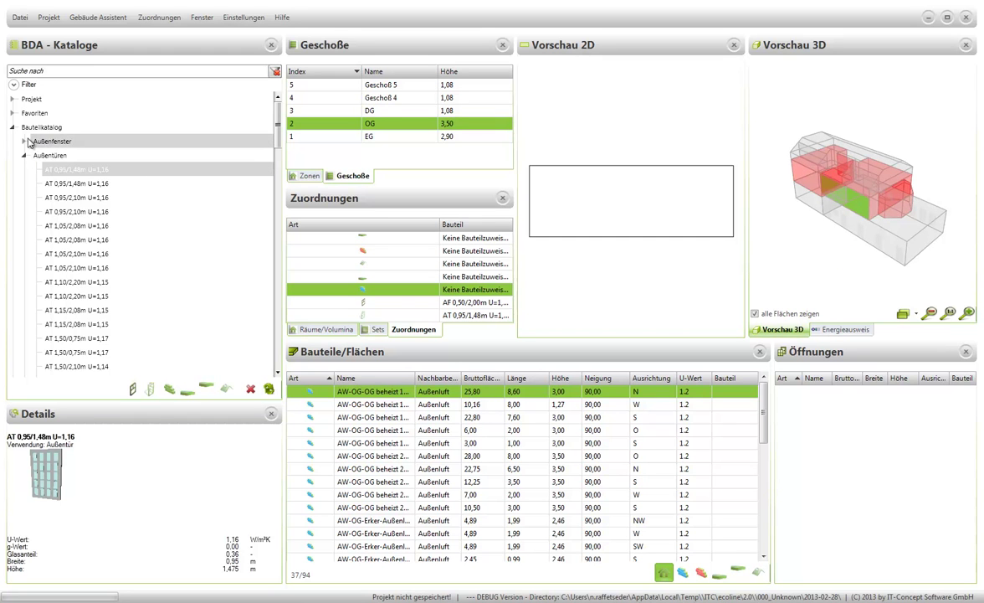
pyautogui.click(25, 143)
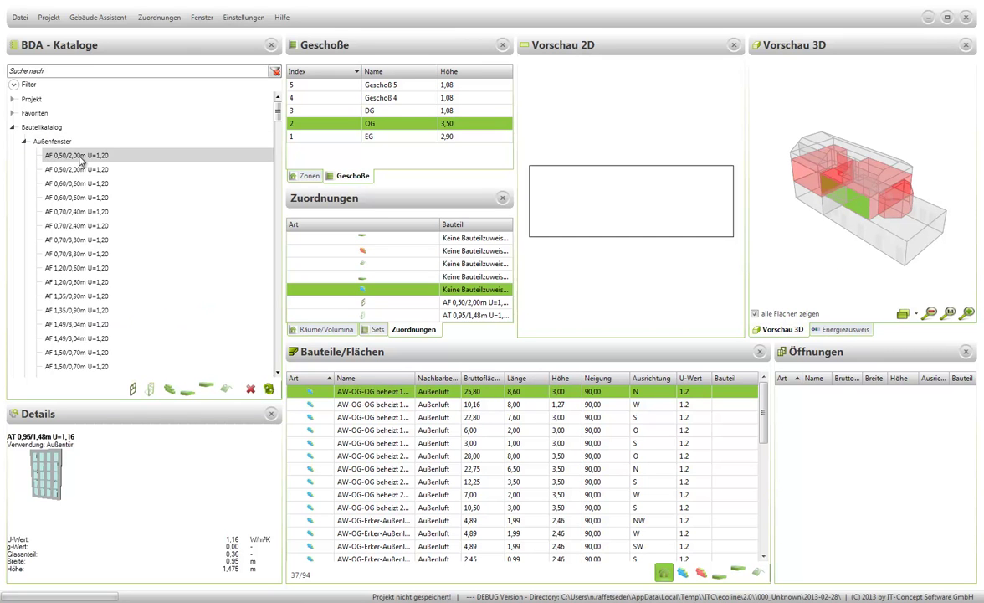
pyautogui.click(81, 159)
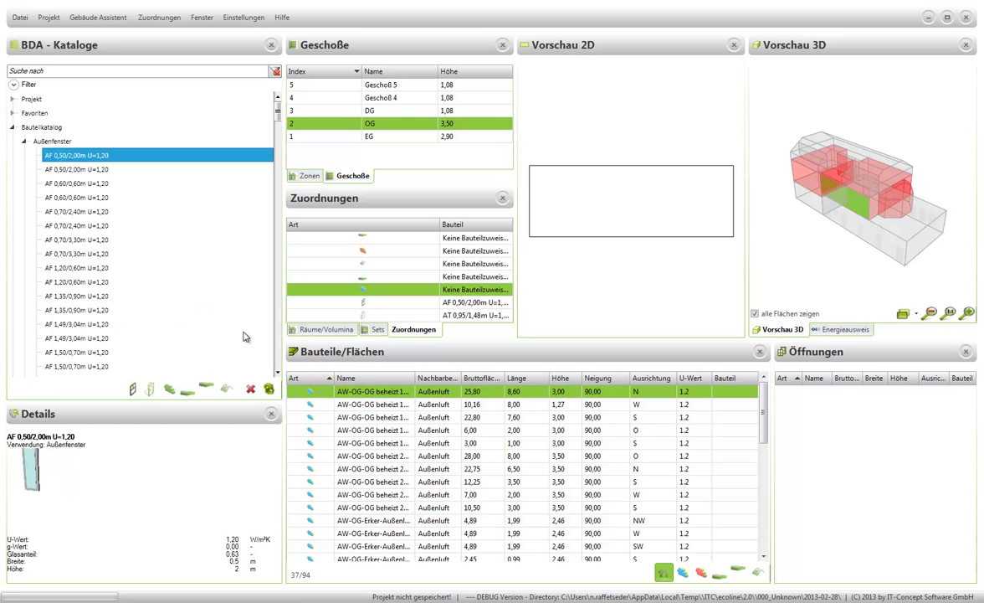
pyautogui.doubleClick(378, 395)
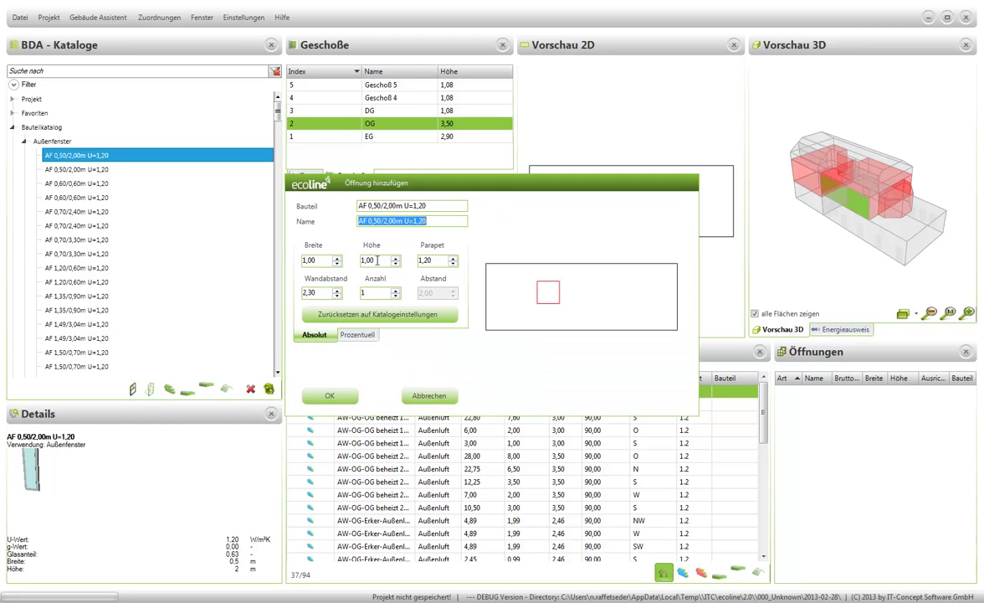
# Create two windows in the OG north wall with height 2,00 m and parapet 0,20 m
pyautogui.click(396, 289)
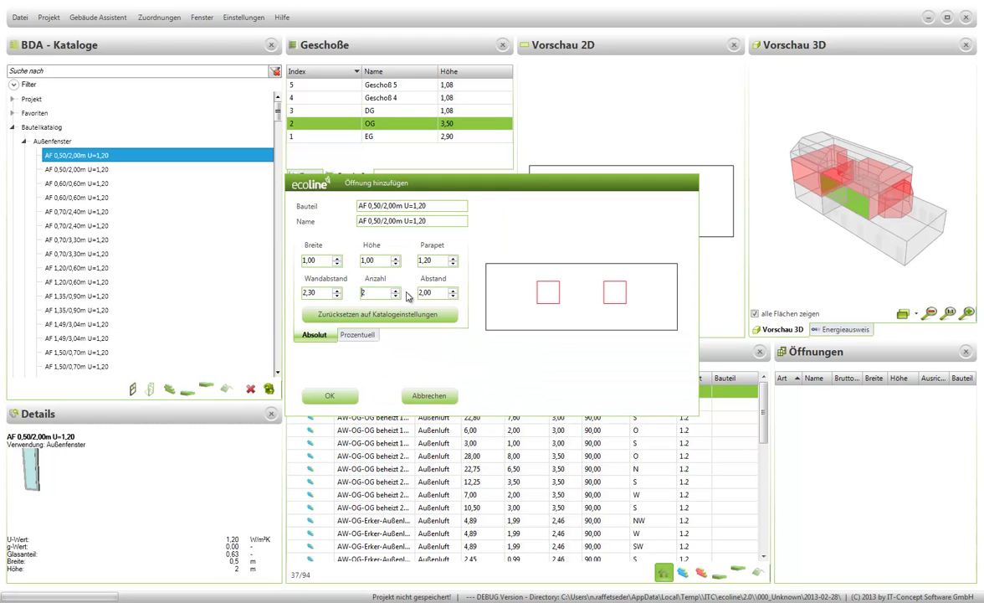
pyautogui.doubleClick(380, 261)
pyautogui.press('Tab')
pyautogui.write('0,20')
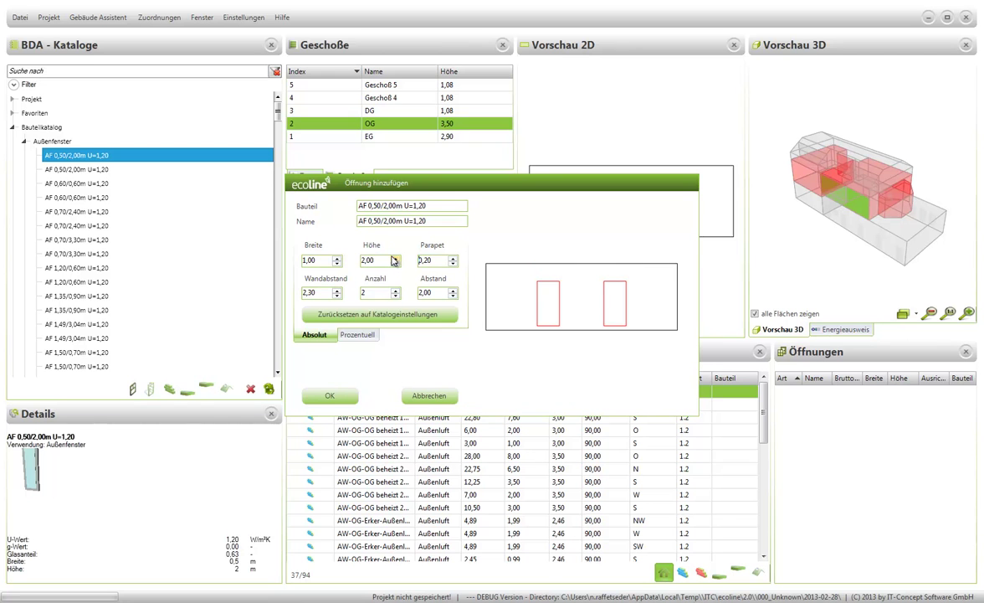
pyautogui.click(345, 401)
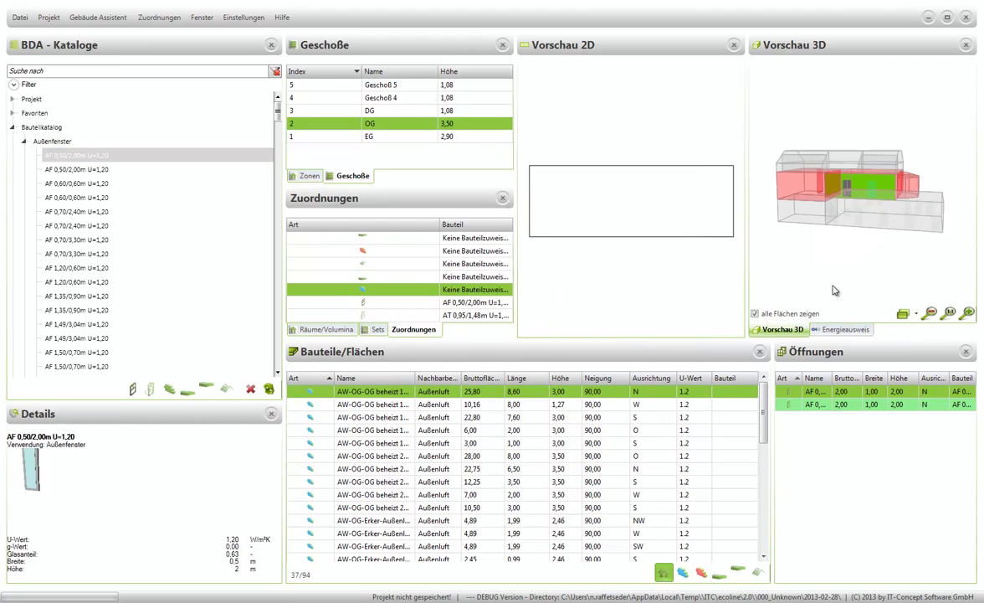
# Add one AF 0,50/2,00m U=1,20 window to the west-facing 8,00 m wall of OG beheizt 1 with wall distance 0,30 m
pyautogui.click(379, 406)
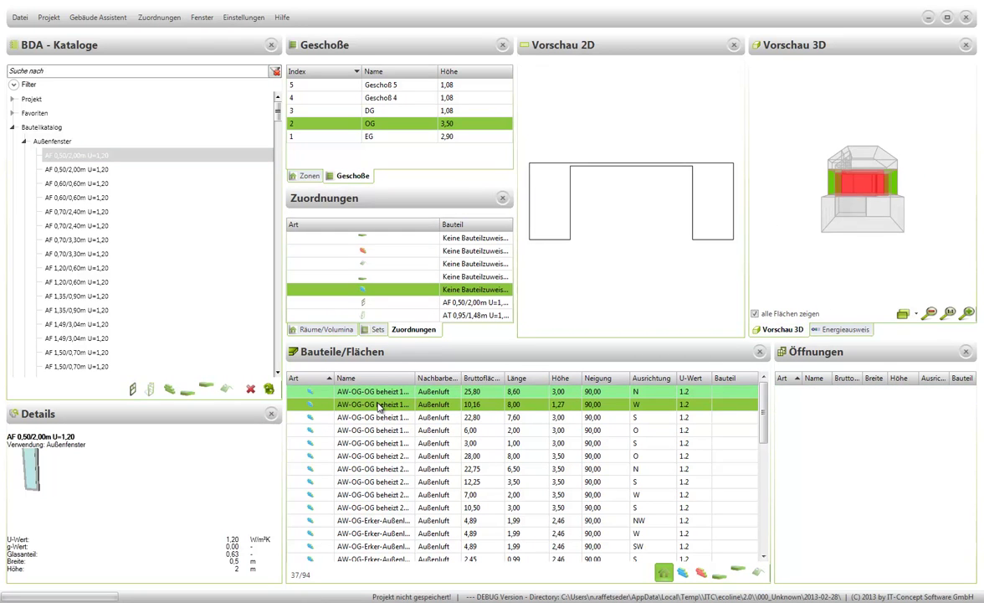
pyautogui.click(71, 158)
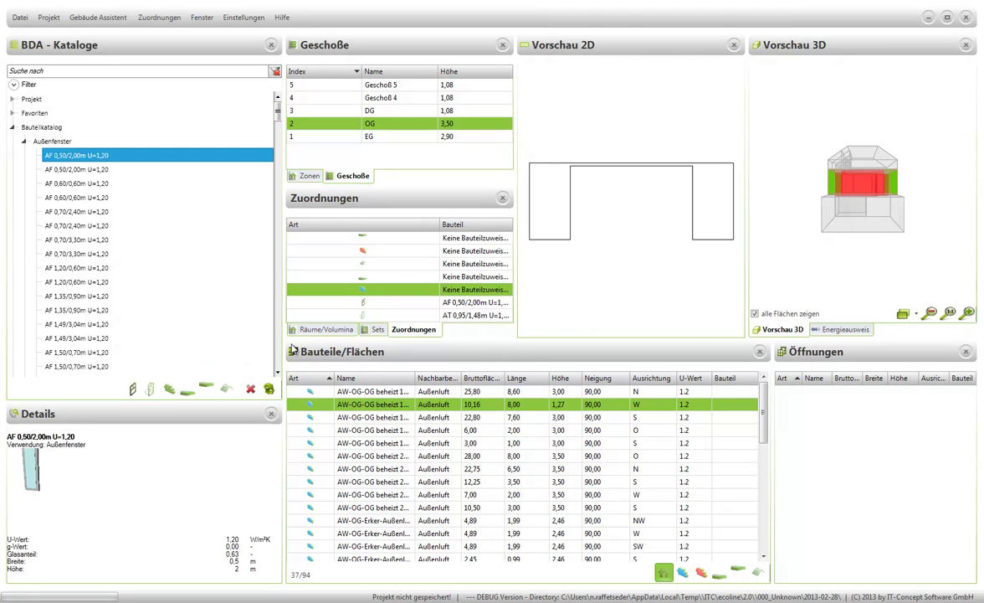
pyautogui.doubleClick(365, 410)
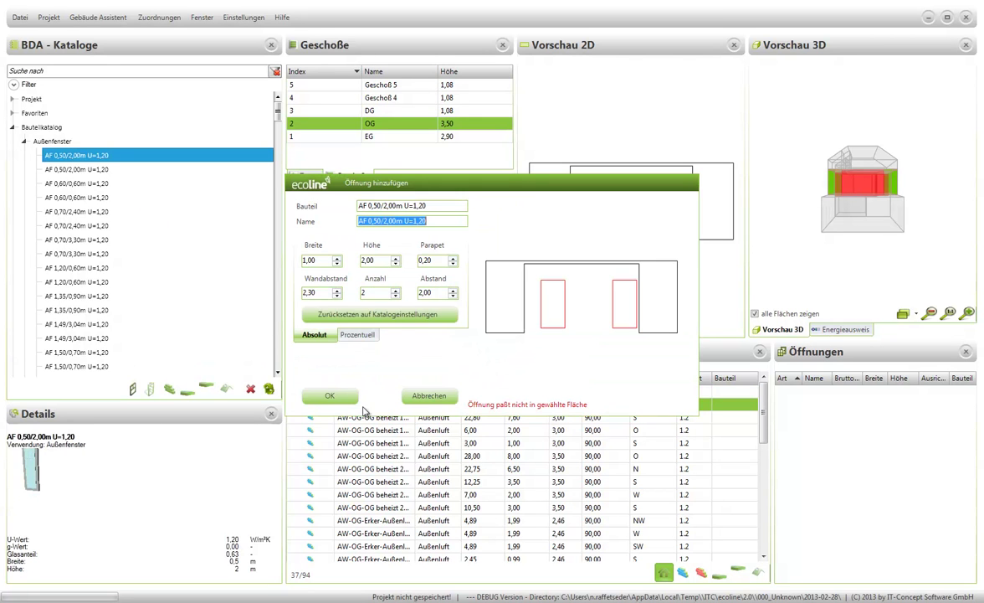
pyautogui.click(395, 296)
pyautogui.click(337, 295)
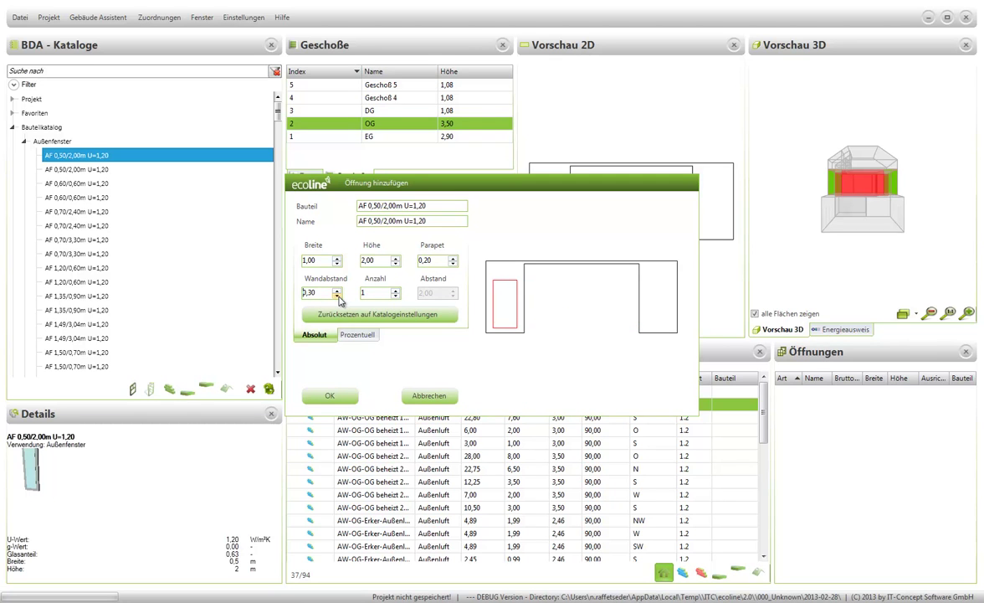
pyautogui.click(331, 397)
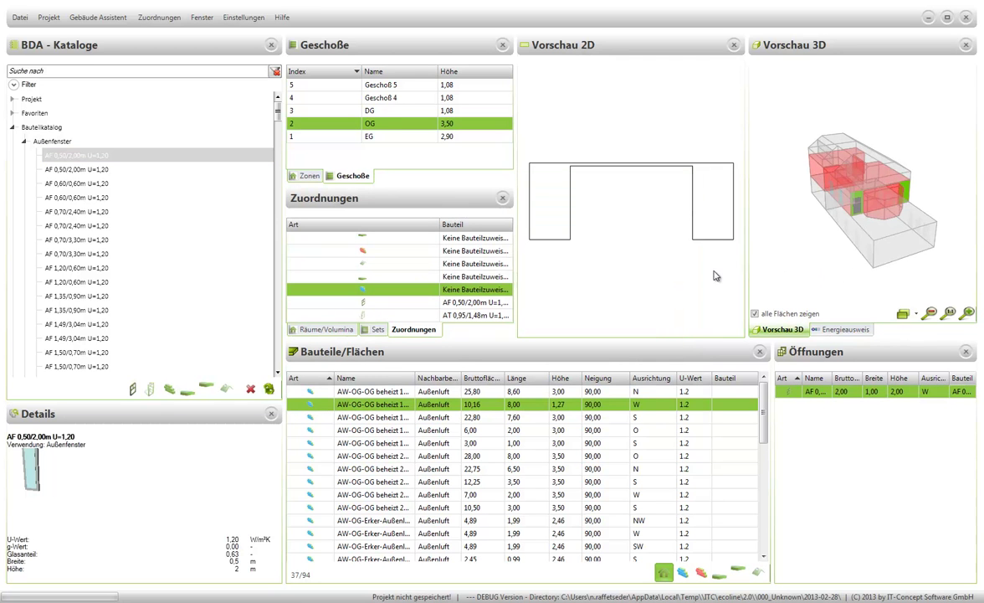
# Add two AF 0,50/2,00m U=1,20 windows to the south-facing 7,60 m OG wall with height 1,00, parapet 1,20 and wall distance 1,80
pyautogui.click(402, 421)
pyautogui.moveTo(861, 219); pyautogui.dragTo(954, 253)
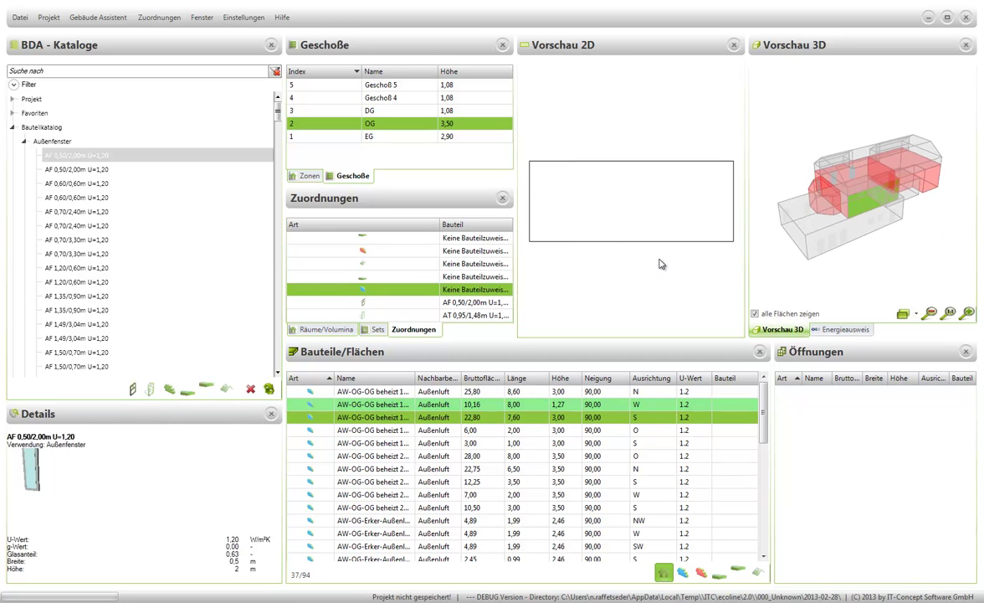
pyautogui.click(85, 157)
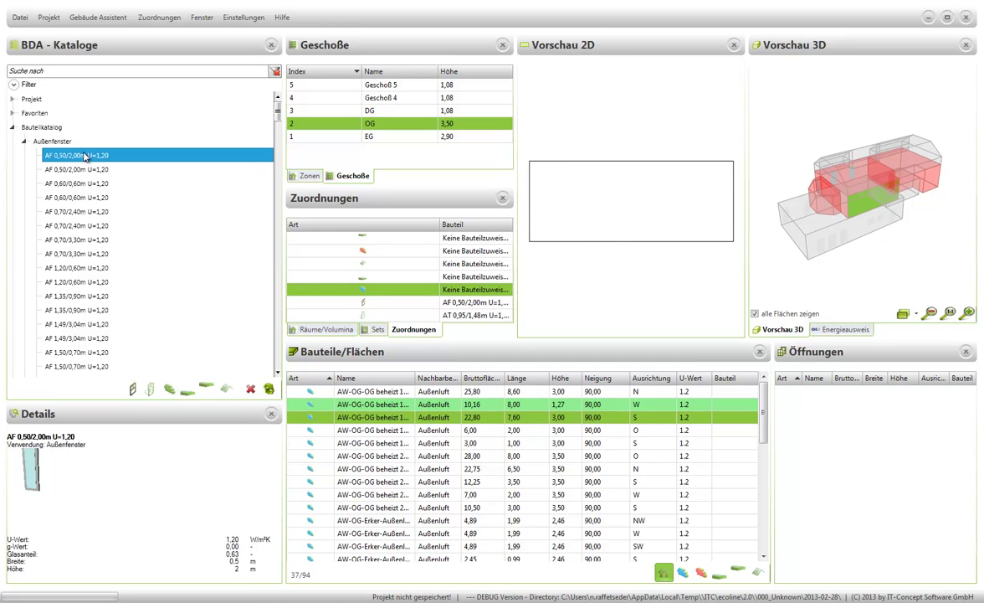
pyautogui.moveTo(357, 408); pyautogui.dragTo(358, 408)
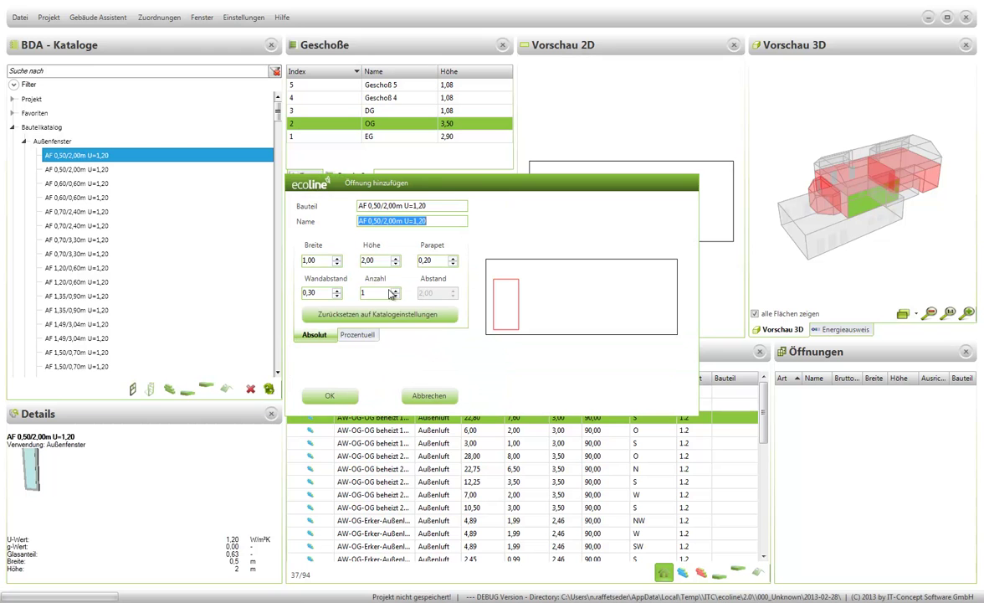
pyautogui.click(382, 262)
pyautogui.press('Down')
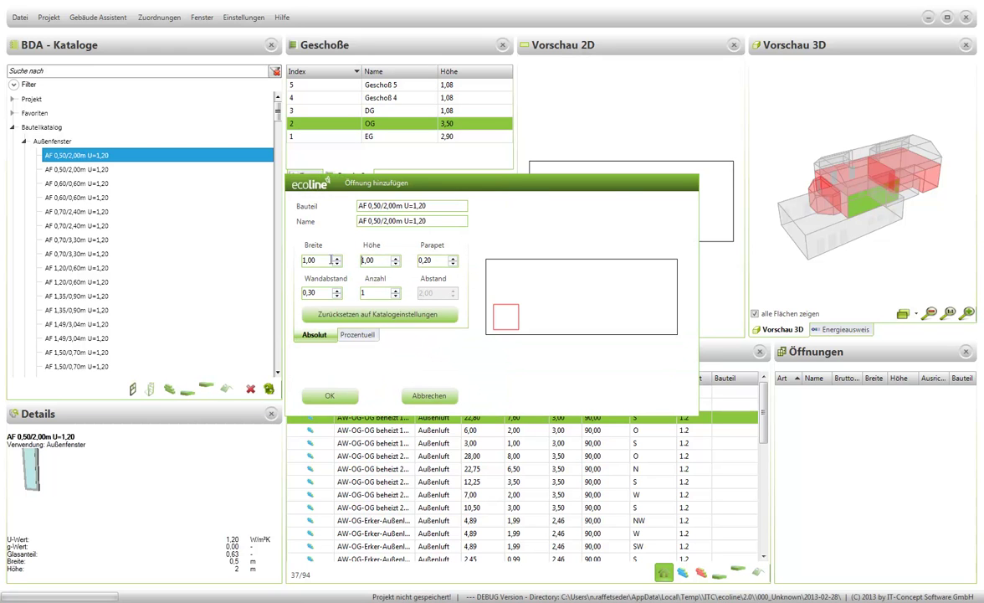
pyautogui.click(443, 259)
pyautogui.click(395, 289)
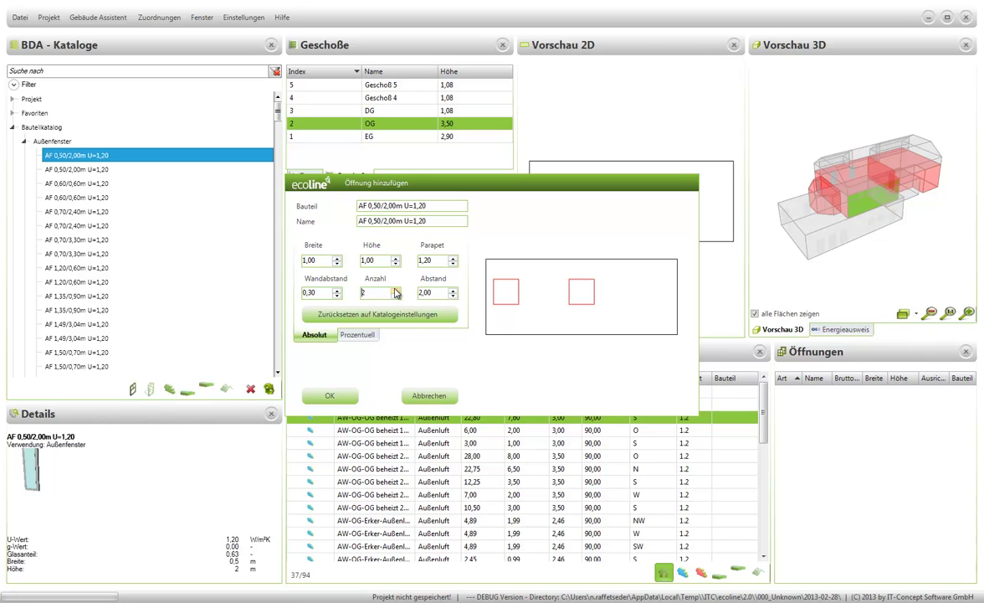
pyautogui.click(336, 289)
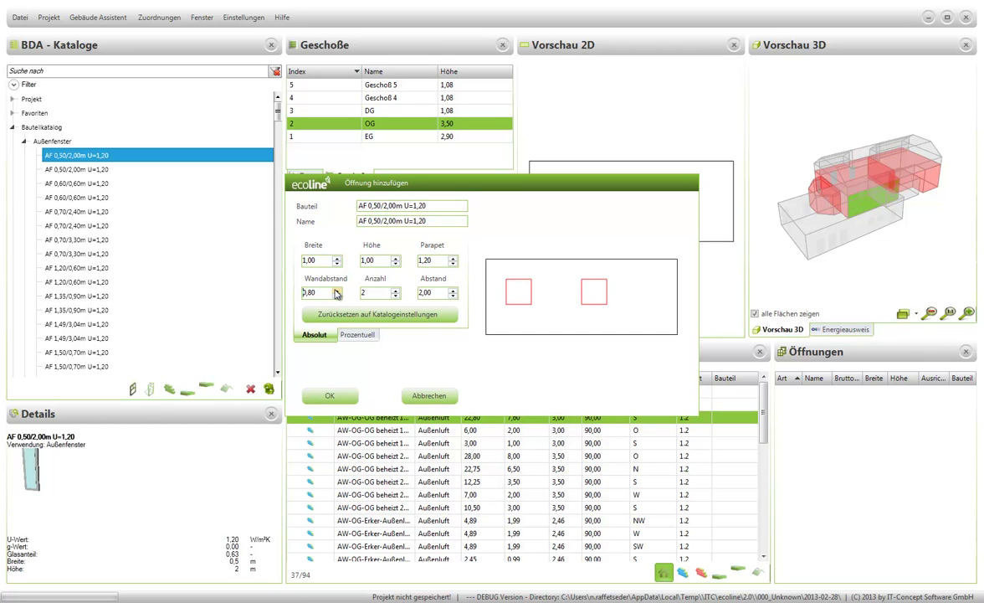
pyautogui.click(331, 396)
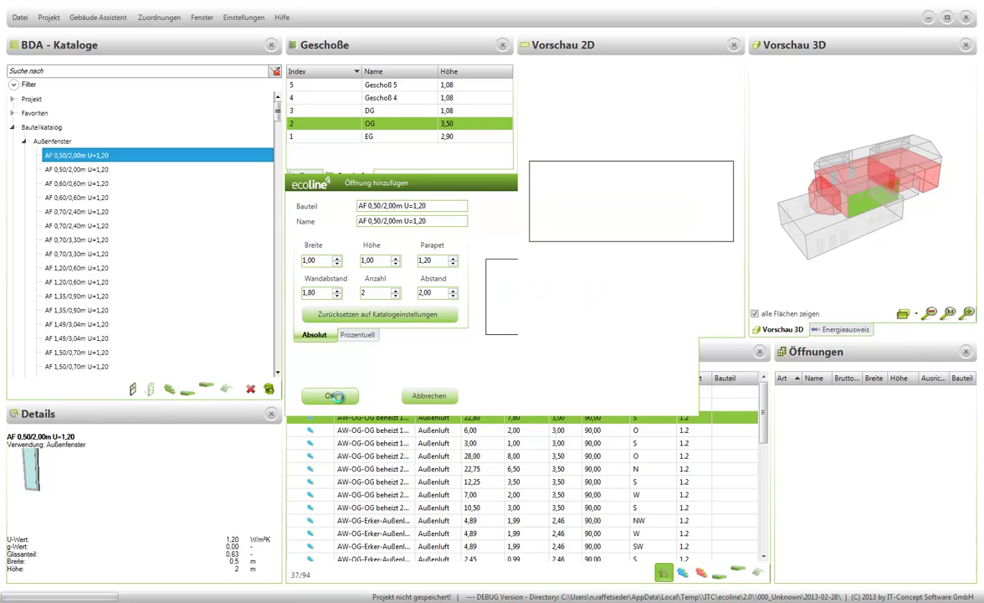
# Start adding the window AF 0,50/2,00m U=1,20 to the east-facing 8,00 m exterior wall of OG beheizt 2
pyautogui.click(383, 430)
pyautogui.moveTo(819, 270); pyautogui.dragTo(843, 277)
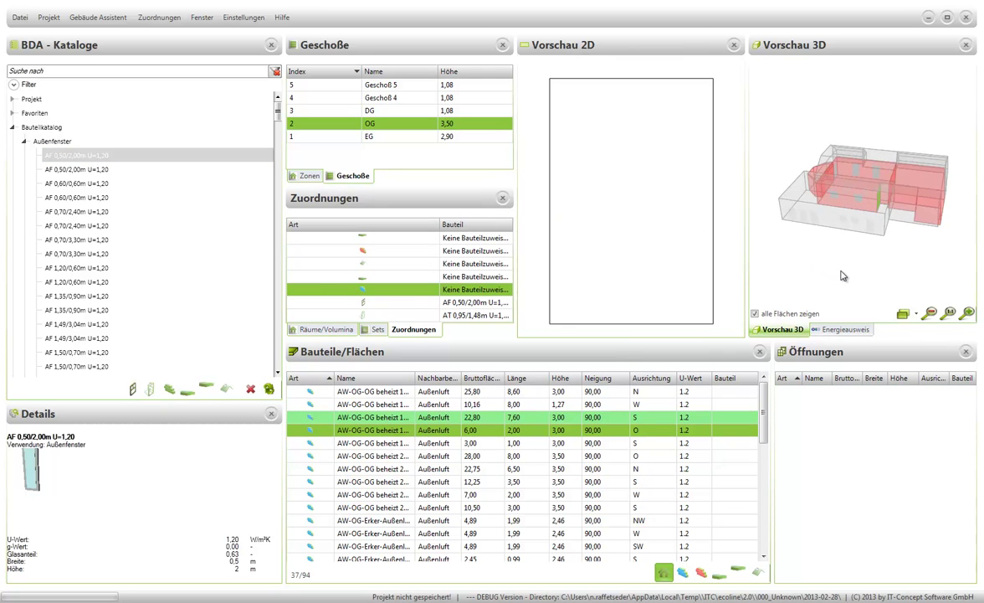
pyautogui.click(382, 444)
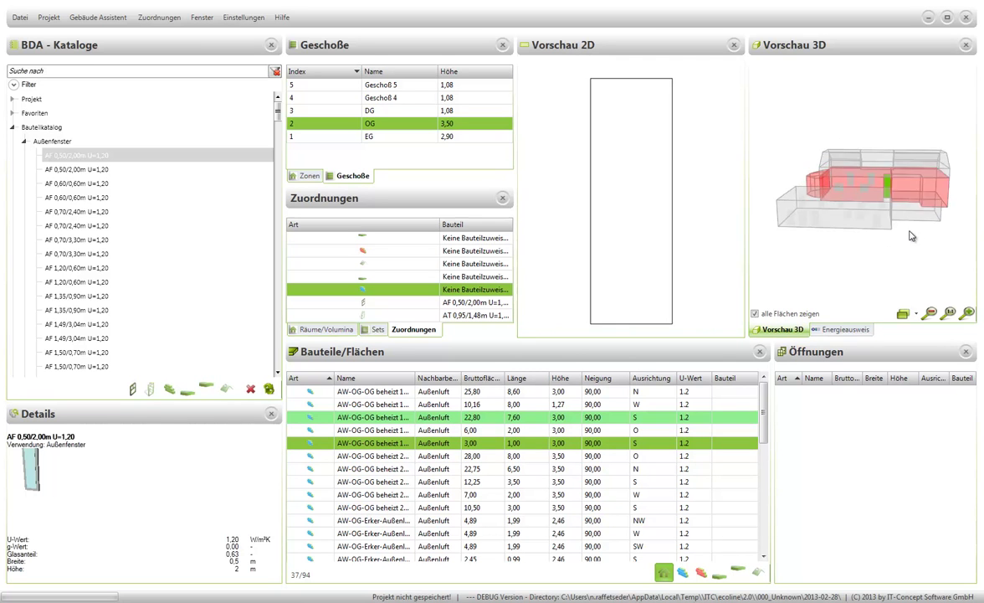
pyautogui.press('Down')
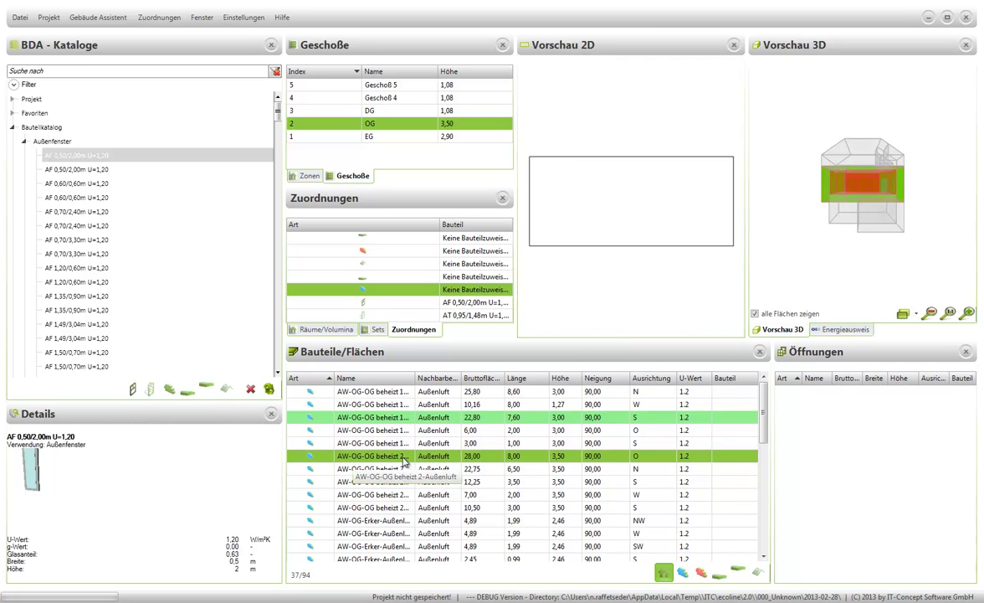
pyautogui.moveTo(772, 285); pyautogui.dragTo(806, 293)
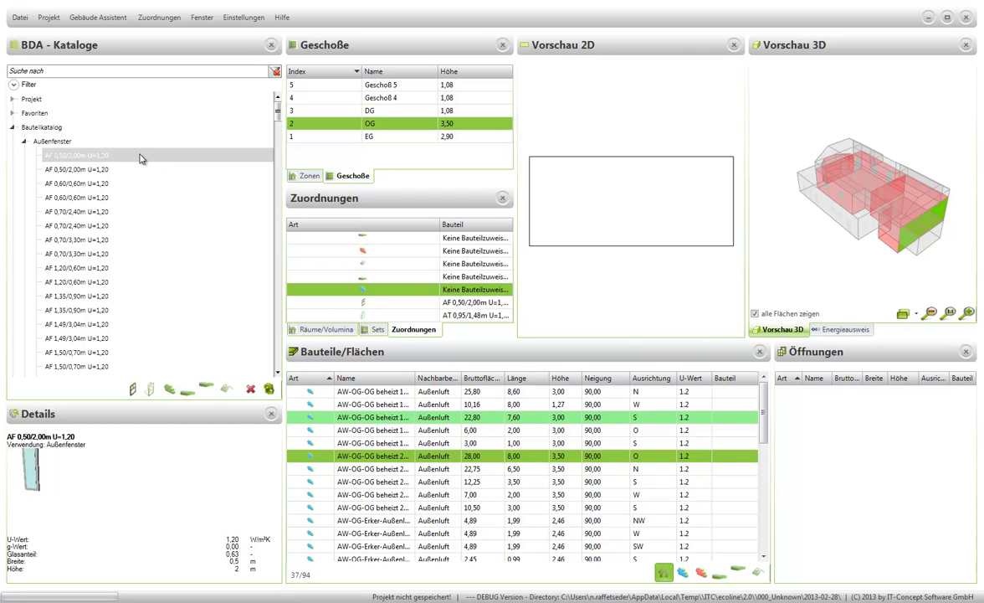
pyautogui.click(97, 159)
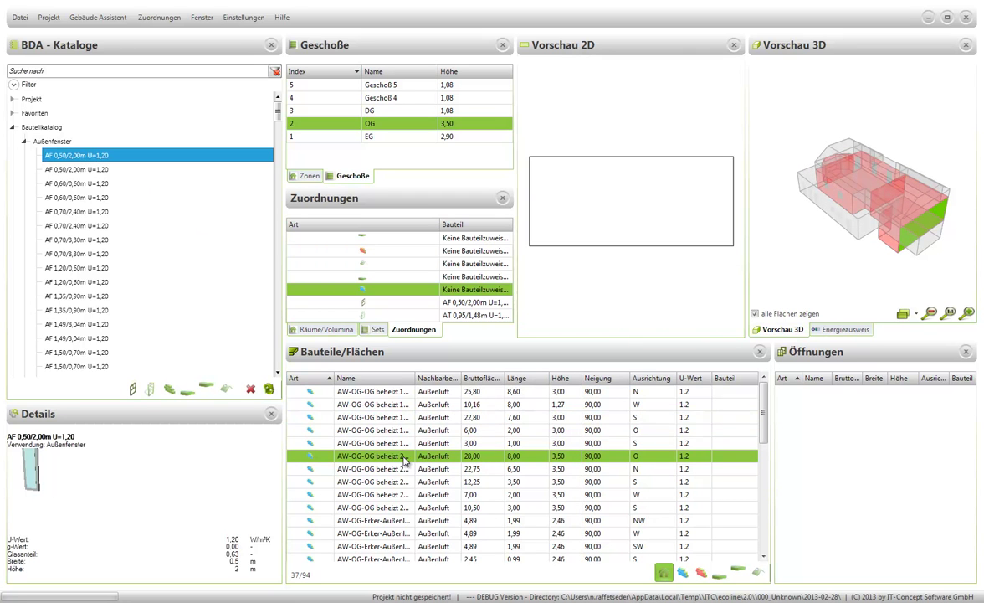
pyautogui.doubleClick(374, 418)
# Set the new opening to a quantity of 4 with spacing 0,50 and wall distance 1,30
pyautogui.click(396, 289)
pyautogui.click(395, 290)
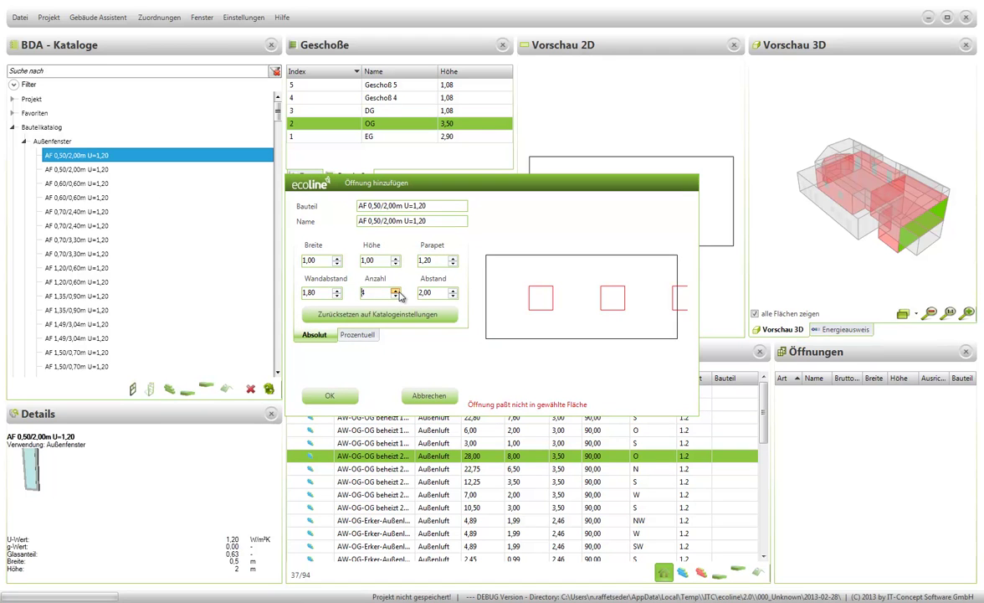
pyautogui.click(451, 296)
pyautogui.click(452, 296)
pyautogui.click(452, 296)
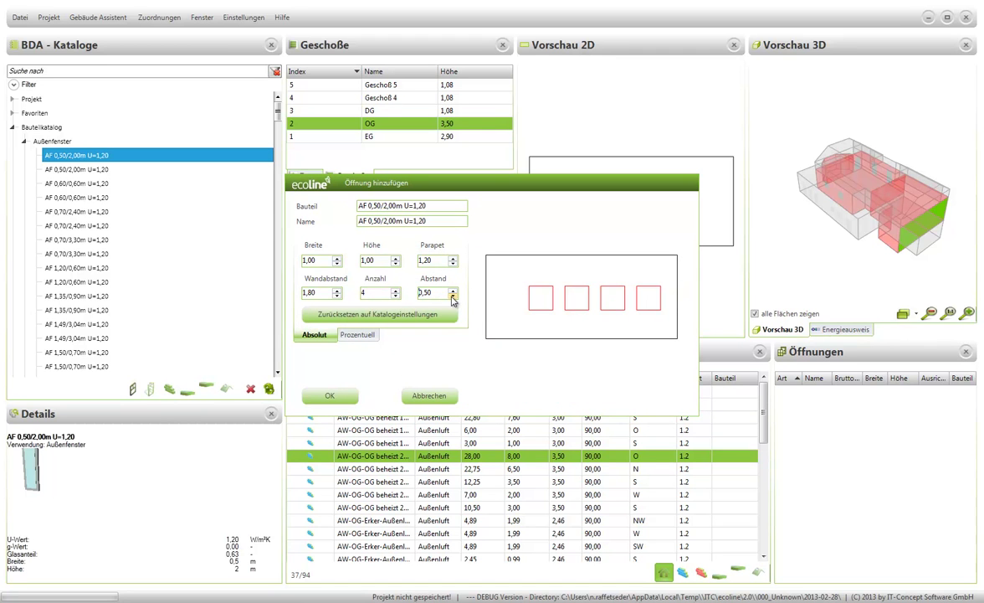
pyautogui.click(338, 295)
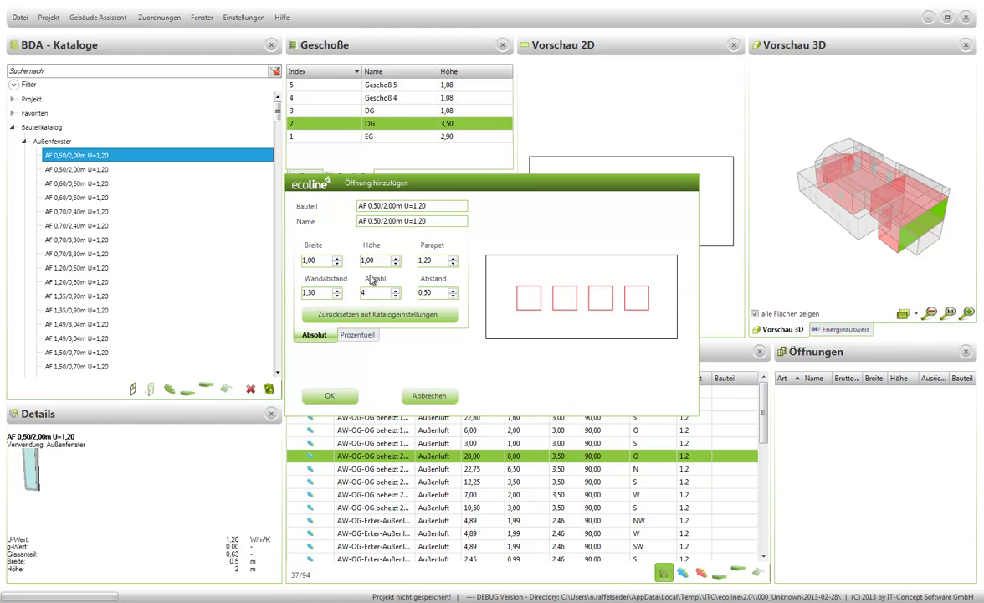
# Set the height to 2,00 and the parapet to 0,20, and create the four windows in the east wall
pyautogui.doubleClick(387, 262)
pyautogui.write('2')
pyautogui.press('Tab')
pyautogui.write('0,20')
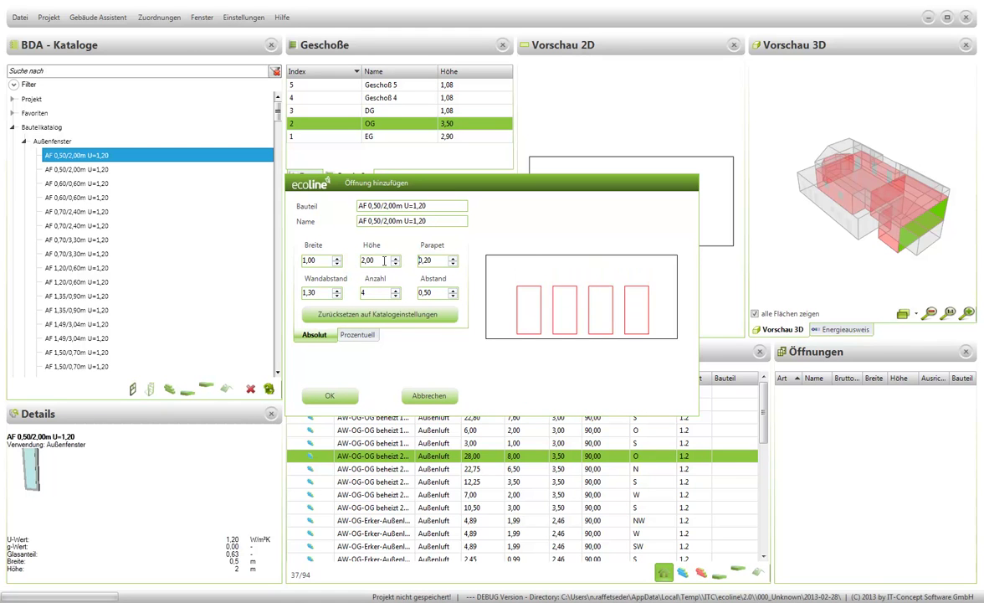
pyautogui.click(347, 400)
# Add three AF 0,50/2,00m U=1,20 windows to the north-facing 6,50 m wall of OG beheizt 2
pyautogui.moveTo(784, 308); pyautogui.dragTo(721, 280)
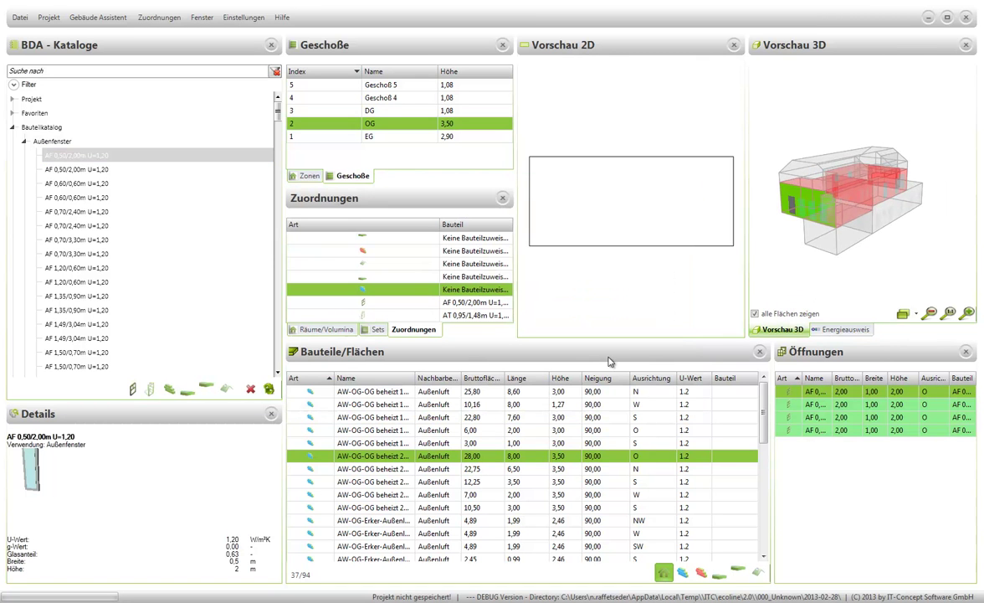
pyautogui.click(389, 470)
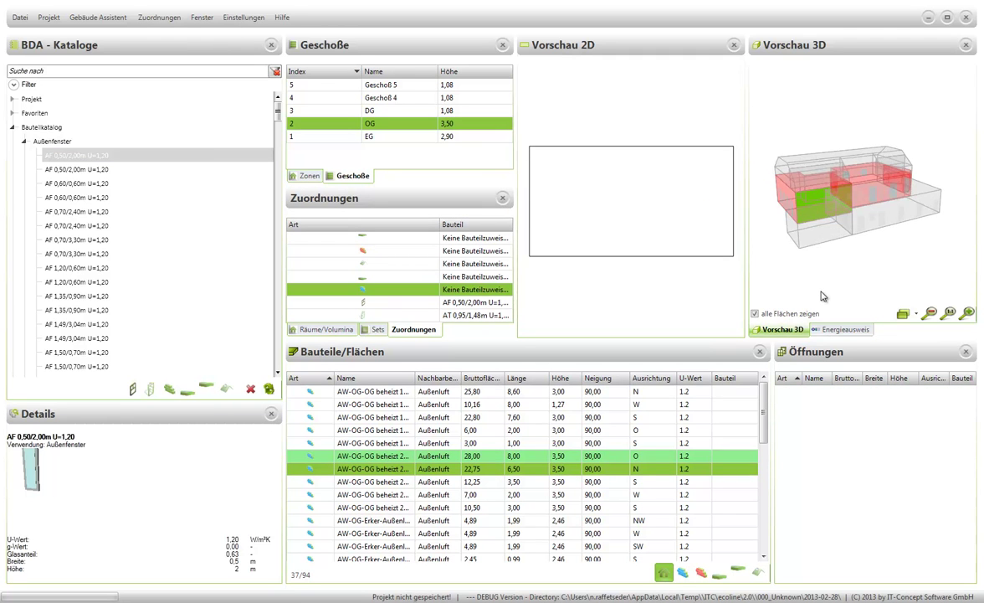
pyautogui.click(94, 157)
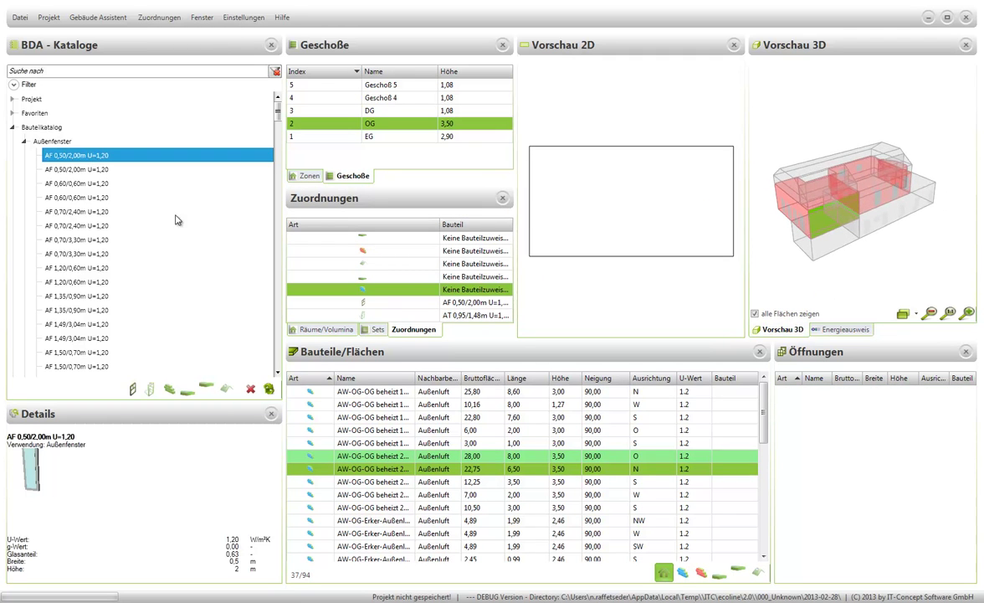
pyautogui.doubleClick(395, 471)
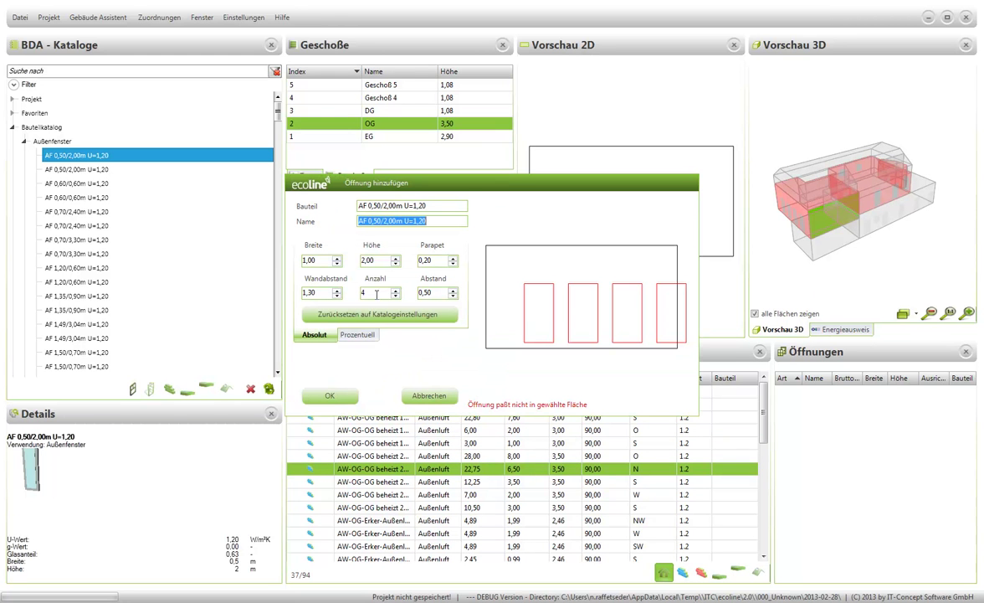
pyautogui.click(328, 396)
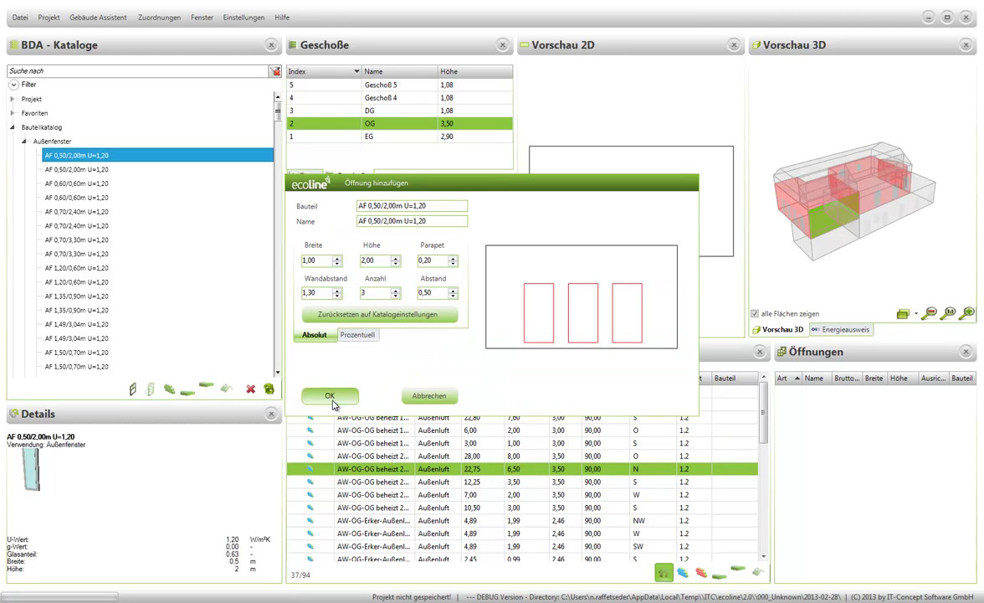
# Add two AF 0,50/2,00m U=1,20 windows to the south-facing 3,50 m wall of OG beheizt 2 with wall distance 0,30 and spacing 0,00
pyautogui.click(368, 483)
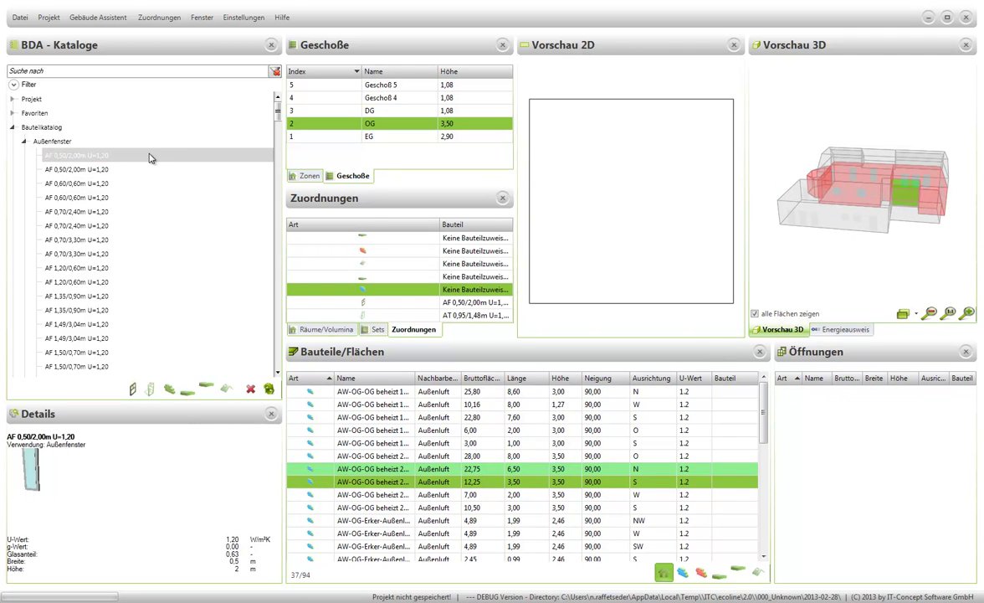
pyautogui.click(95, 156)
pyautogui.doubleClick(396, 483)
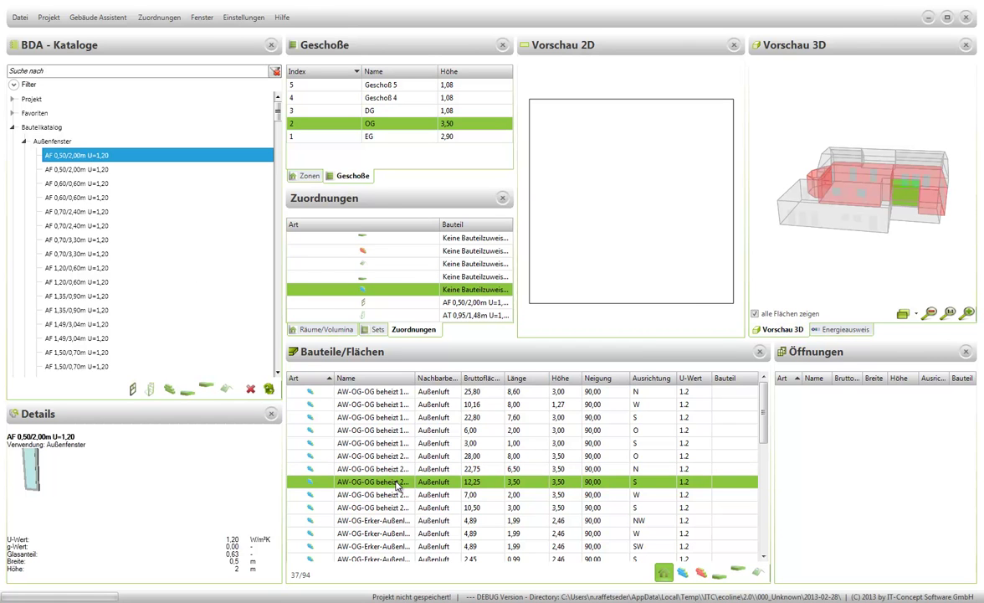
pyautogui.click(397, 297)
pyautogui.click(337, 296)
pyautogui.click(336, 295)
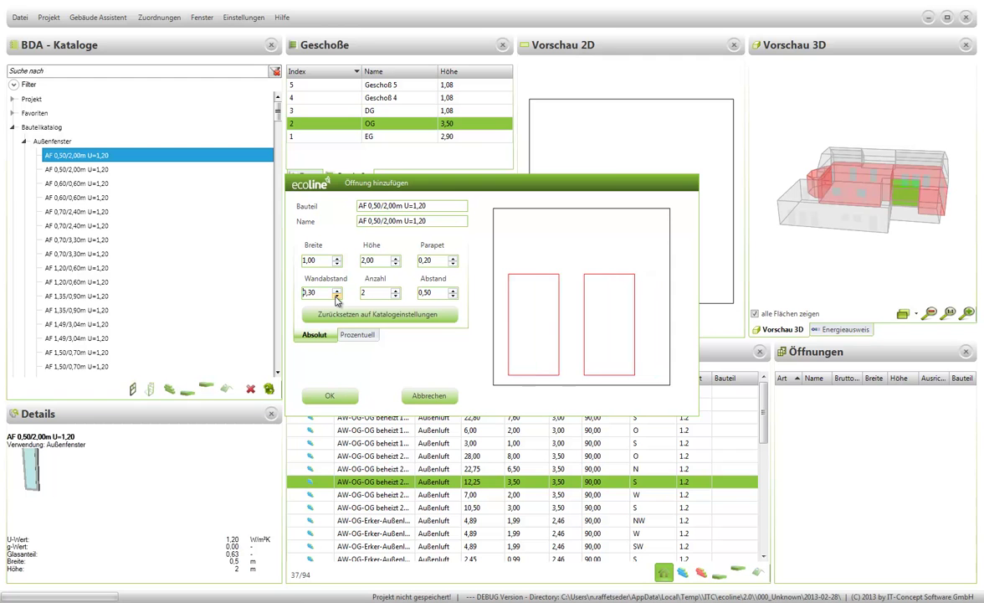
pyautogui.click(452, 295)
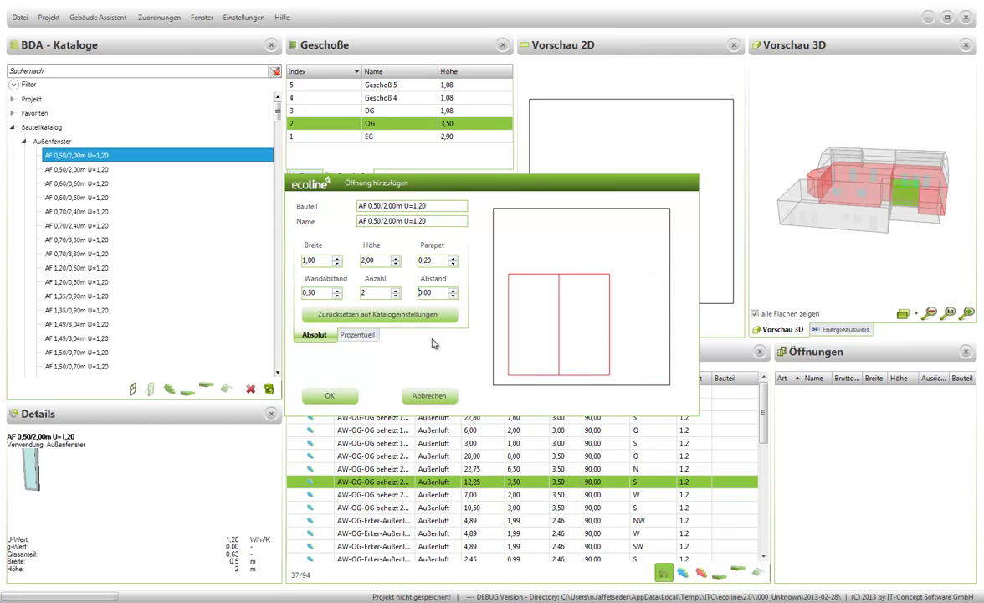
pyautogui.click(323, 395)
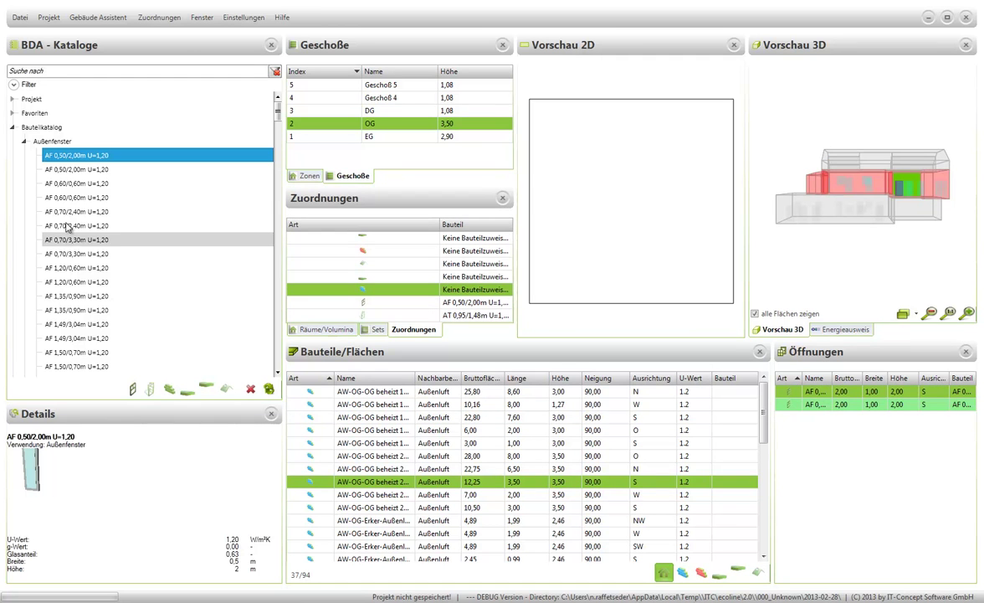
# Add one exterior door AT 0,95/1,48m U=1,16 to the same south-facing 3,50 m wall with wall distance 2,30
pyautogui.click(23, 140)
pyautogui.click(30, 155)
pyautogui.moveTo(58, 168); pyautogui.dragTo(398, 487)
pyautogui.click(317, 292)
pyautogui.scroll(11, 317, 292)
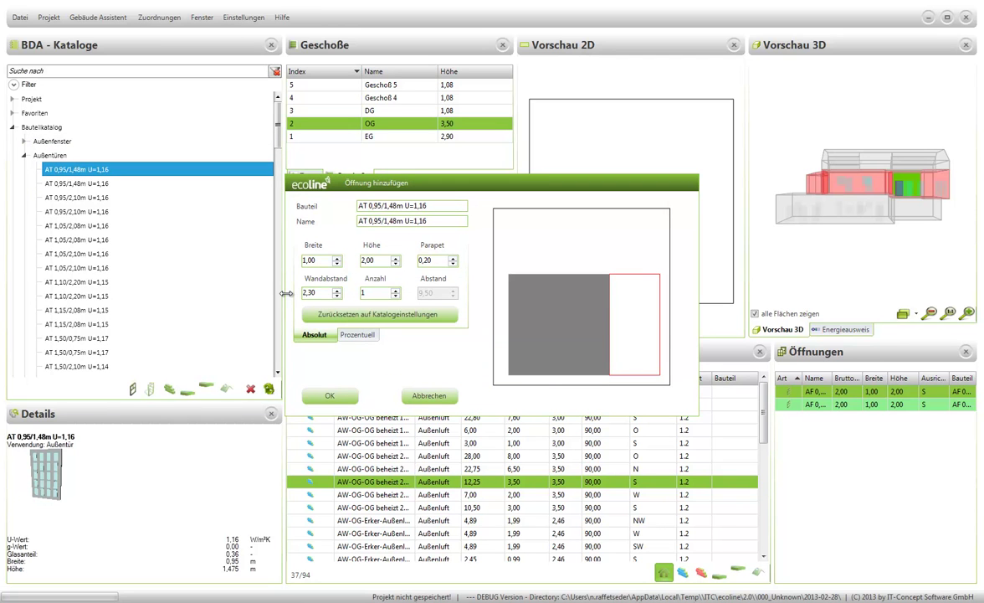
pyautogui.click(328, 395)
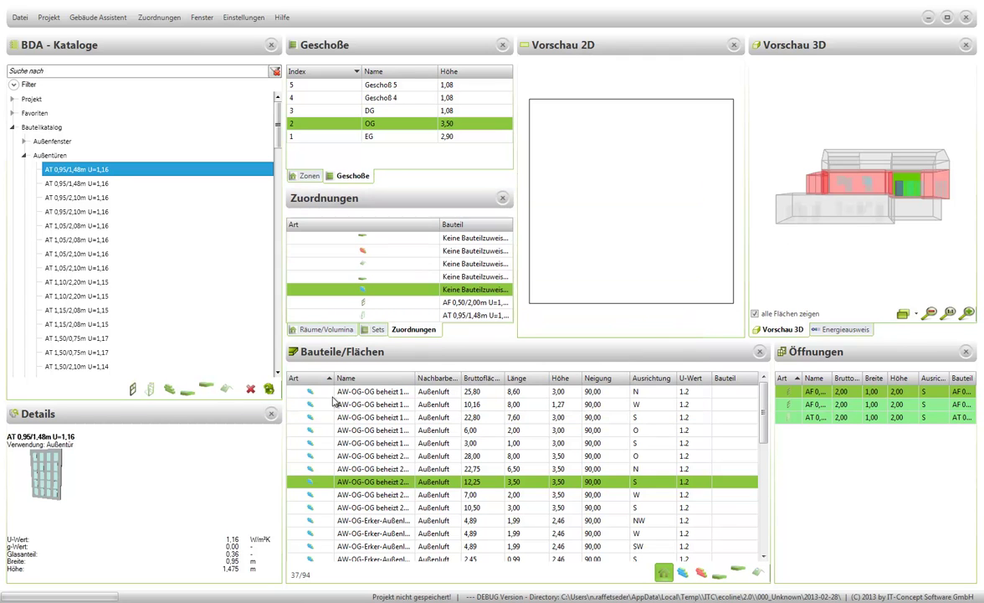
# Expand the exterior windows in the component catalogue and inspect the remaining west- and south-facing walls of OG beheizt 2
pyautogui.moveTo(779, 238); pyautogui.dragTo(772, 252)
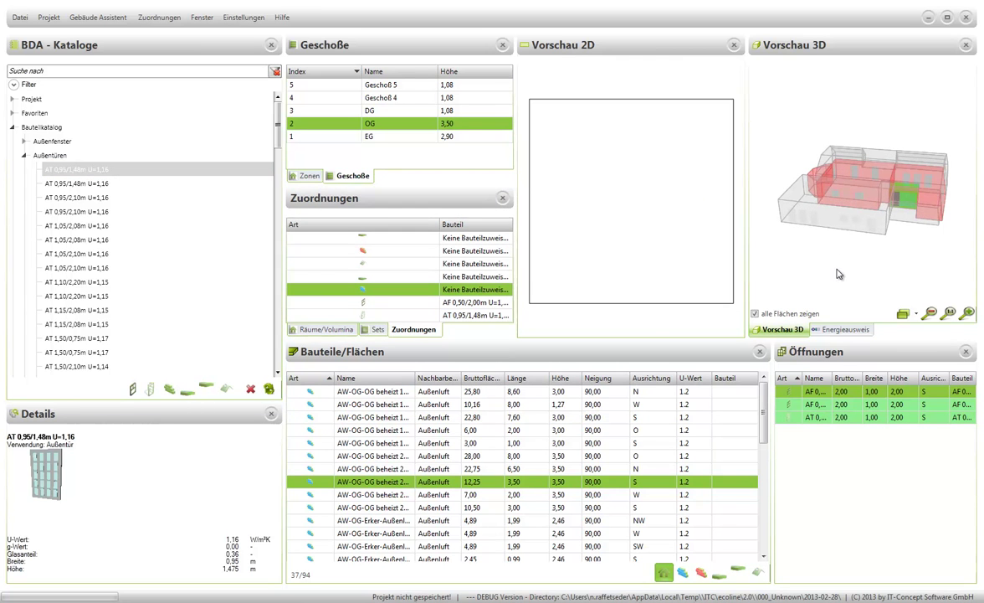
pyautogui.click(24, 141)
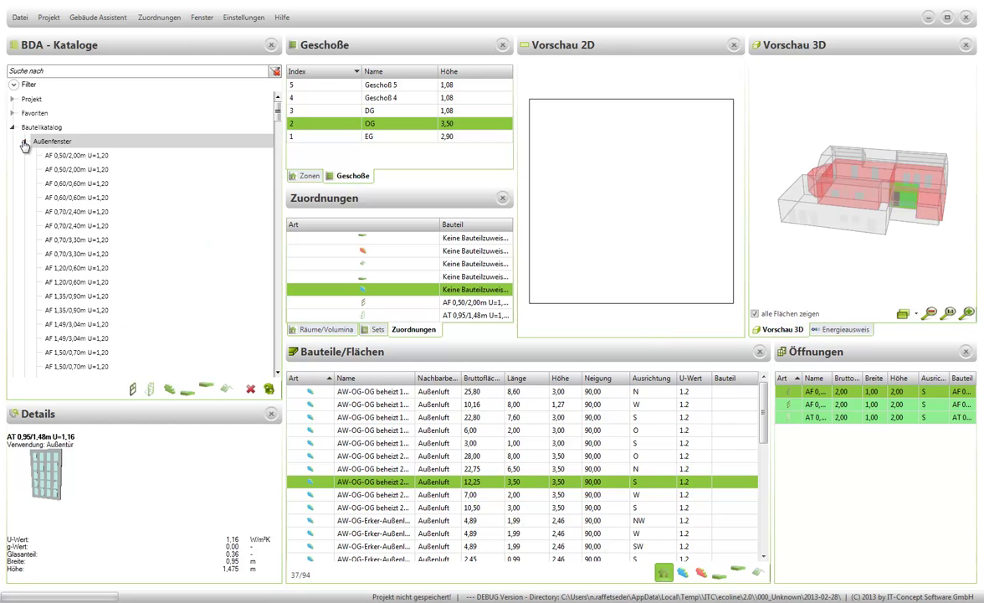
pyautogui.click(398, 495)
pyautogui.moveTo(765, 261); pyautogui.dragTo(810, 297)
pyautogui.click(399, 508)
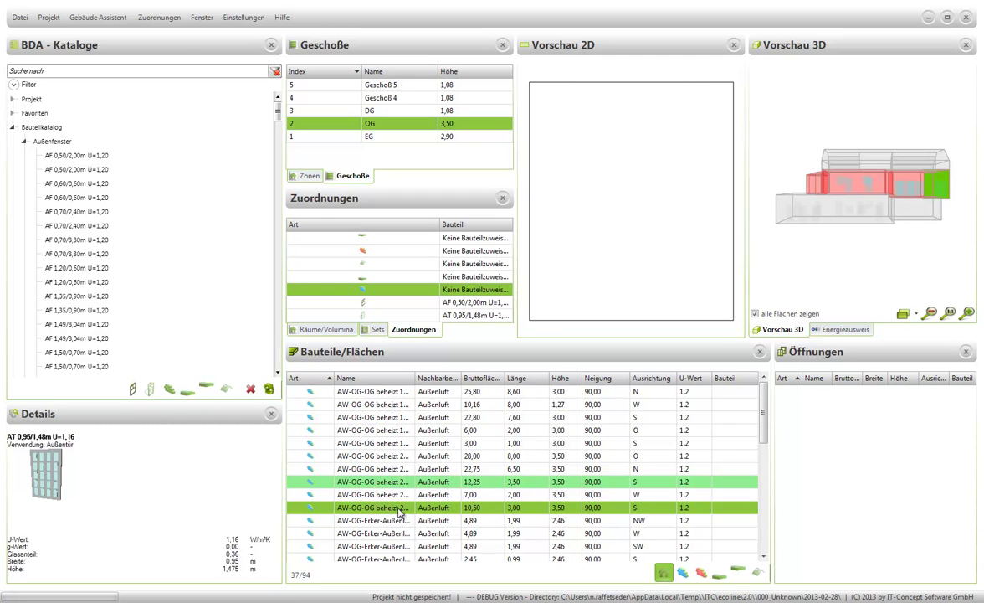
pyautogui.moveTo(764, 228); pyautogui.dragTo(827, 272)
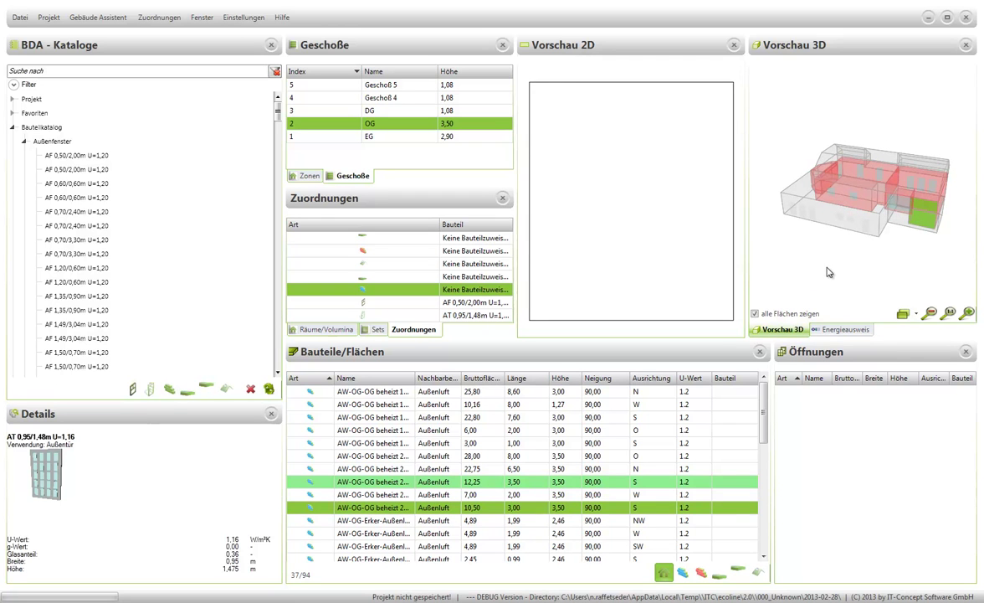
# Add one AF 0,50/2,00m U=1,20 window to the northwest-facing 1,99 m Erker wall with wall distance 0,50
pyautogui.click(400, 521)
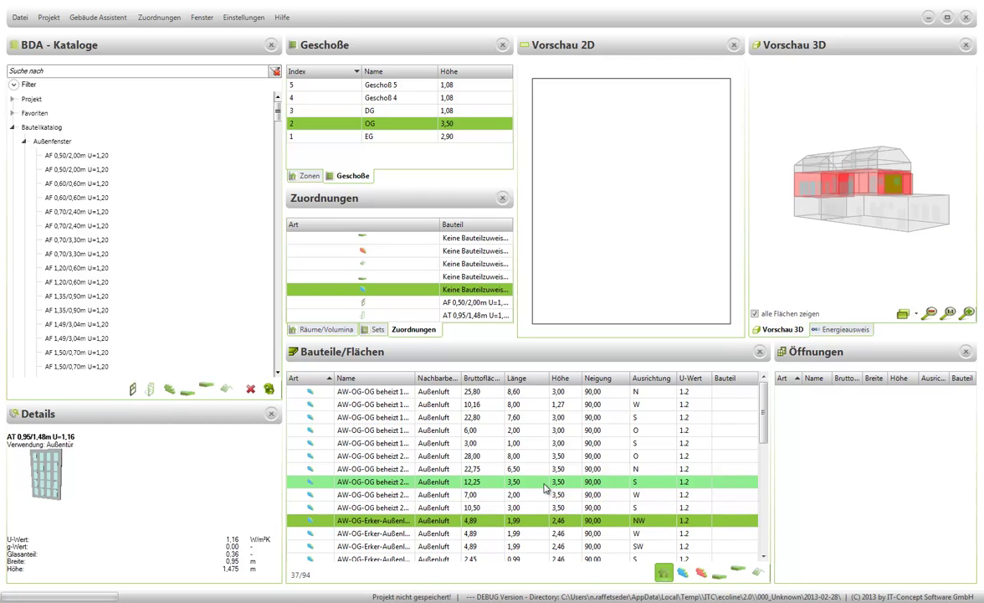
pyautogui.moveTo(807, 247); pyautogui.dragTo(864, 283)
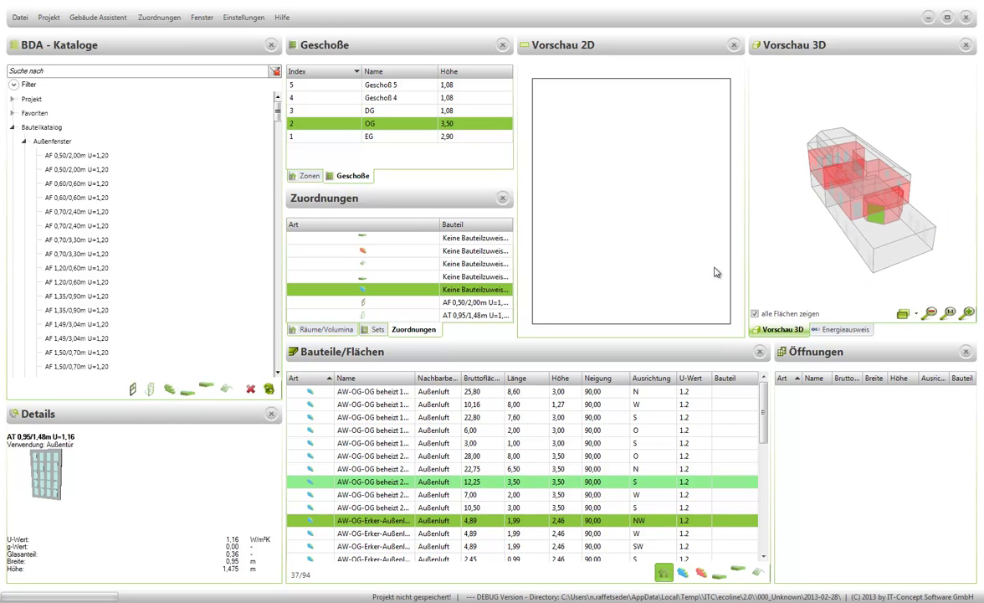
pyautogui.click(102, 158)
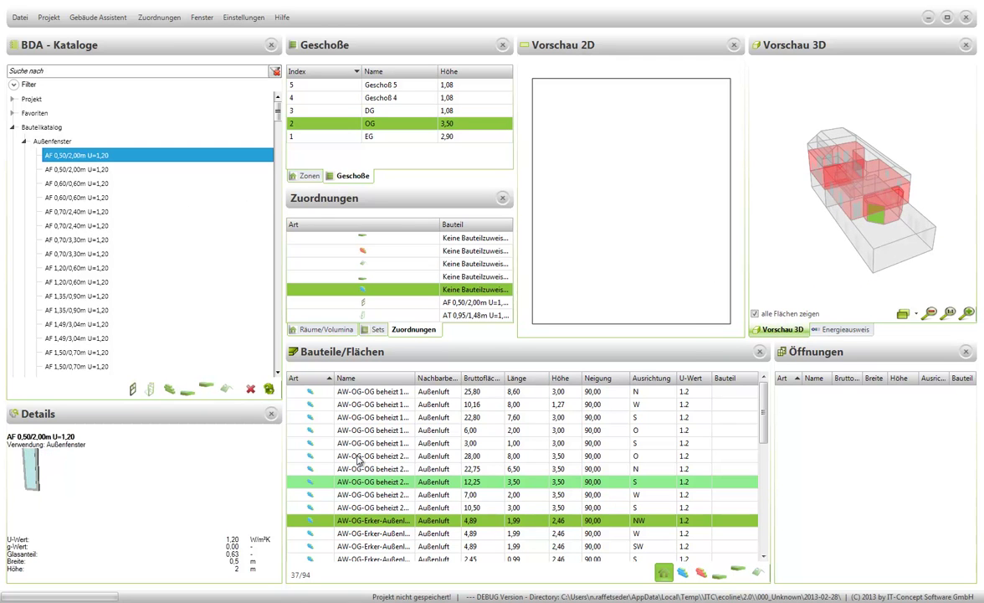
pyautogui.doubleClick(410, 526)
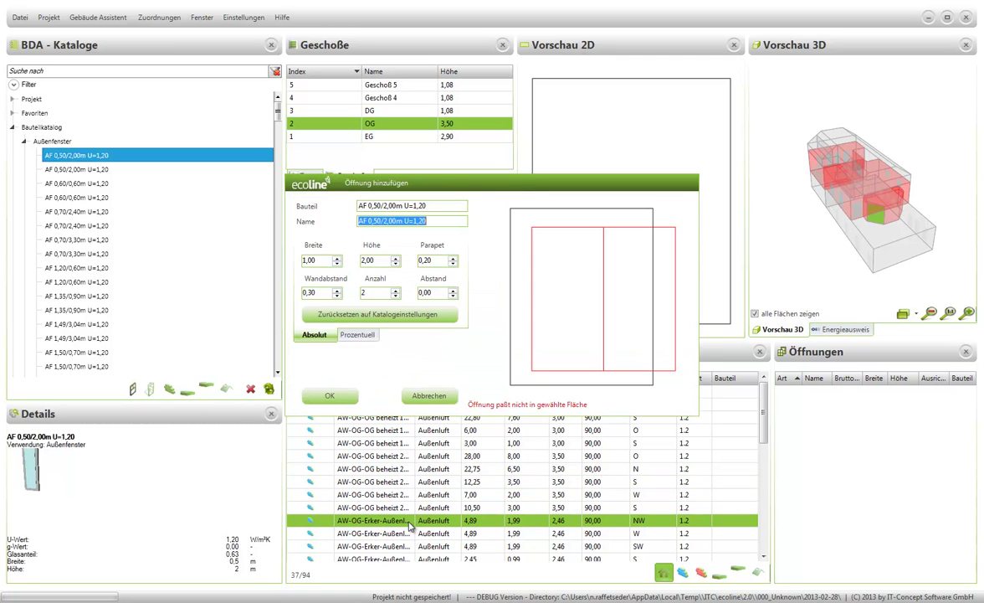
pyautogui.click(395, 296)
pyautogui.moveTo(320, 292); pyautogui.dragTo(286, 291)
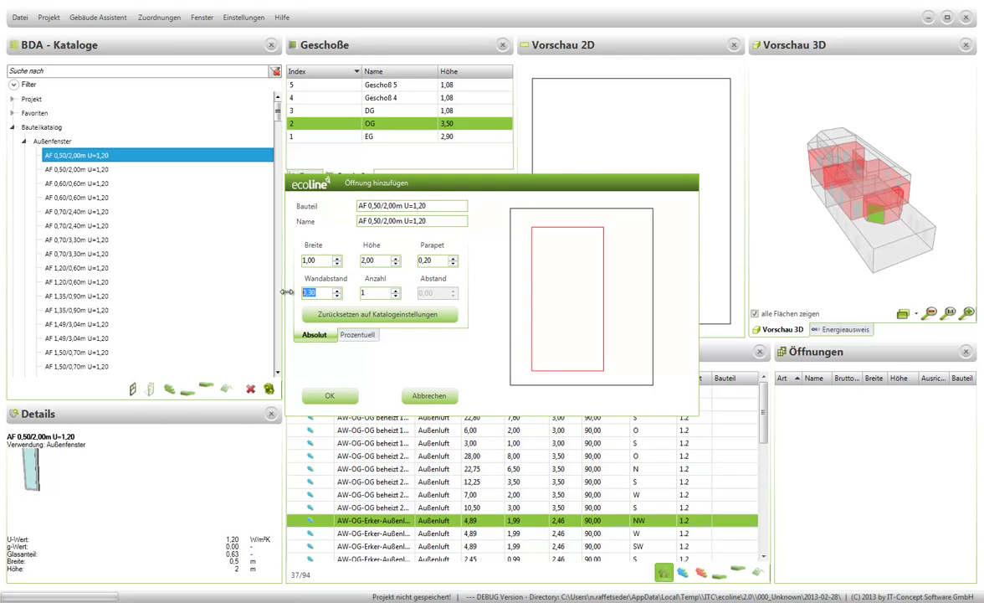
pyautogui.write('0,5')
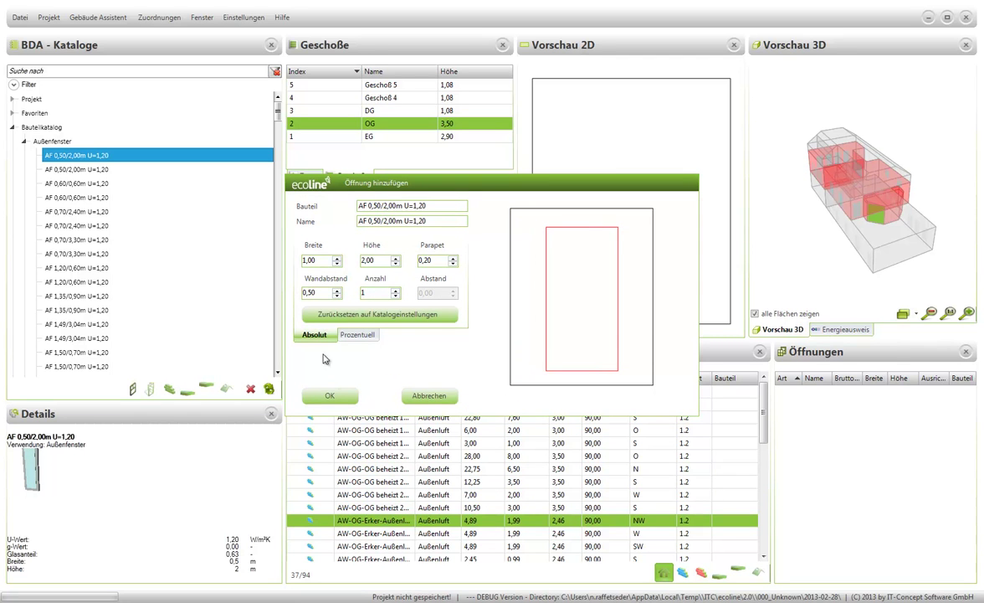
pyautogui.click(342, 397)
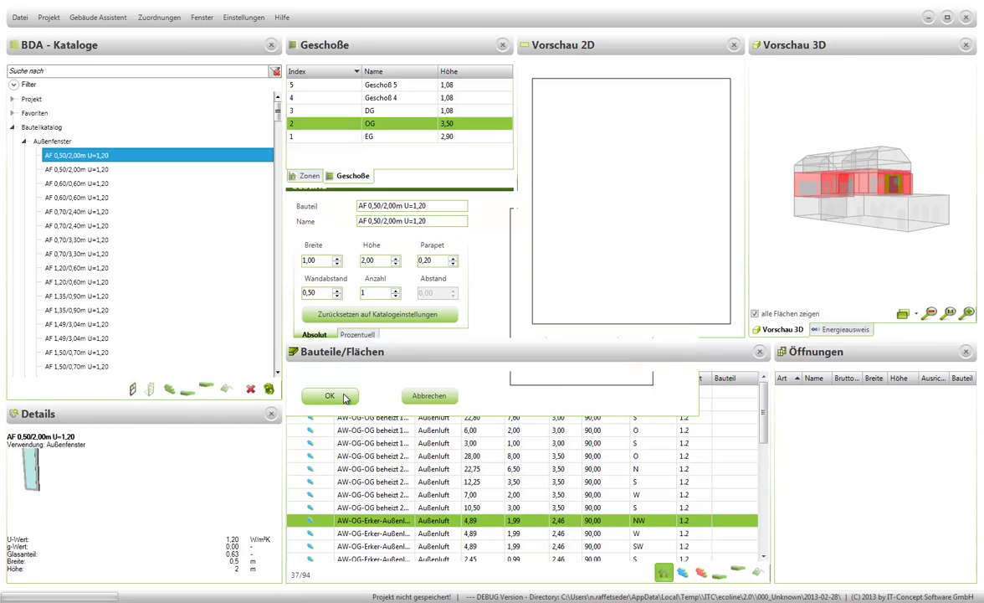
# Add one AF 0,50/2,00m U=1,20 window to the west-facing 1,99 m Erker wall with the same settings
pyautogui.keyDown('ctrl'); pyautogui.click(366, 533); pyautogui.keyUp('ctrl')
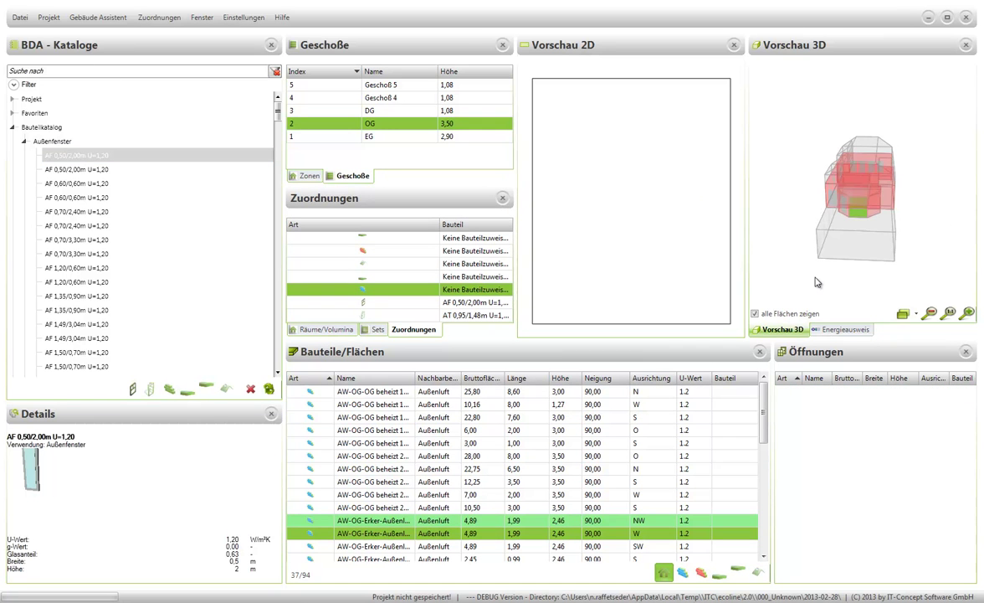
pyautogui.click(104, 154)
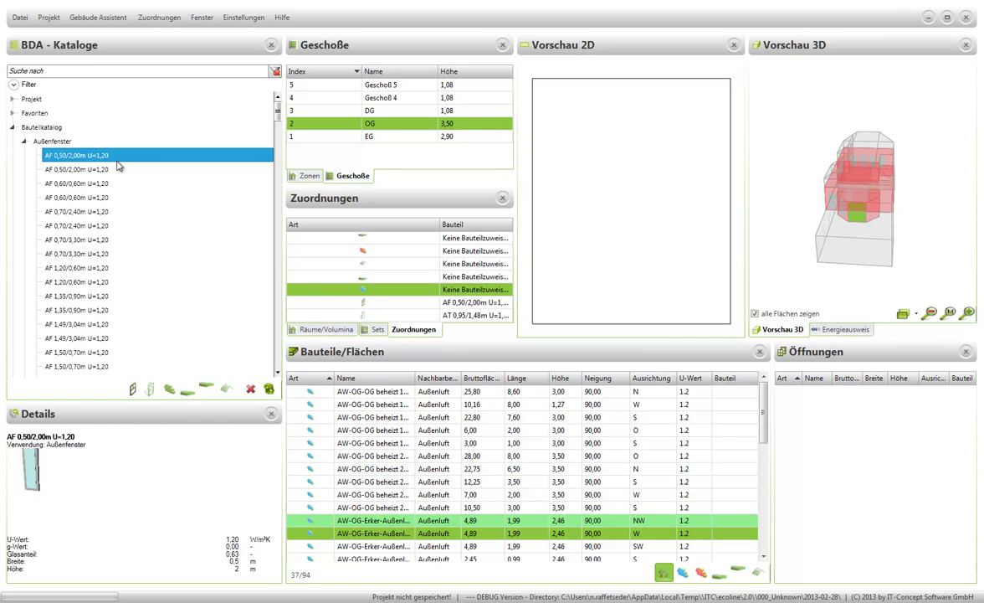
pyautogui.doubleClick(374, 533)
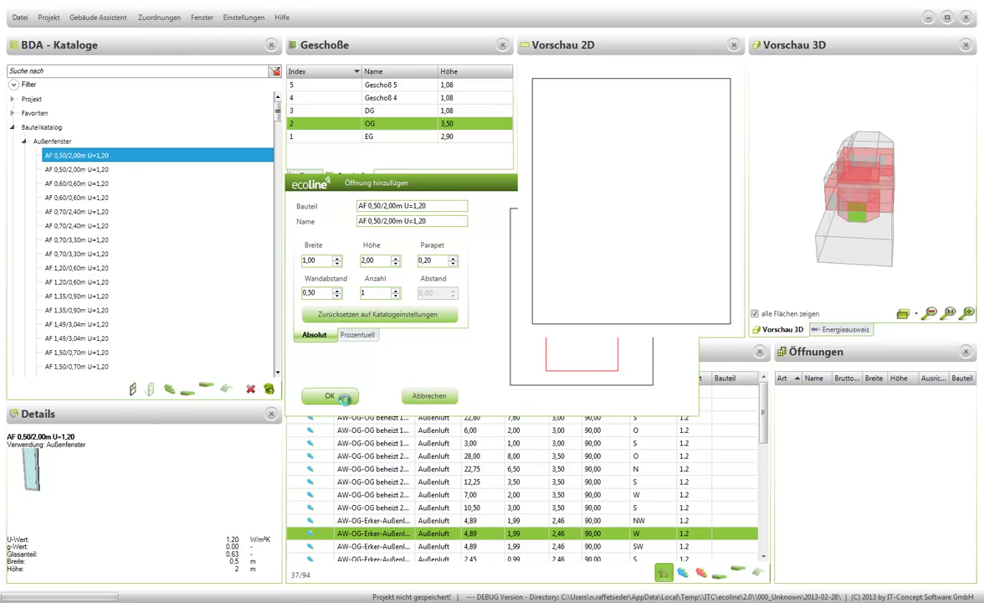
pyautogui.click(339, 397)
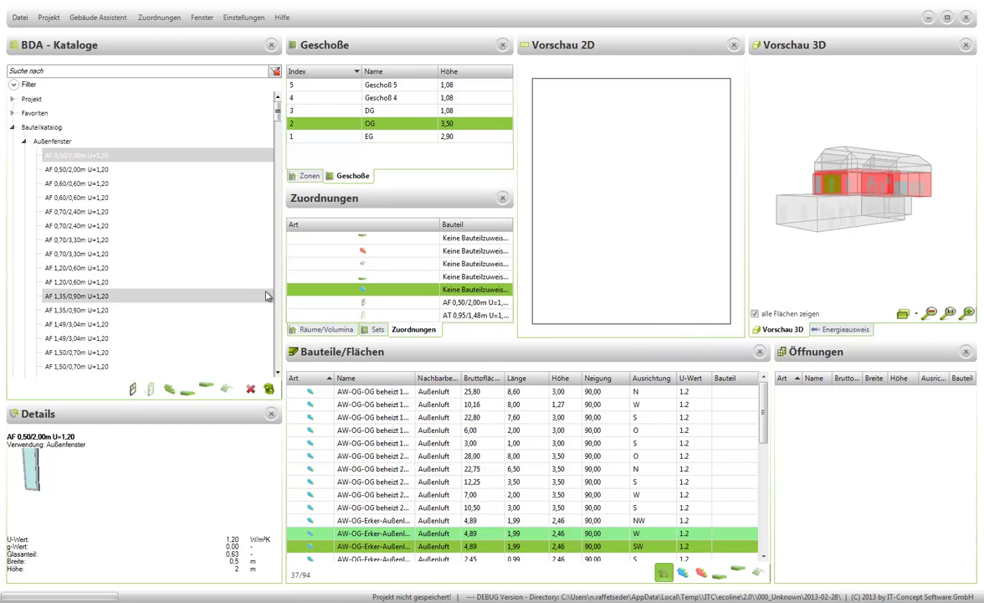
# Add one AF 0,50/2,00m U=1,20 window to the southwest-facing 1,99 m Erker wall with the same settings
pyautogui.click(107, 154)
pyautogui.click(375, 548)
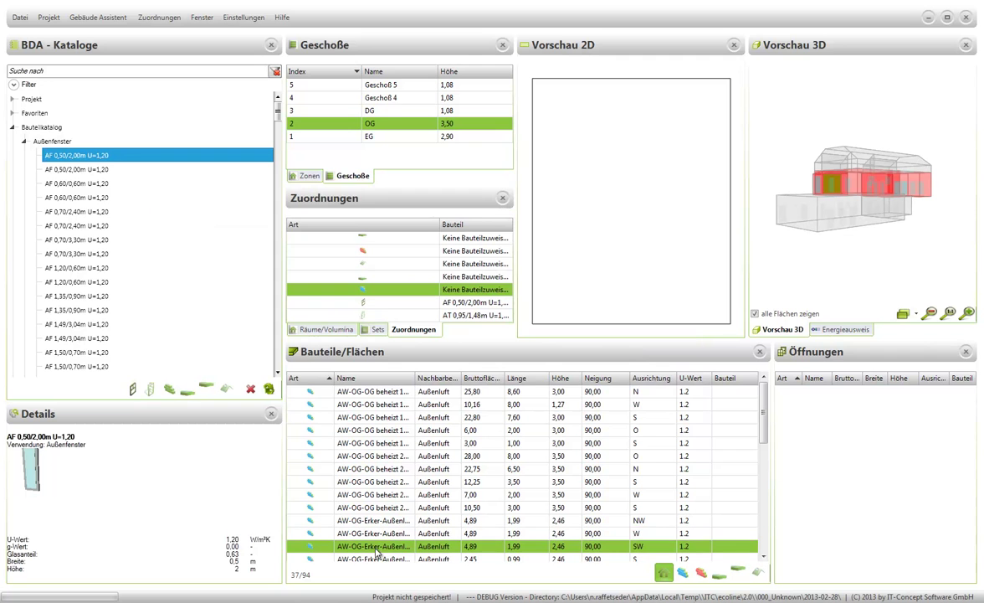
pyautogui.doubleClick(377, 551)
pyautogui.click(339, 397)
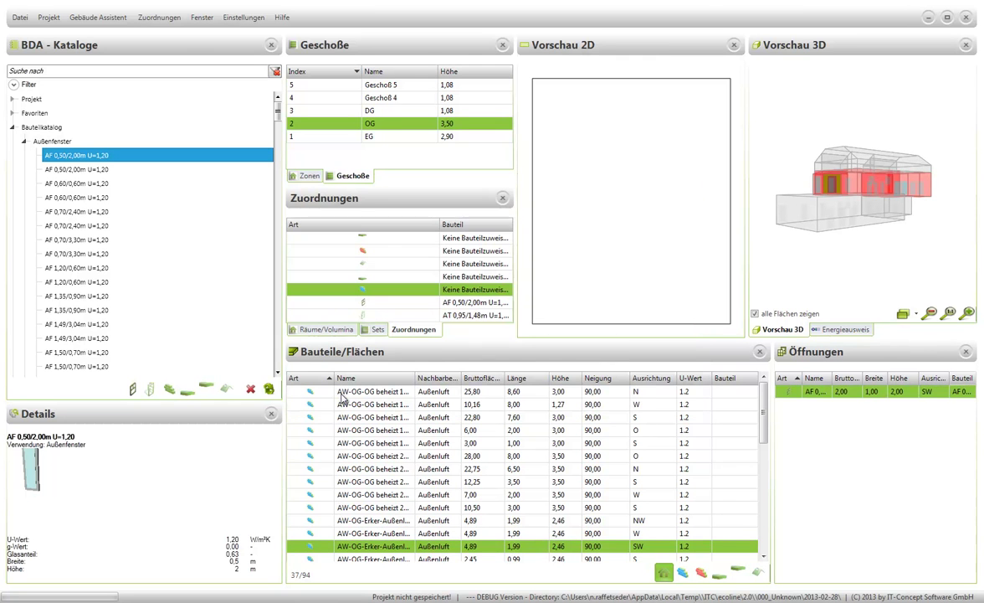
# Examine the remaining Erker exterior walls one by one, from the 0,99 m side walls to the small upper surfaces
pyautogui.scroll(-3, 762, 557)
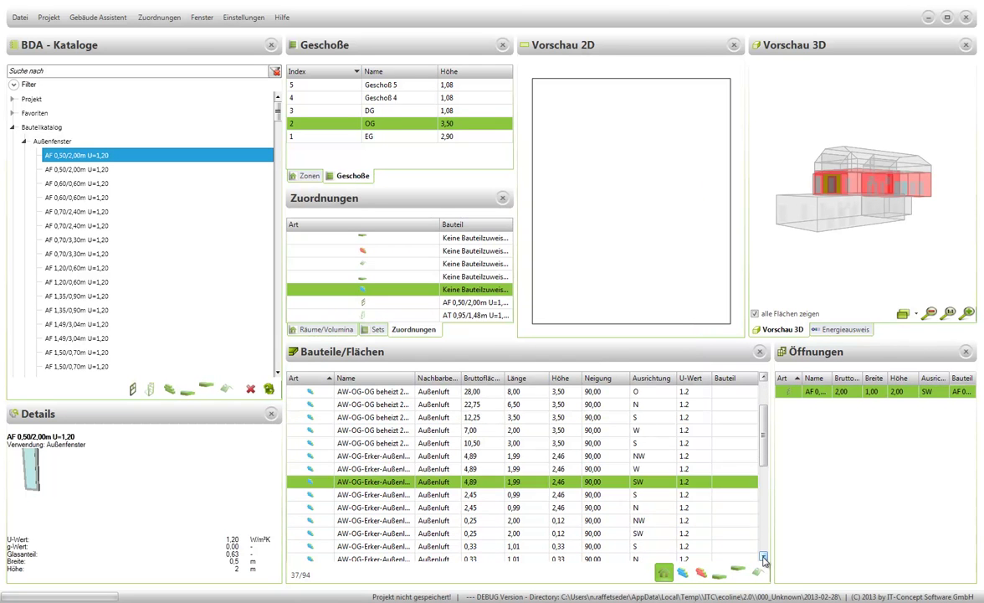
pyautogui.click(762, 556)
pyautogui.keyDown('ctrl'); pyautogui.click(389, 444); pyautogui.keyUp('ctrl')
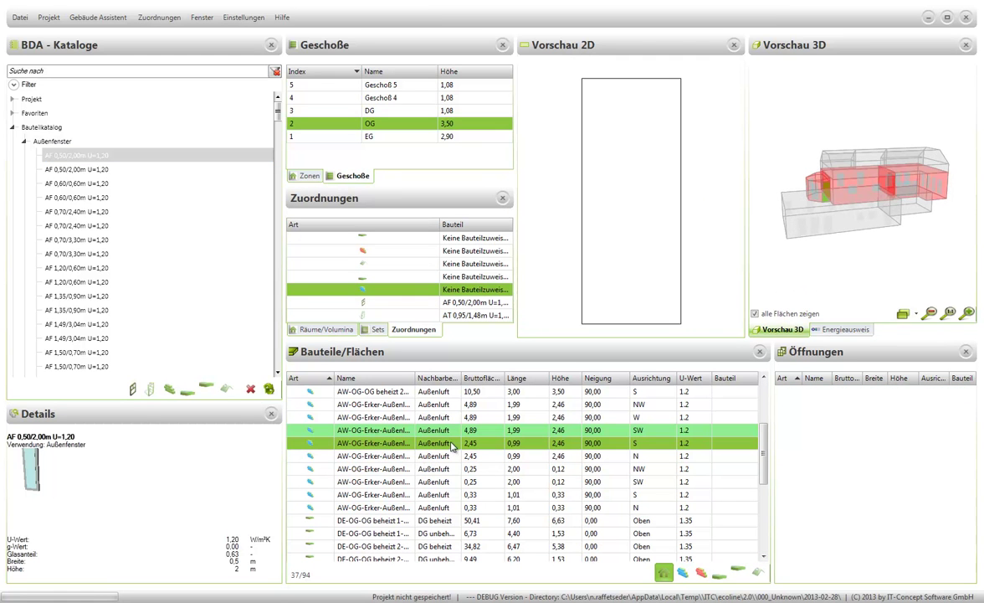
pyautogui.click(378, 457)
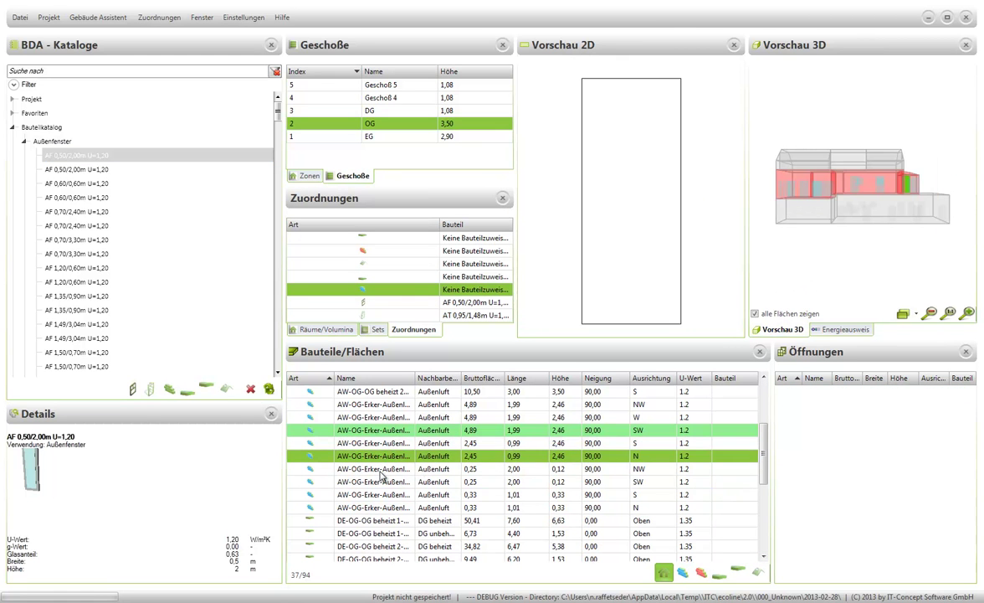
pyautogui.click(383, 469)
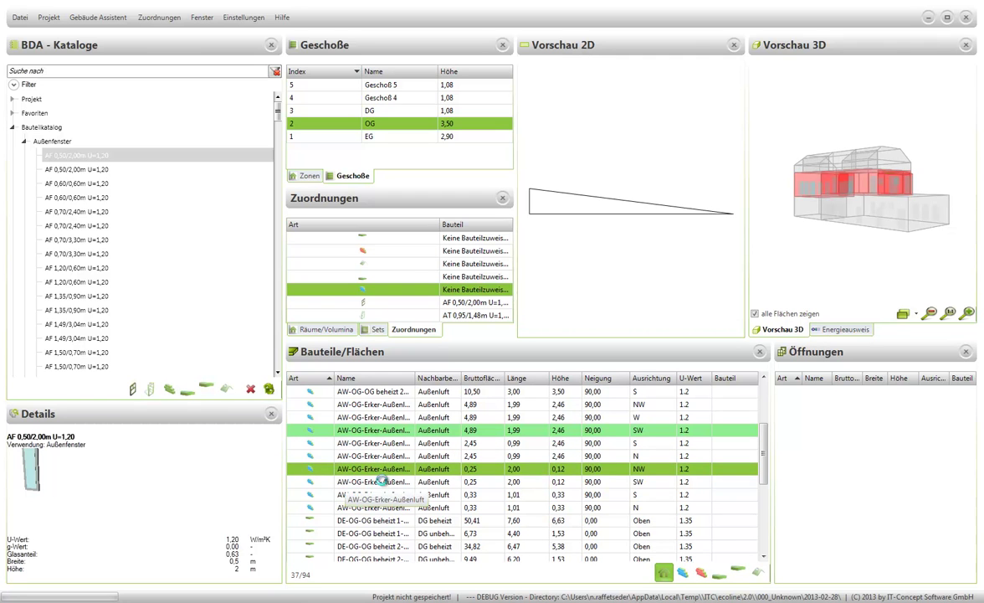
pyautogui.click(384, 483)
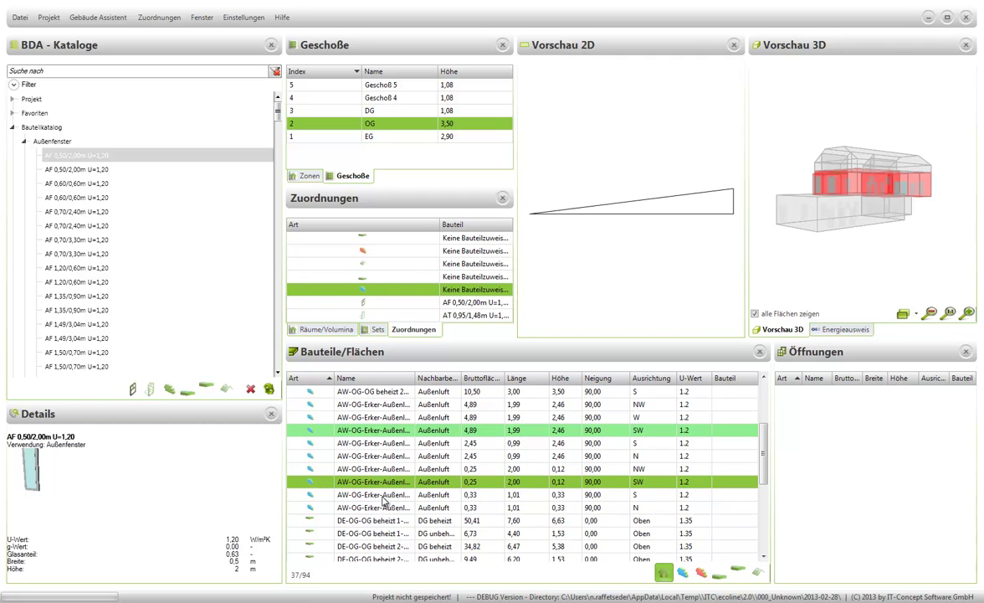
pyautogui.click(384, 496)
pyautogui.click(381, 508)
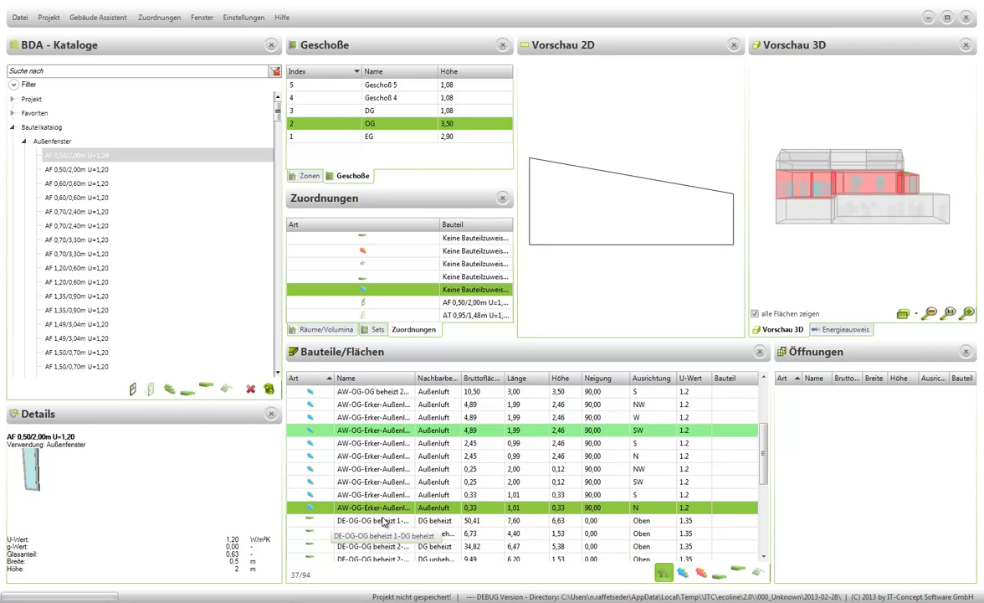
# Start adding an AF 0,50/2,00m U=1,20 window to the west-facing 6,47 m DG wall with height 0,60 and parapet 0,47
pyautogui.click(376, 112)
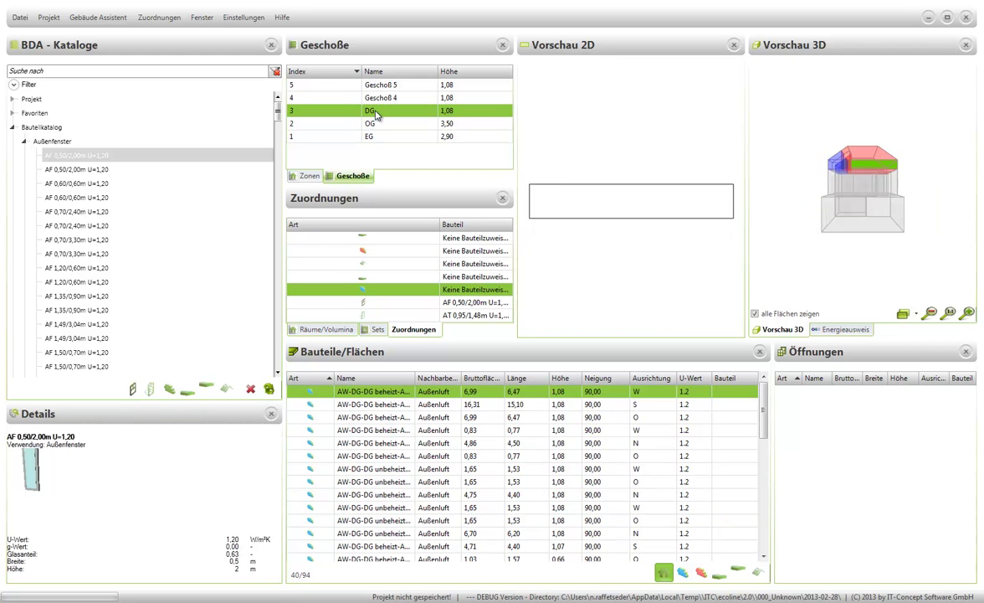
pyautogui.moveTo(806, 277); pyautogui.dragTo(848, 284)
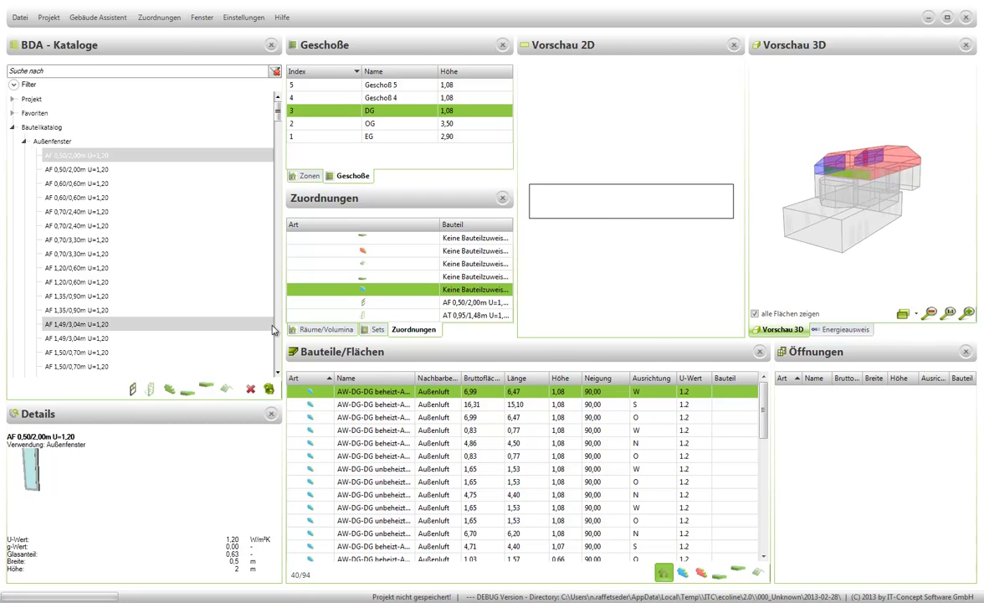
pyautogui.click(77, 156)
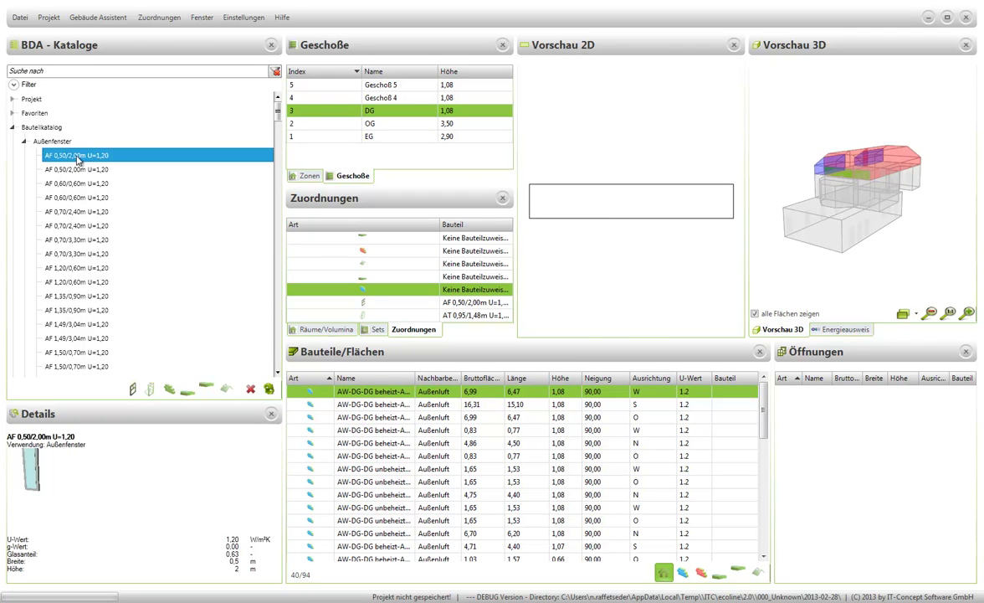
pyautogui.moveTo(363, 400); pyautogui.dragTo(362, 397)
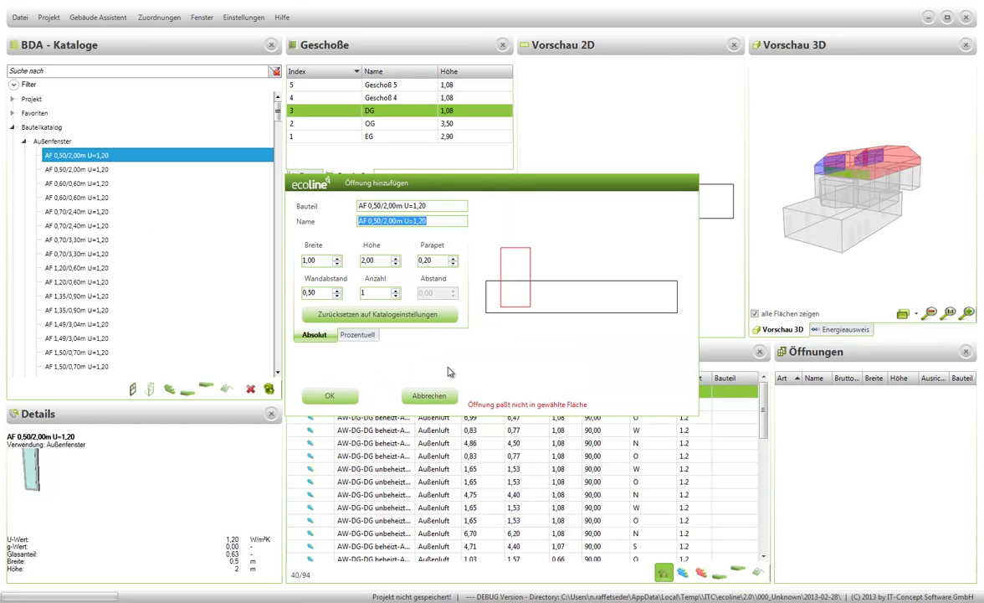
pyautogui.click(382, 261)
pyautogui.write('0,60')
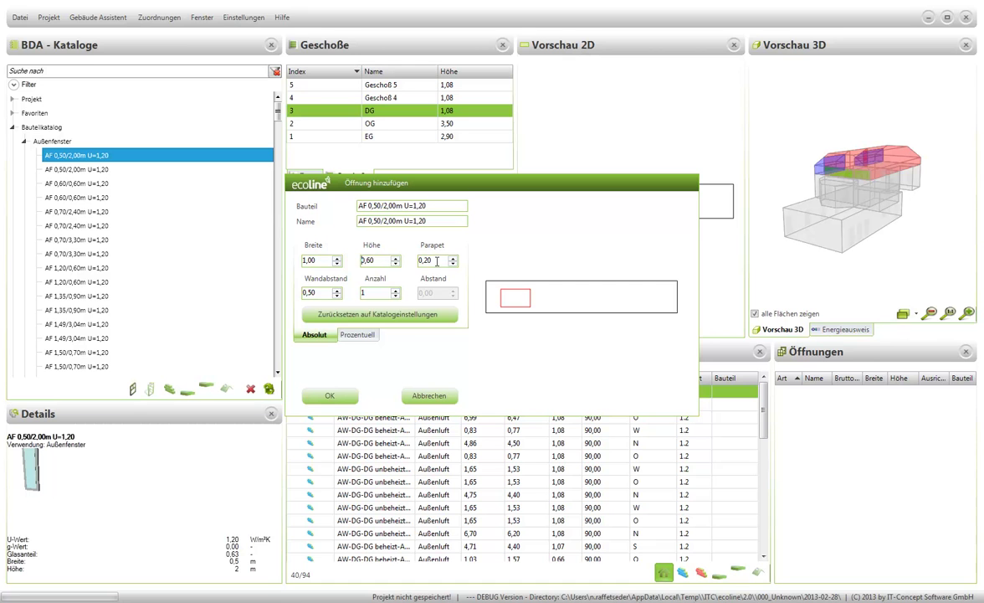
pyautogui.write('0,47')
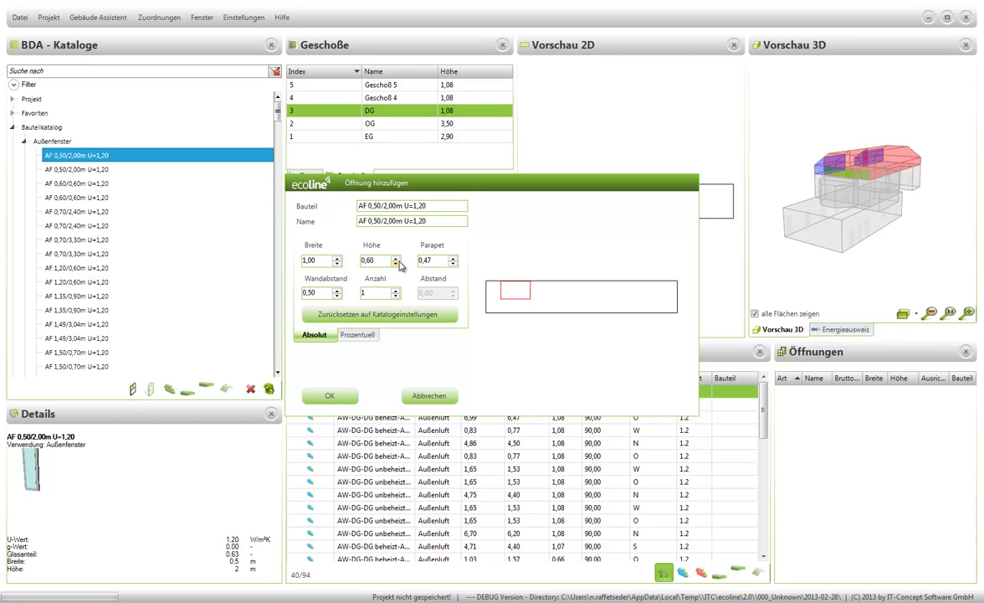
# Set the window count to 2, the spacing to 0,50 and the wall distance to 1,00, and create the windows
pyautogui.click(395, 289)
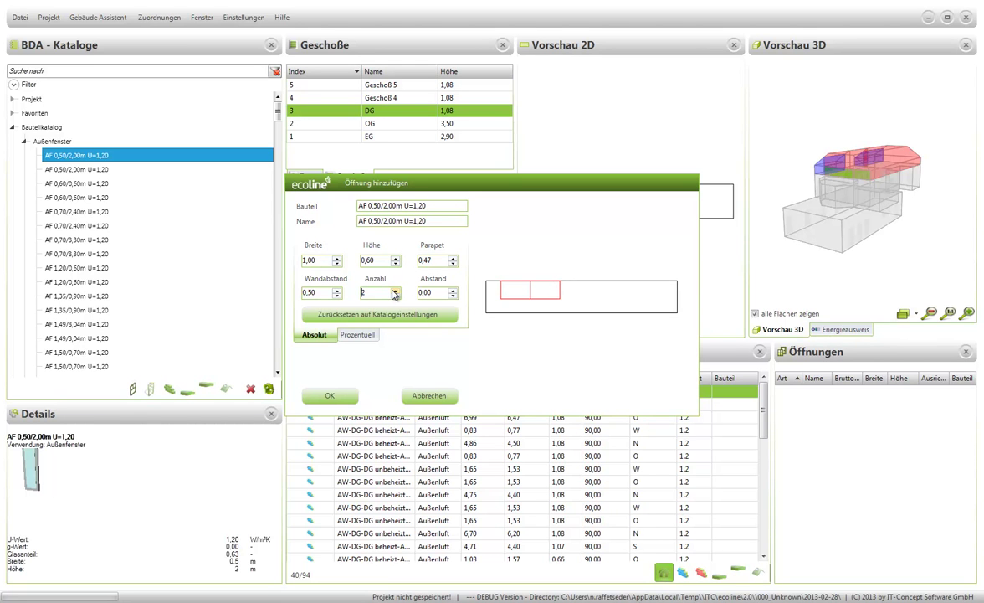
pyautogui.click(453, 289)
pyautogui.click(337, 290)
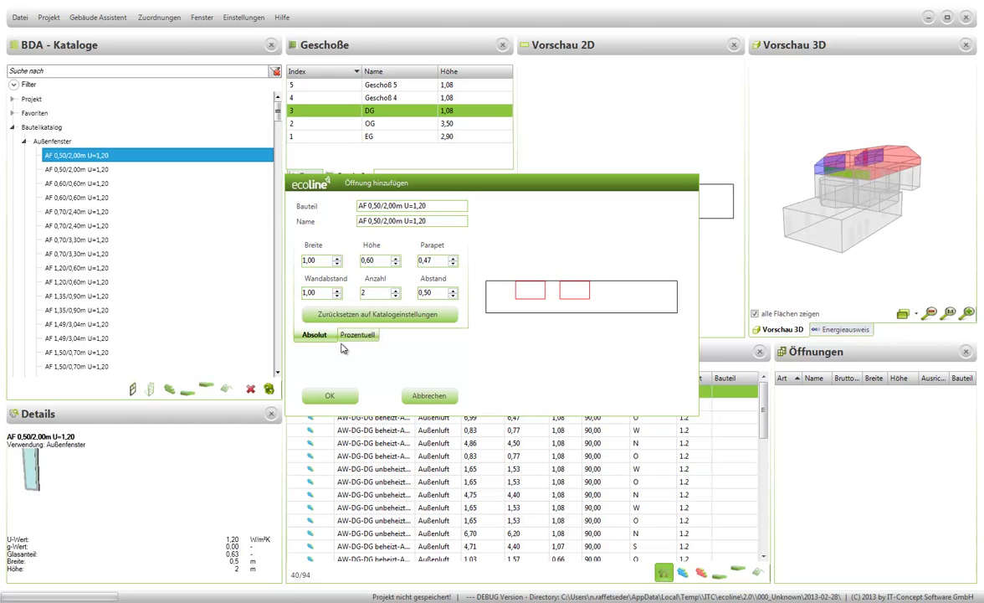
pyautogui.click(331, 396)
pyautogui.moveTo(781, 233); pyautogui.dragTo(868, 193)
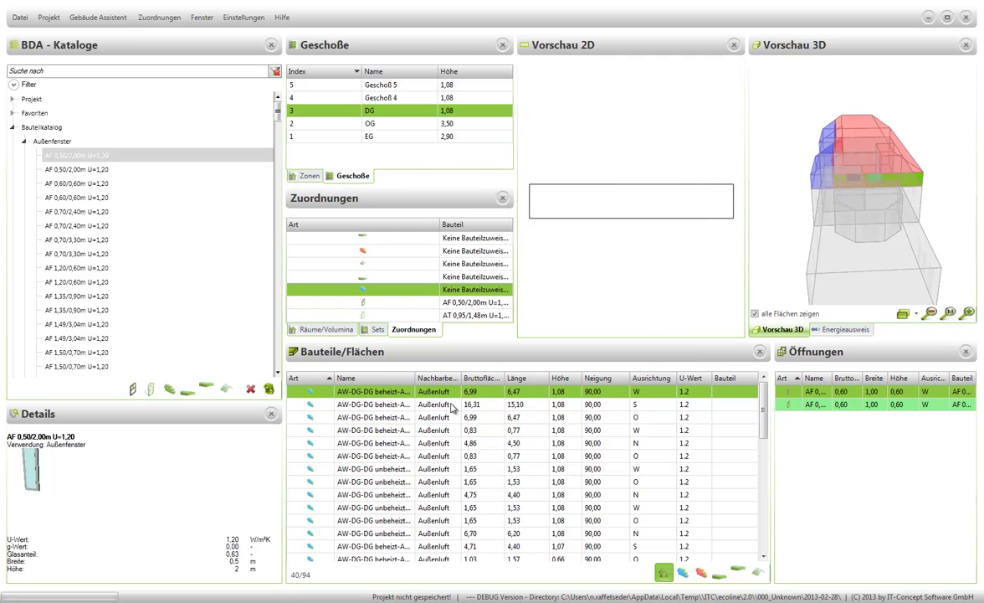
# Add one AF 0,50/2,00m U=1,20 window to the east-facing 6,47 m DG wall of 1,08 m height with wall distance 3,00
pyautogui.click(400, 405)
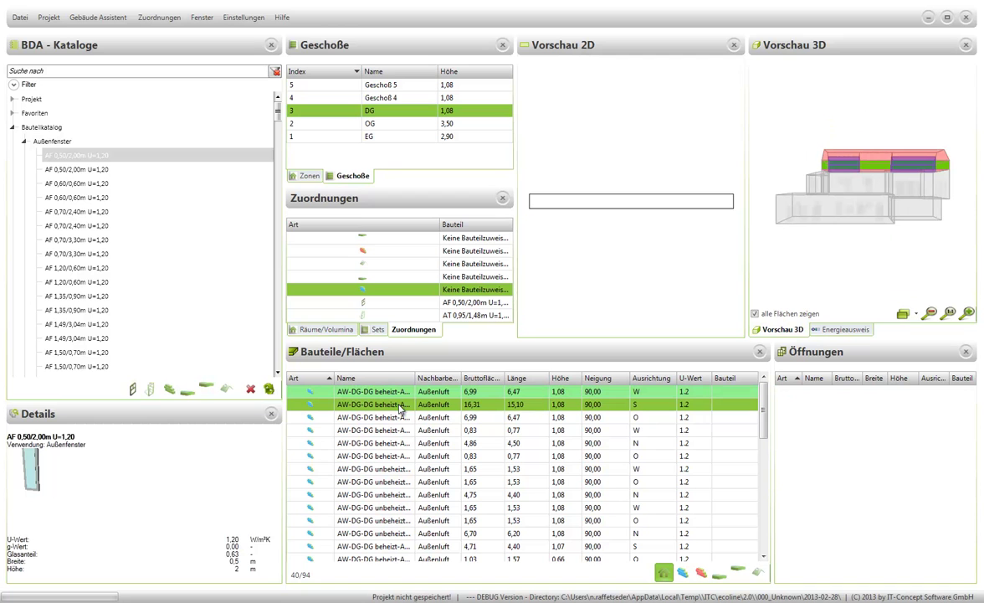
pyautogui.click(398, 418)
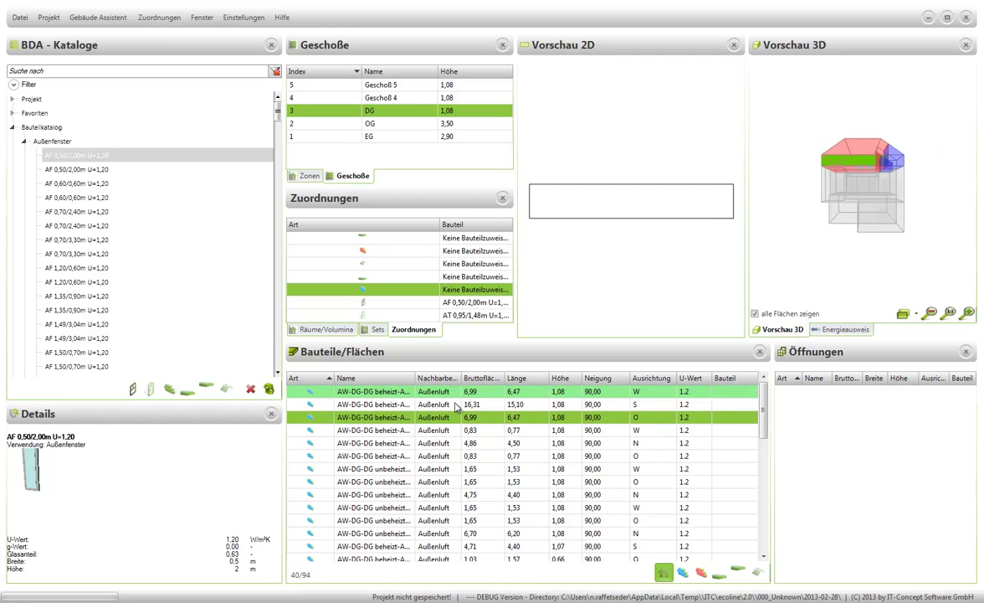
pyautogui.moveTo(808, 242); pyautogui.dragTo(815, 254)
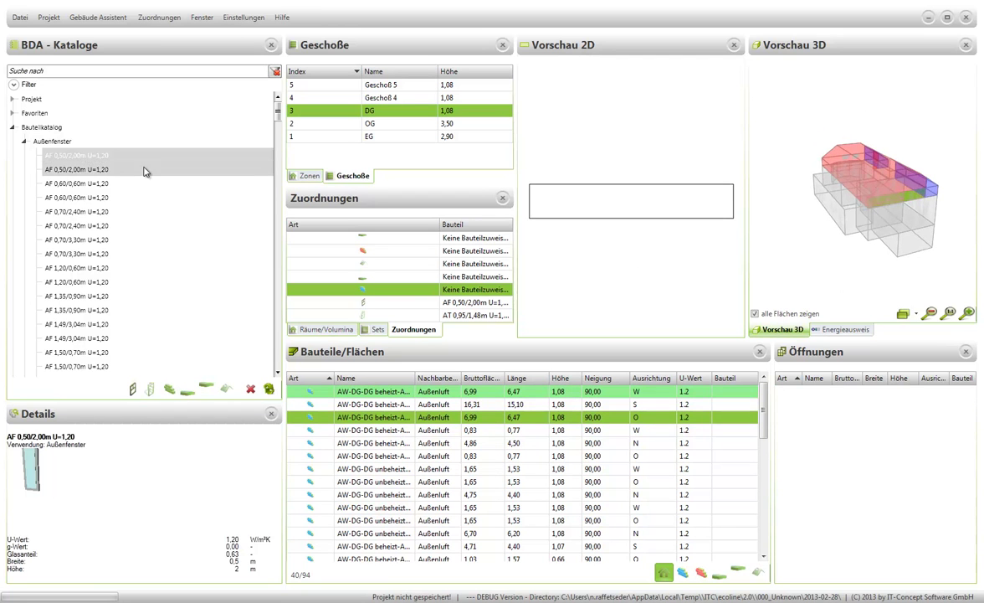
pyautogui.moveTo(120, 156); pyautogui.dragTo(393, 418)
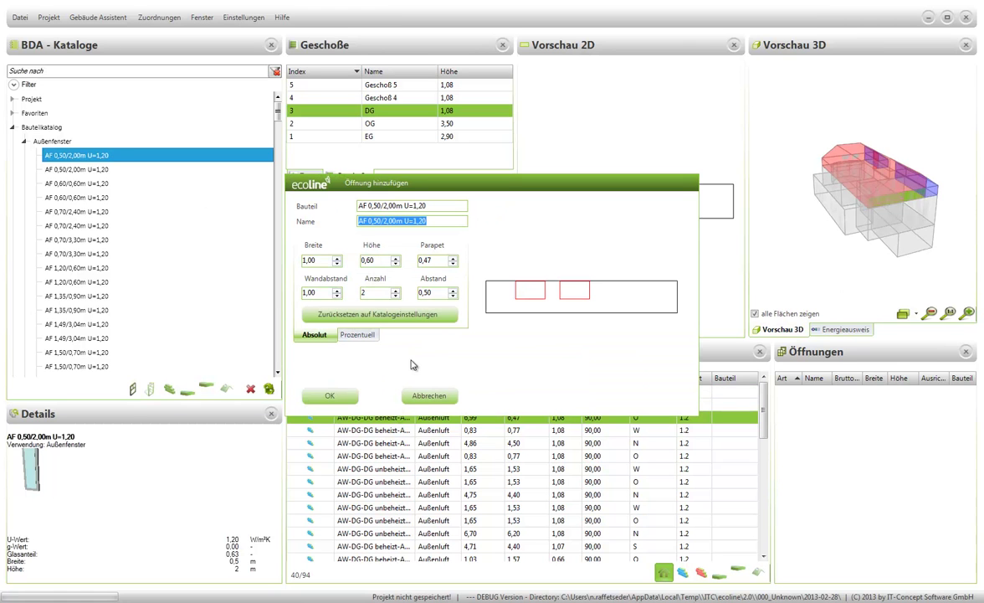
pyautogui.click(395, 295)
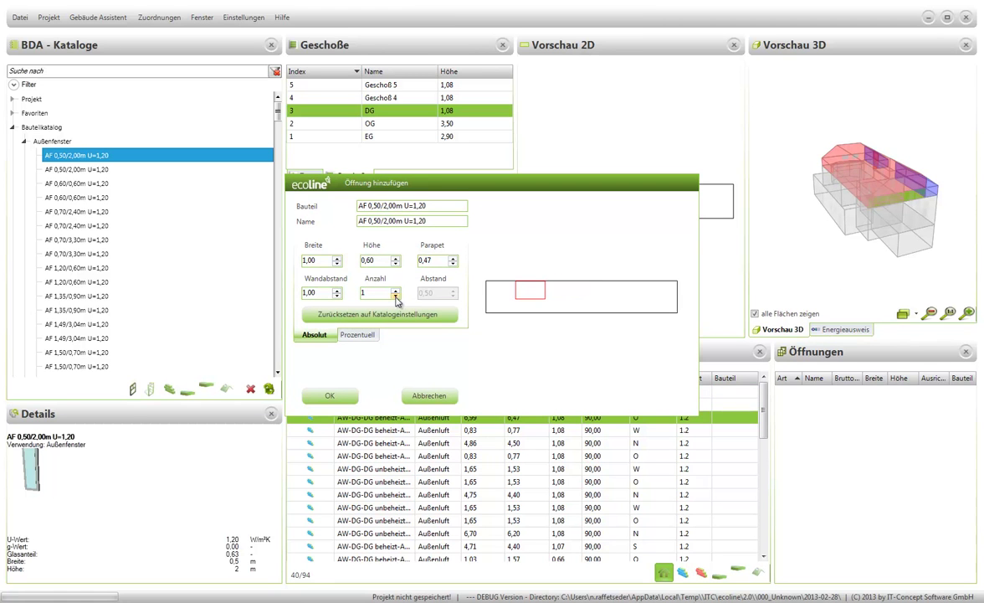
pyautogui.doubleClick(324, 292)
pyautogui.write('3')
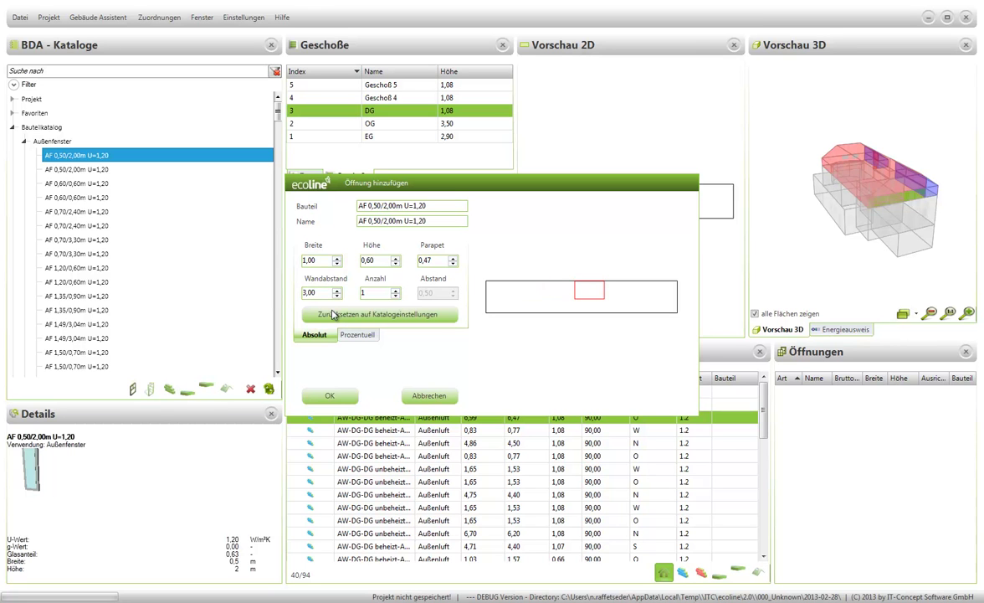
pyautogui.click(330, 396)
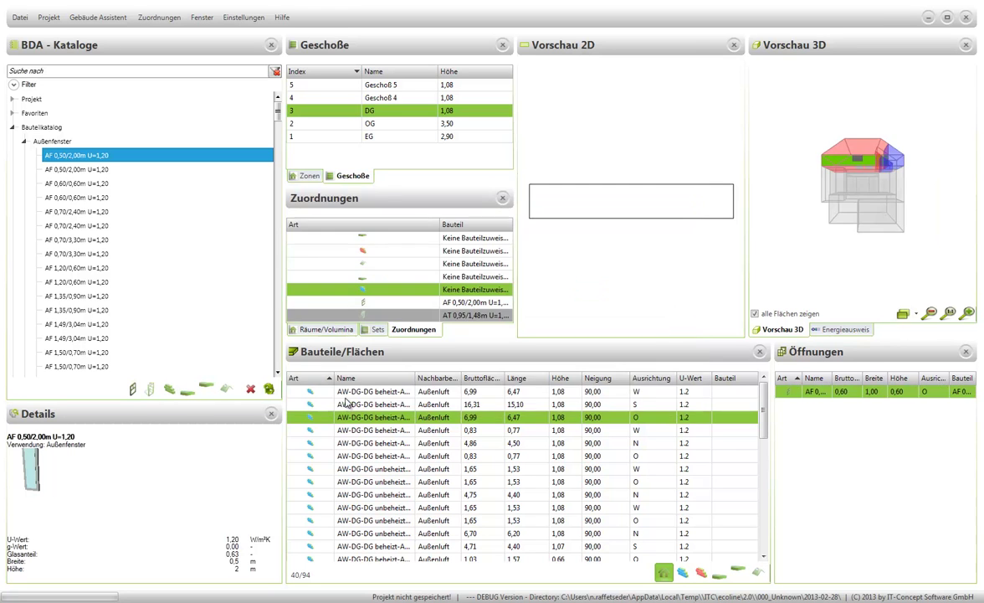
# Start adding an AF 0,50/2,00m U=1,20 window to the north-facing 4,50 m DG wall
pyautogui.click(393, 431)
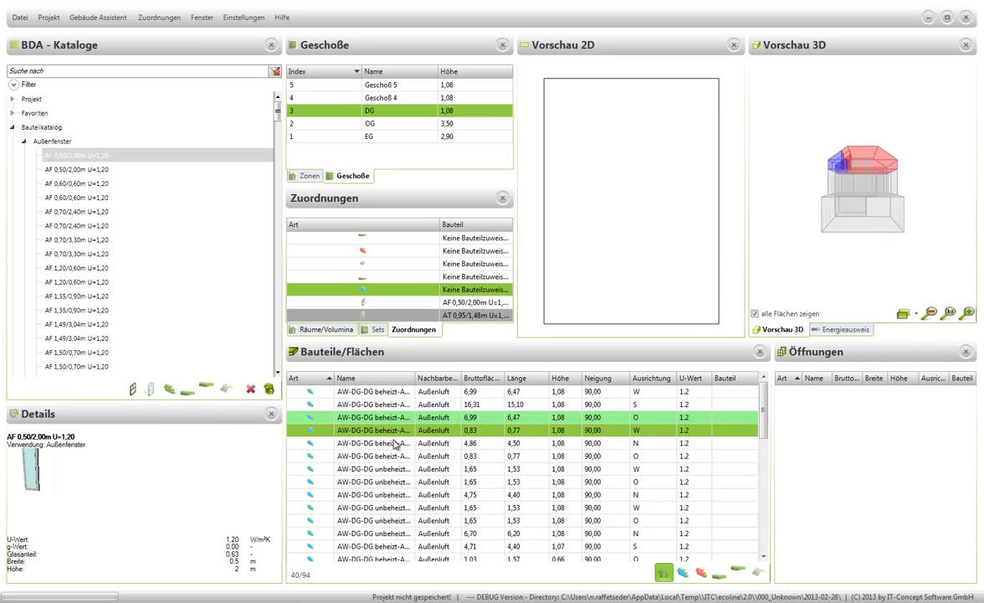
pyautogui.click(394, 444)
pyautogui.moveTo(804, 251); pyautogui.dragTo(834, 279)
pyautogui.click(72, 156)
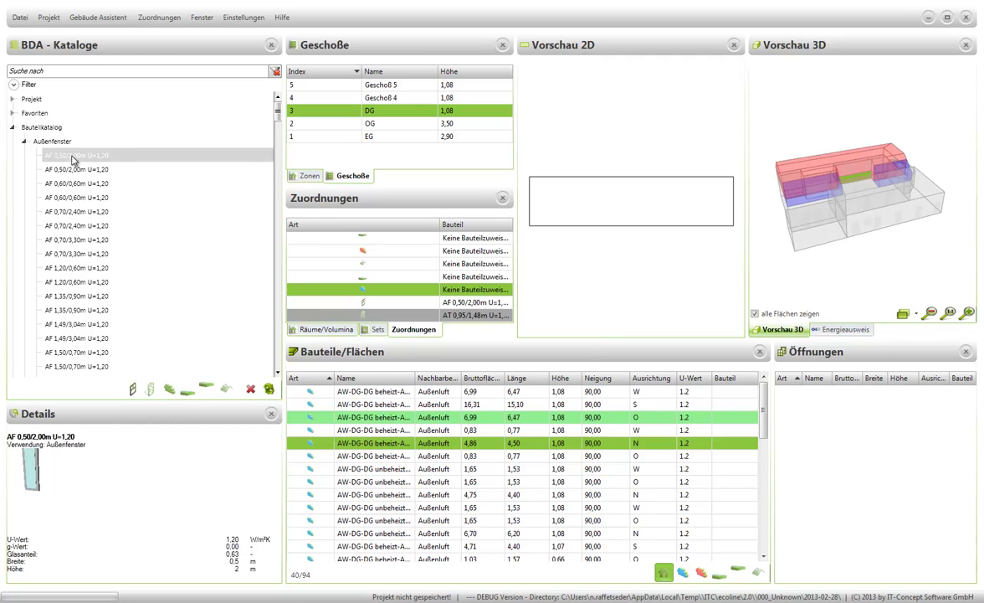
pyautogui.moveTo(98, 166); pyautogui.dragTo(387, 446)
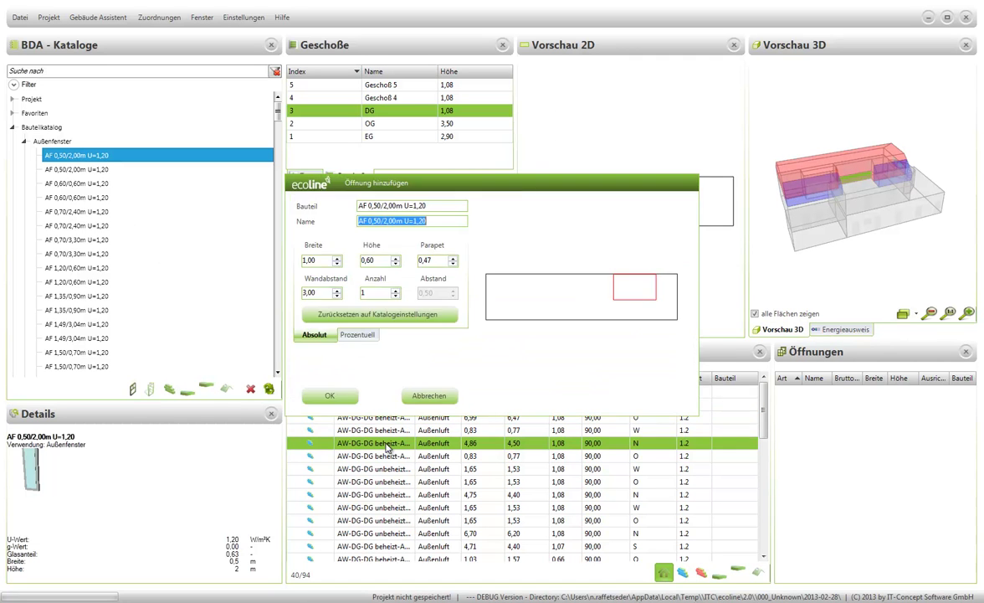
# Set the window count to 3, the wall distance to 1,00 and the spacing to 0,00, and create the windows
pyautogui.click(396, 289)
pyautogui.click(397, 290)
pyautogui.click(336, 295)
pyautogui.click(336, 295)
pyautogui.click(336, 295)
pyautogui.click(336, 295)
pyautogui.press('Tab')
pyautogui.press('Tab')
pyautogui.press('Down')
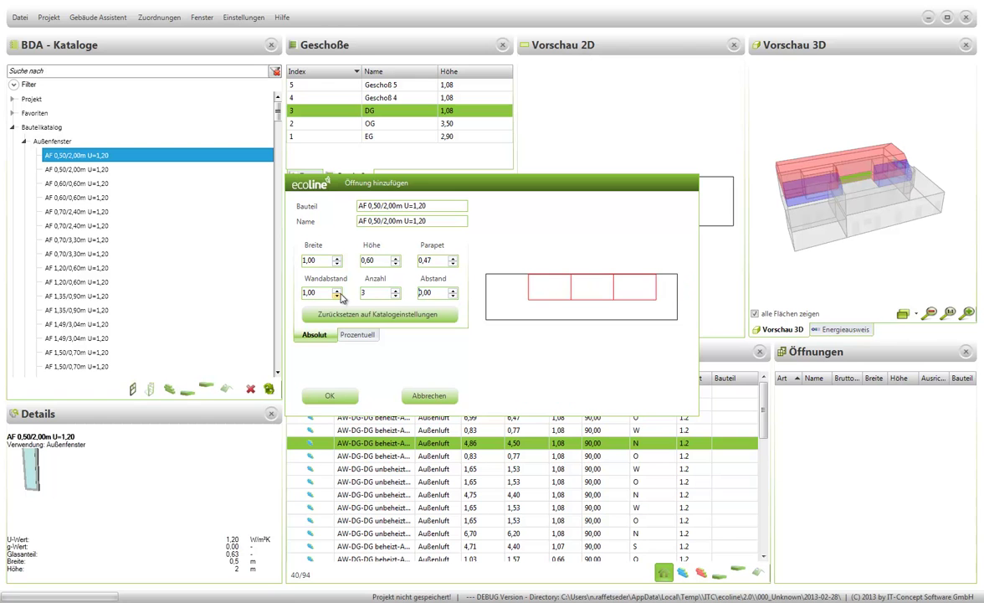
pyautogui.click(345, 400)
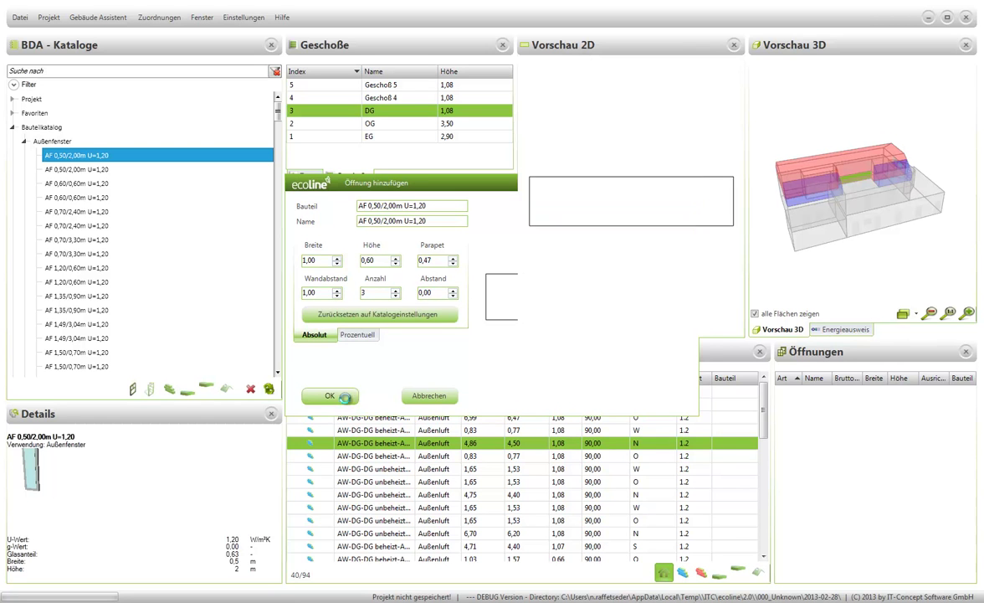
# Examine the following DG exterior walls one by one, from the east-facing 0,77 m wall to the east-facing 1,57 m wall
pyautogui.click(376, 457)
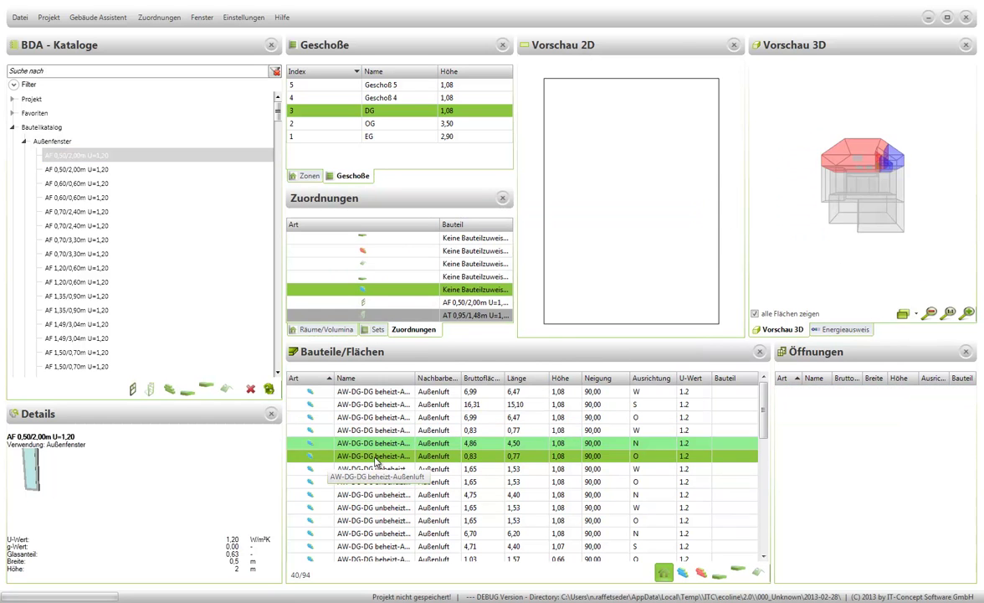
pyautogui.moveTo(775, 251); pyautogui.dragTo(763, 322)
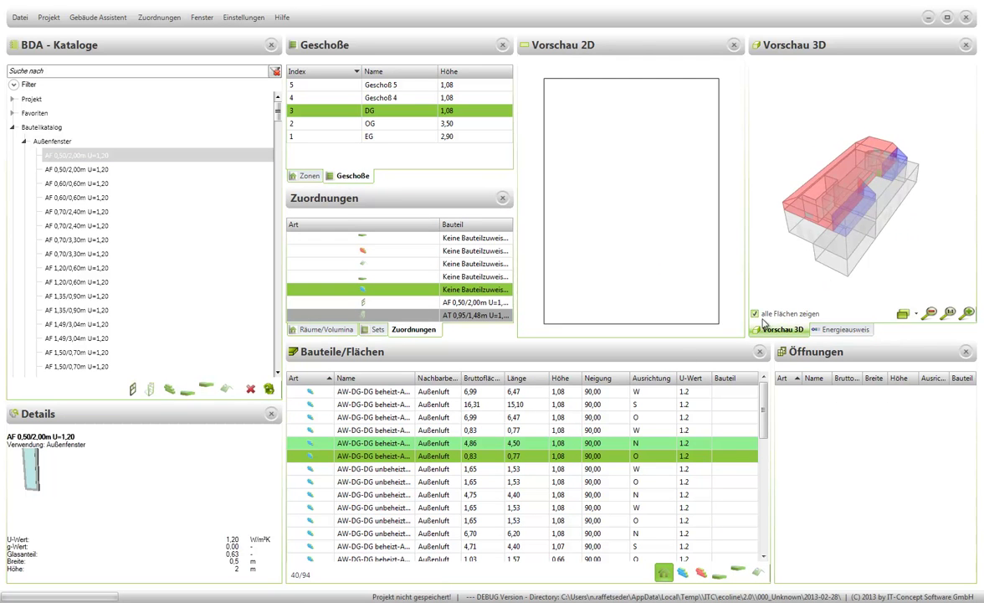
pyautogui.click(391, 472)
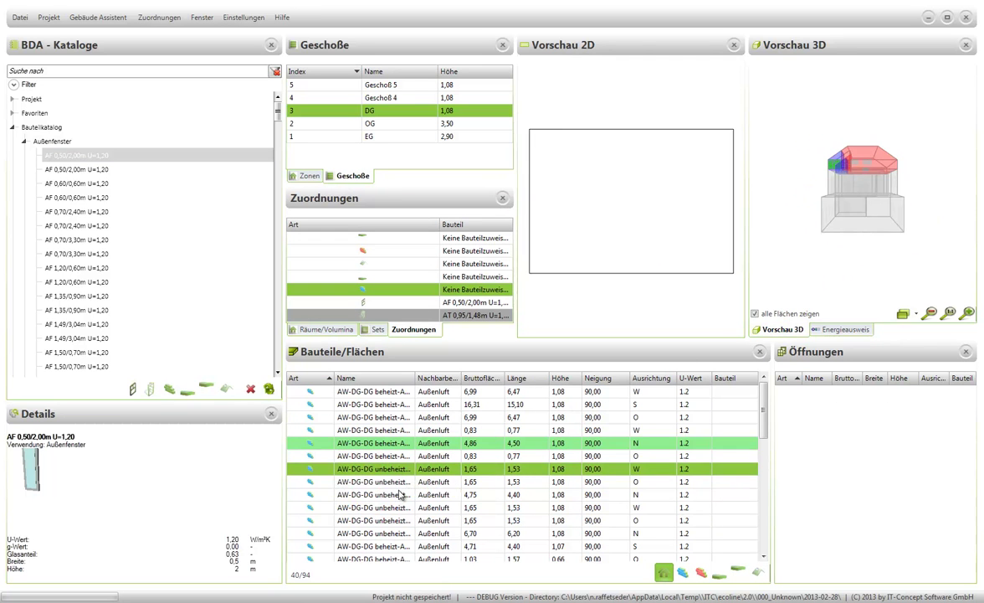
pyautogui.click(407, 483)
pyautogui.moveTo(811, 278); pyautogui.dragTo(801, 289)
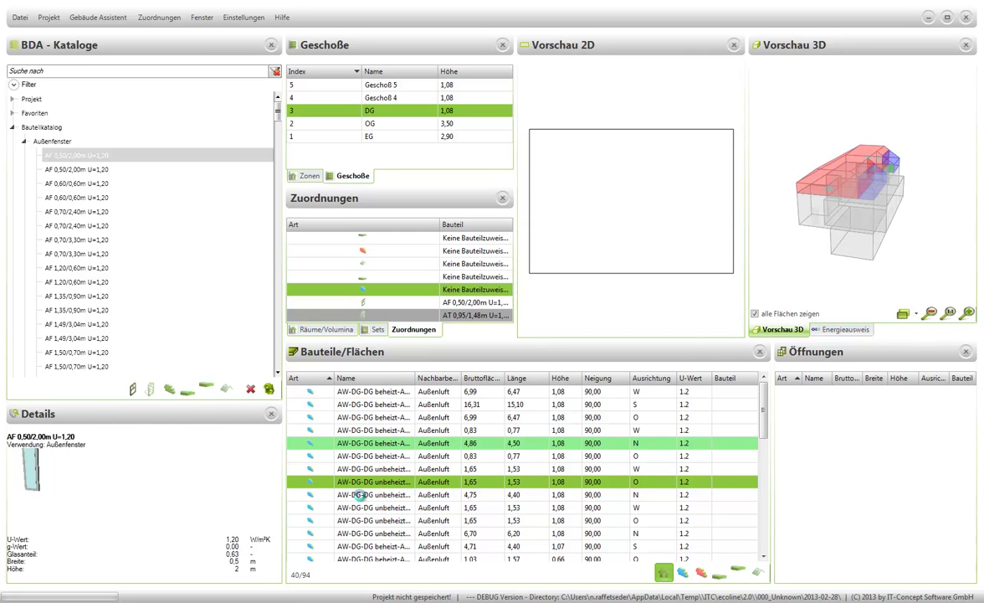
pyautogui.click(362, 495)
pyautogui.click(366, 508)
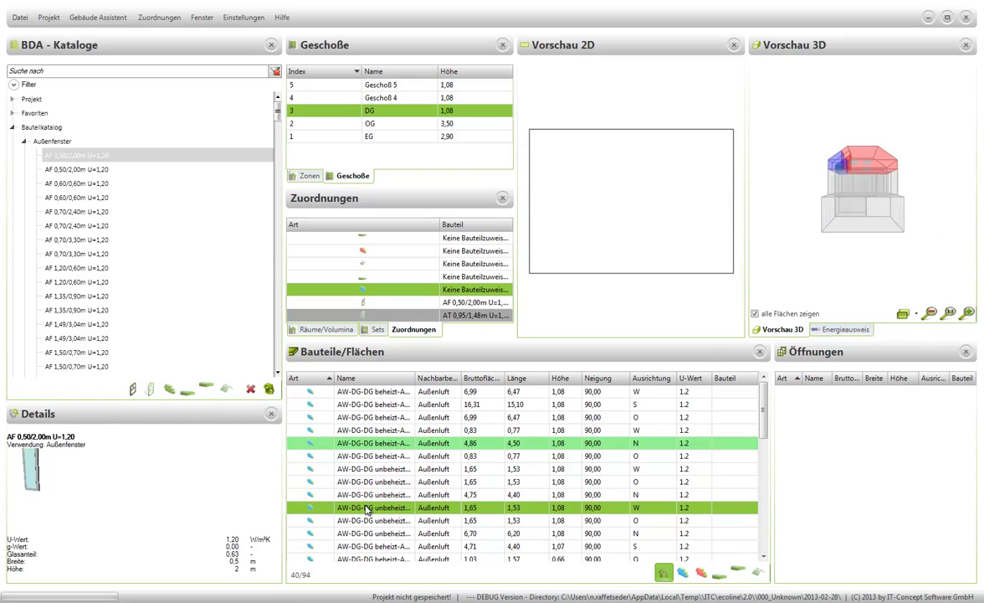
pyautogui.click(373, 520)
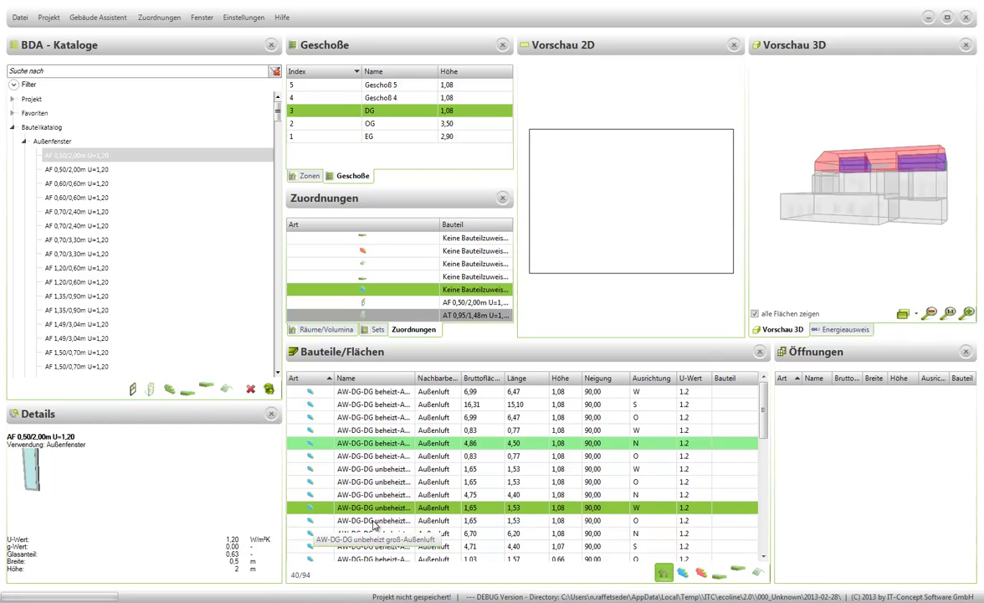
pyautogui.click(379, 534)
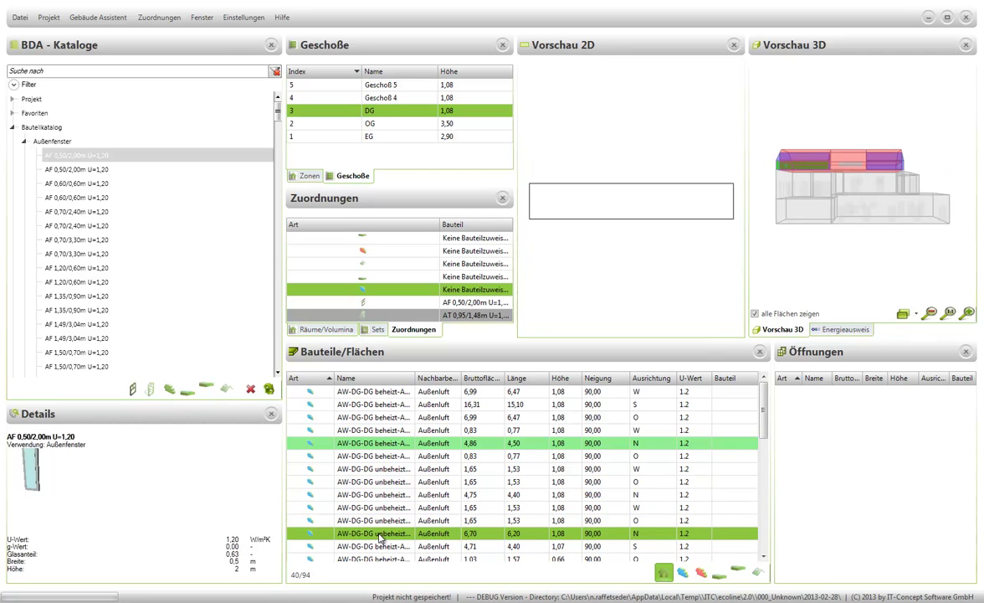
pyautogui.click(388, 549)
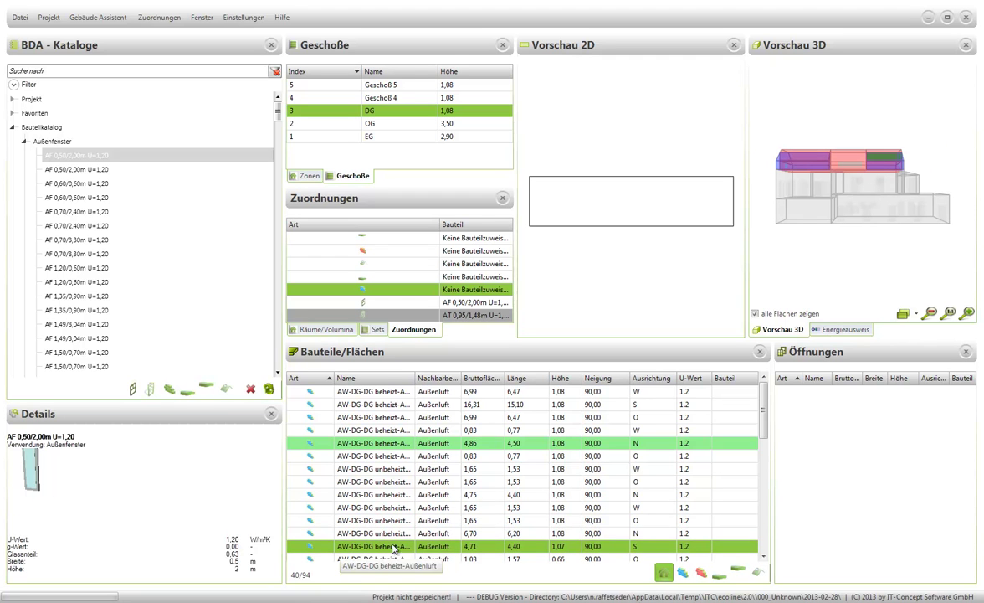
pyautogui.click(762, 557)
pyautogui.click(762, 556)
pyautogui.click(763, 557)
pyautogui.click(763, 556)
pyautogui.click(763, 556)
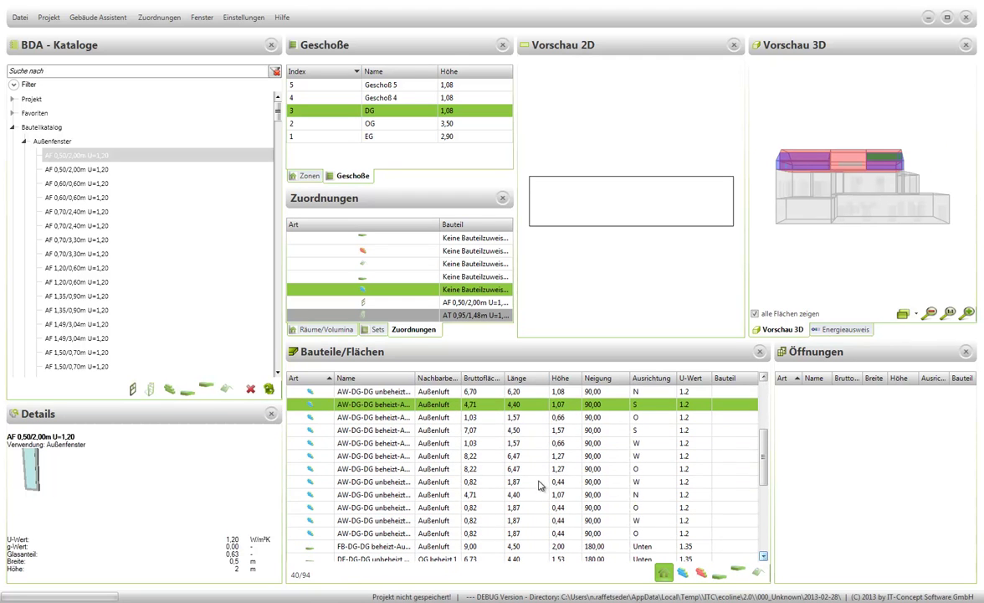
pyautogui.click(401, 418)
# Add three AF 0,50/2,00m U=1,20 windows to the south-facing 4,50 m DG wall with height 1,40 and parapet 0,00
pyautogui.click(400, 430)
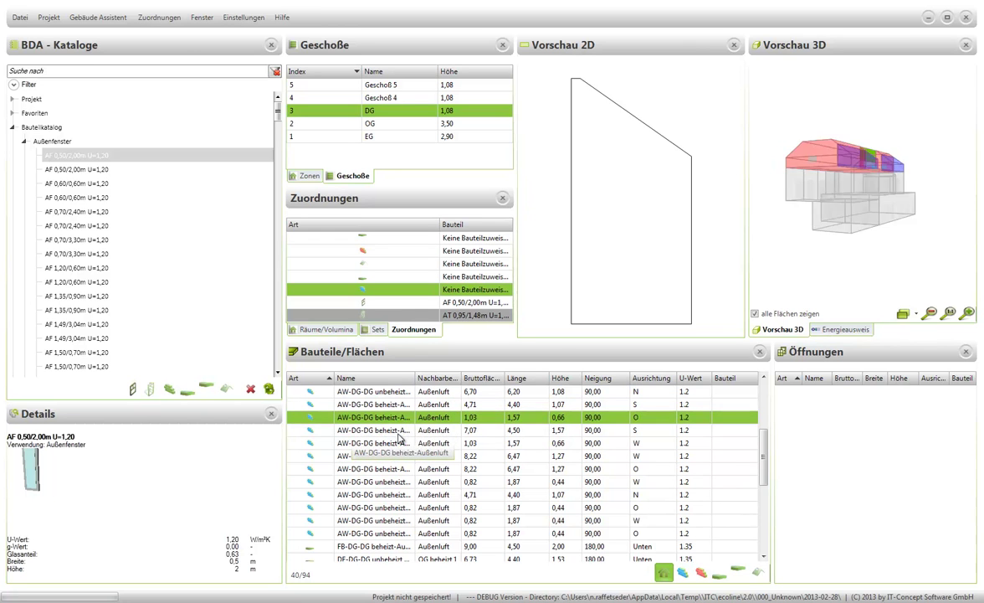
pyautogui.click(94, 157)
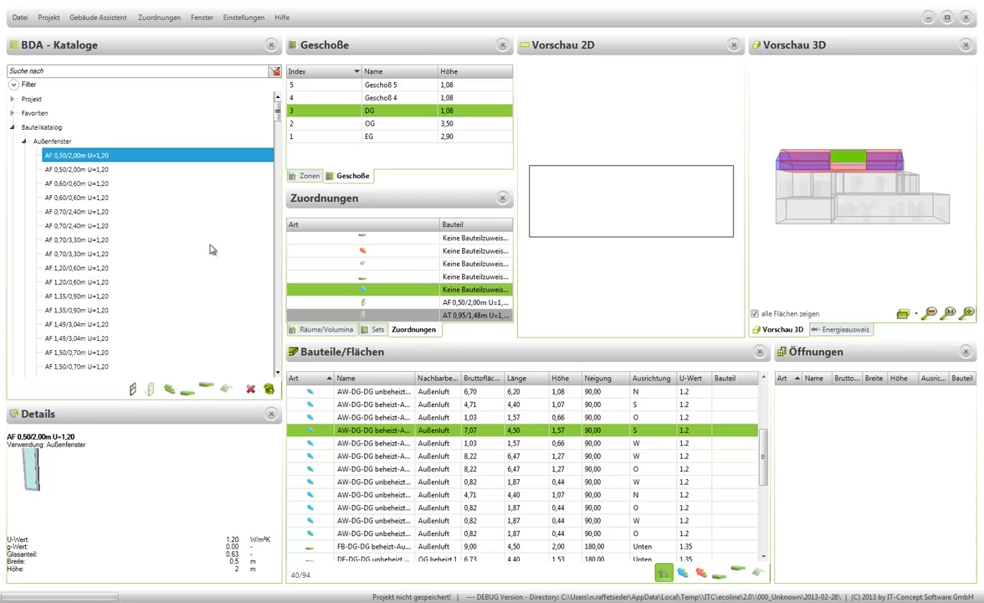
pyautogui.doubleClick(381, 434)
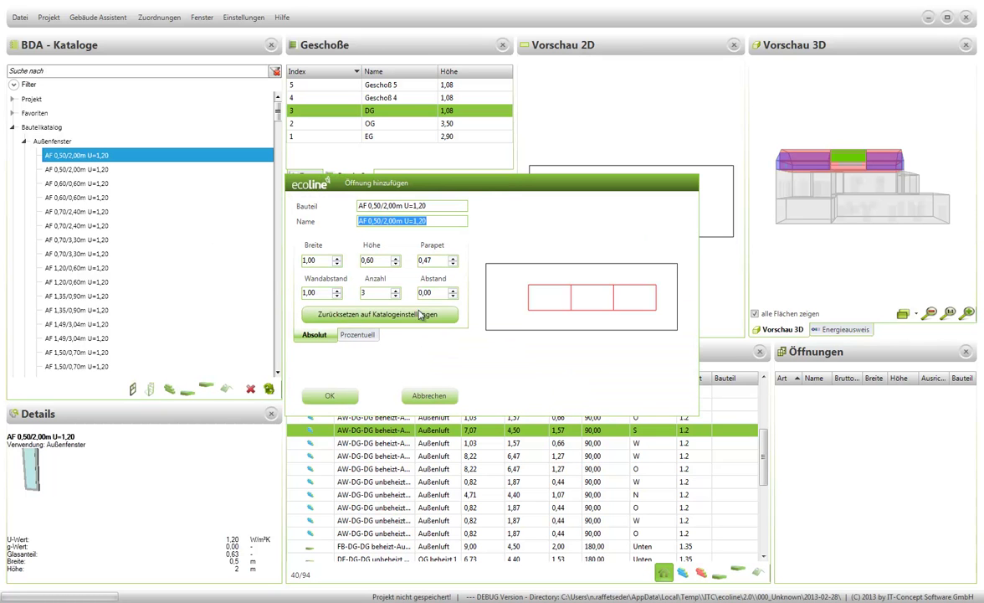
pyautogui.click(397, 264)
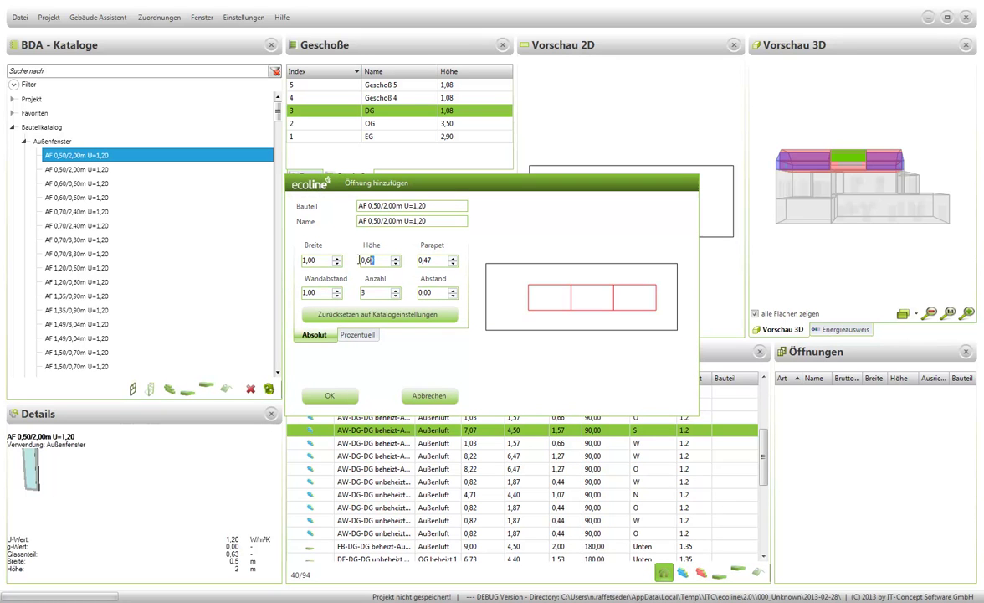
pyautogui.click(442, 260)
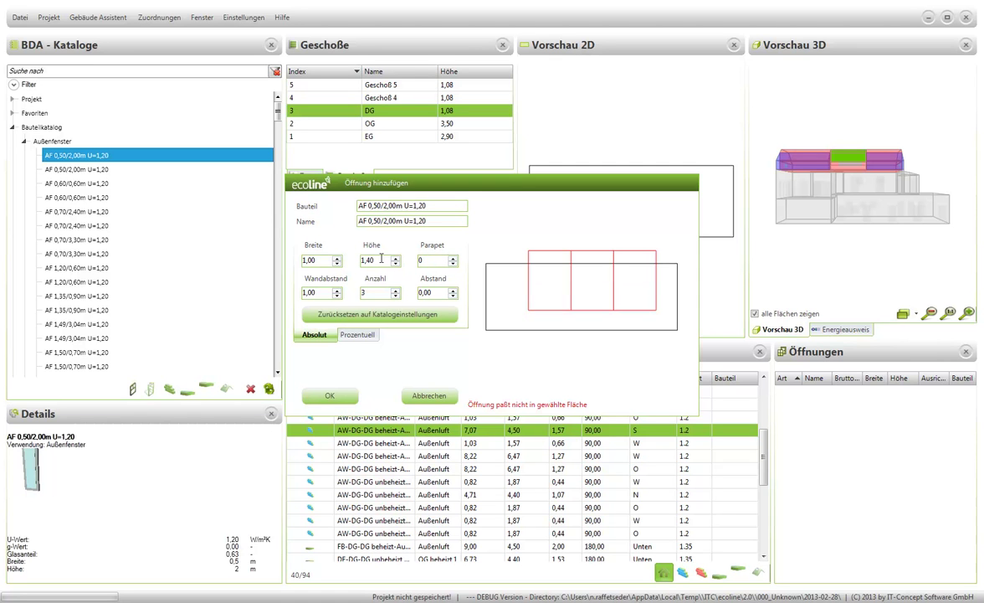
pyautogui.write('0')
pyautogui.click(374, 291)
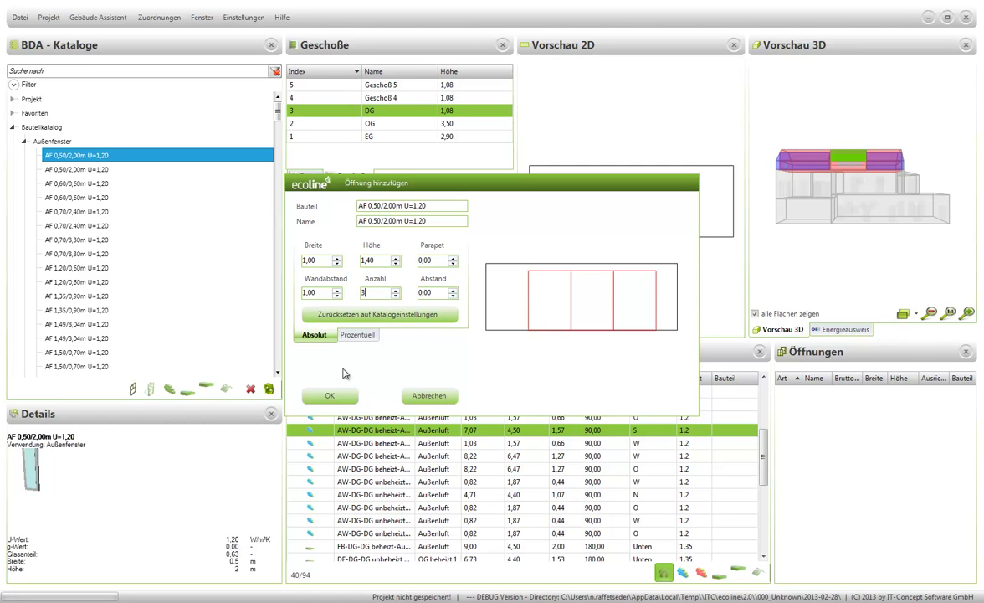
pyautogui.click(338, 398)
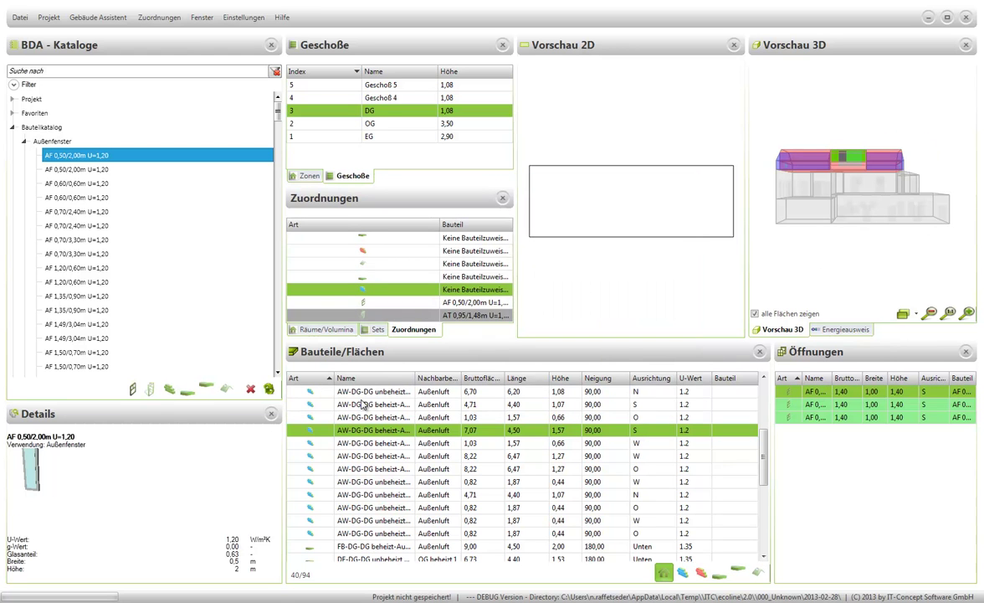
# Add two AF 0,50/2,00m U=1,20 windows with spacing 0,50 to the west-facing 6,47 m DG wall of 1,27 m height
pyautogui.click(360, 448)
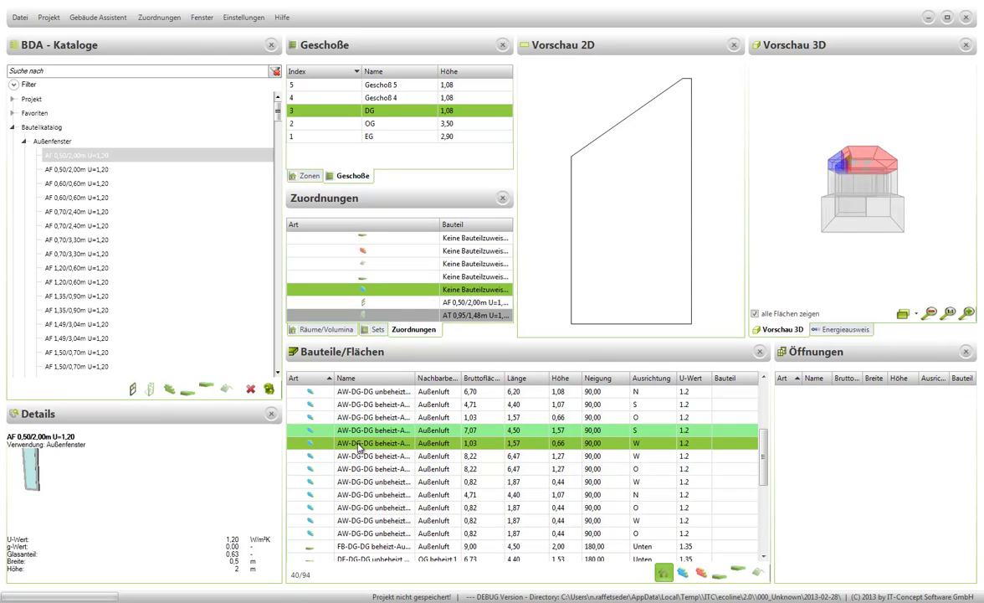
pyautogui.click(364, 457)
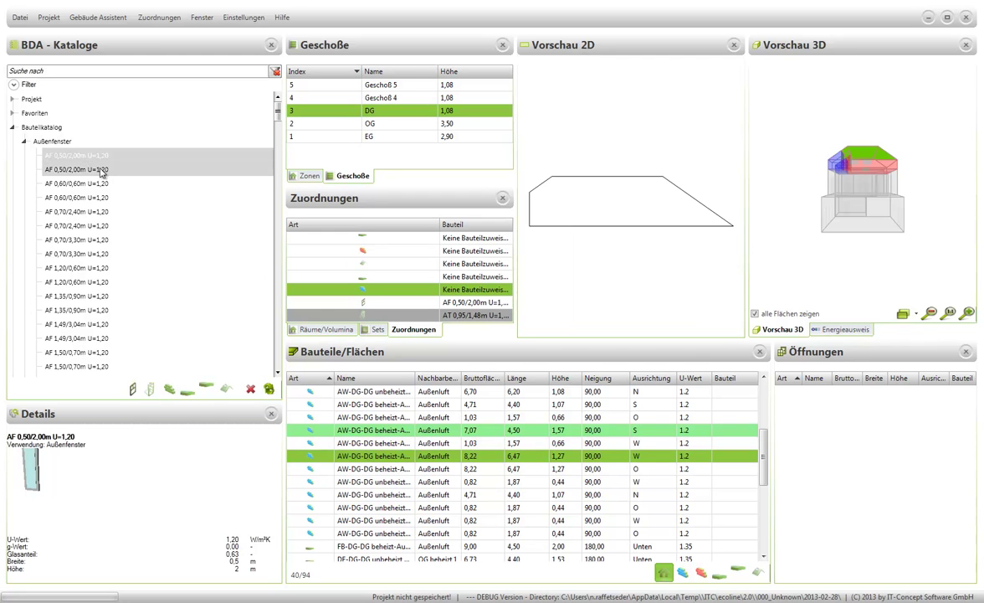
pyautogui.moveTo(96, 159); pyautogui.dragTo(409, 452)
pyautogui.click(395, 295)
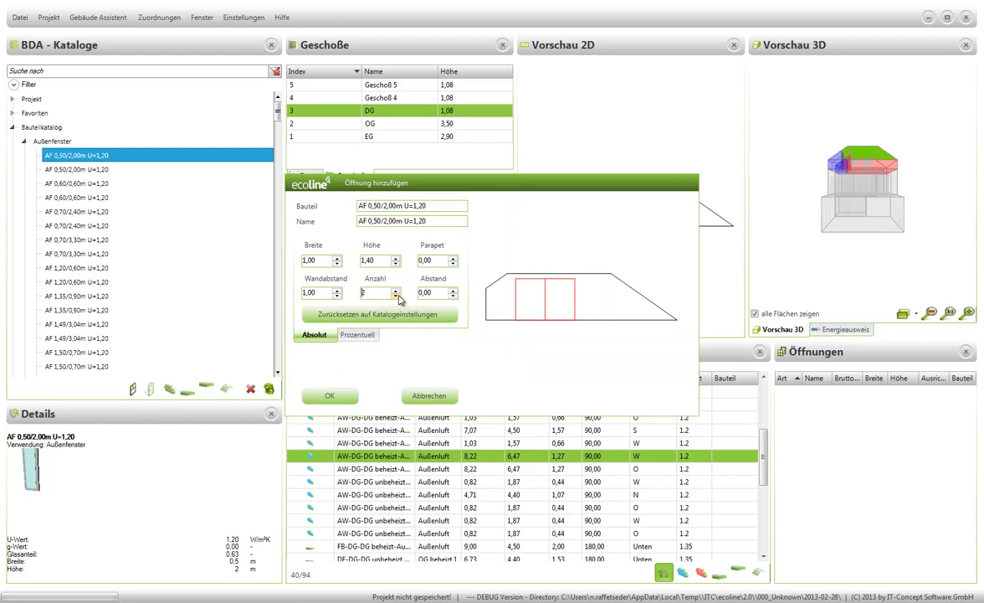
pyautogui.click(452, 289)
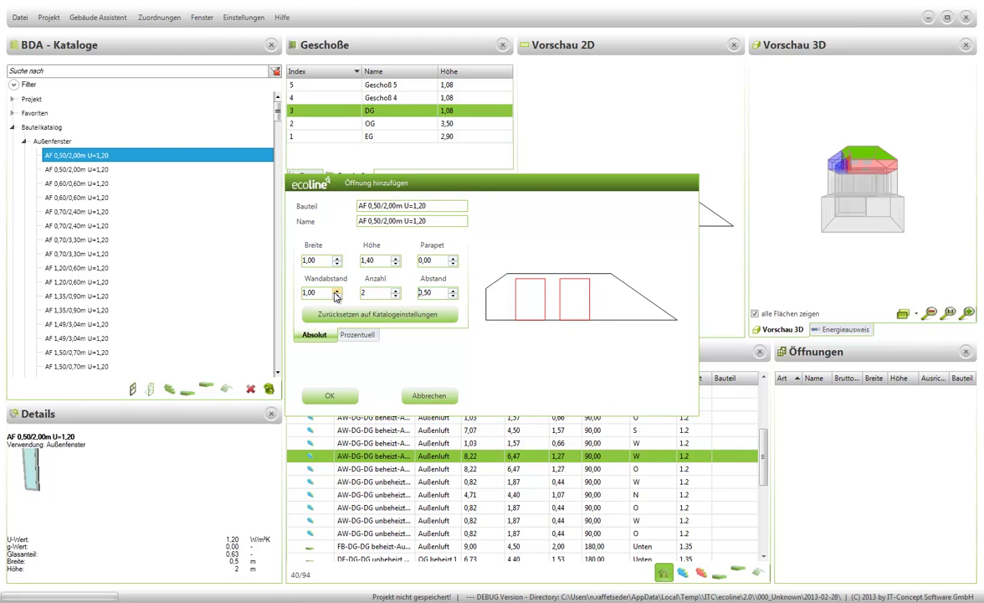
pyautogui.click(339, 395)
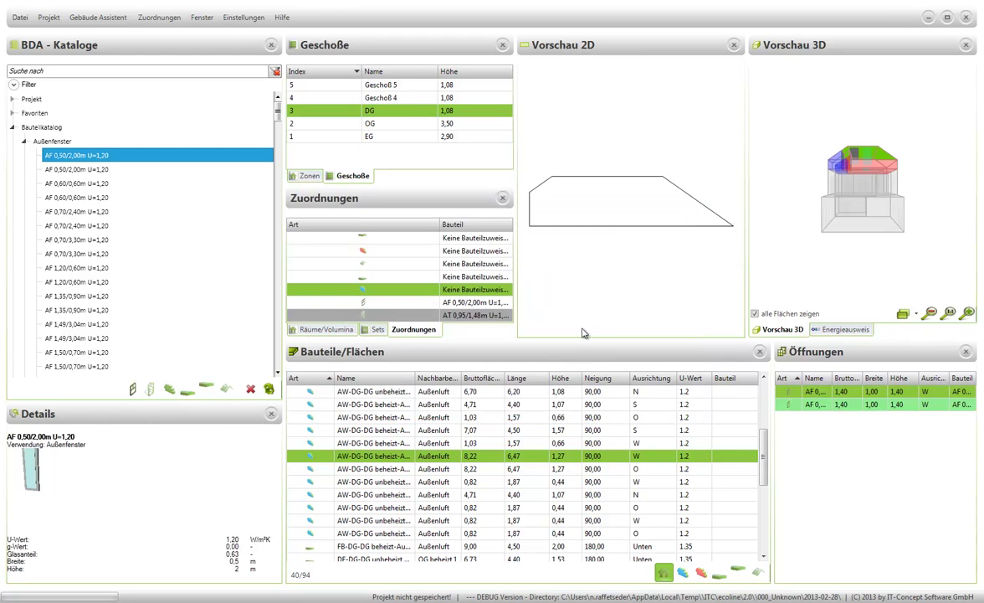
# Add one AF 0,50/2,00m U=1,20 window to the east-facing 6,47 m DG wall of 1,27 m height with wall distance 3,00
pyautogui.click(377, 470)
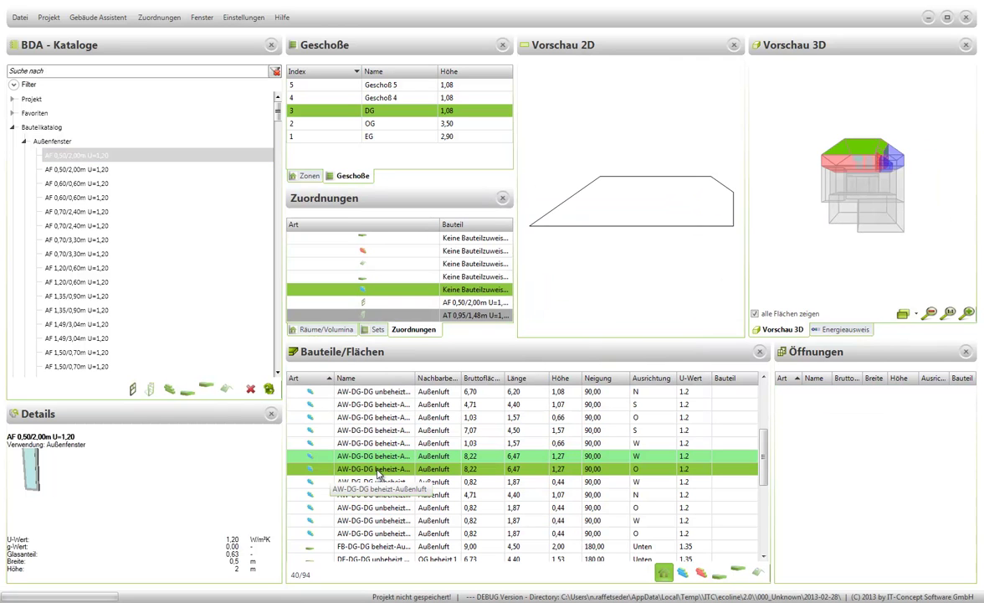
pyautogui.click(172, 156)
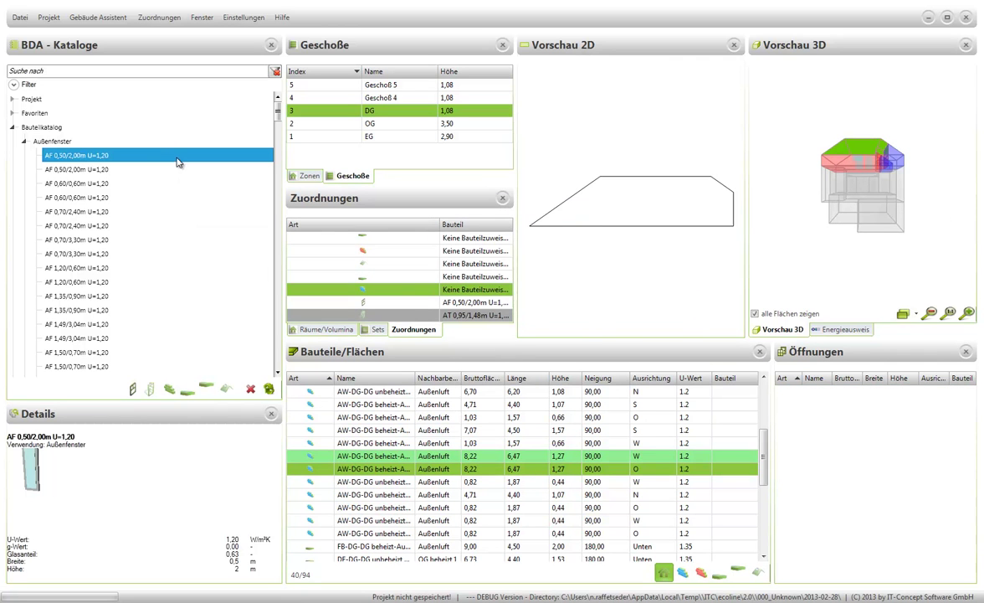
pyautogui.doubleClick(381, 471)
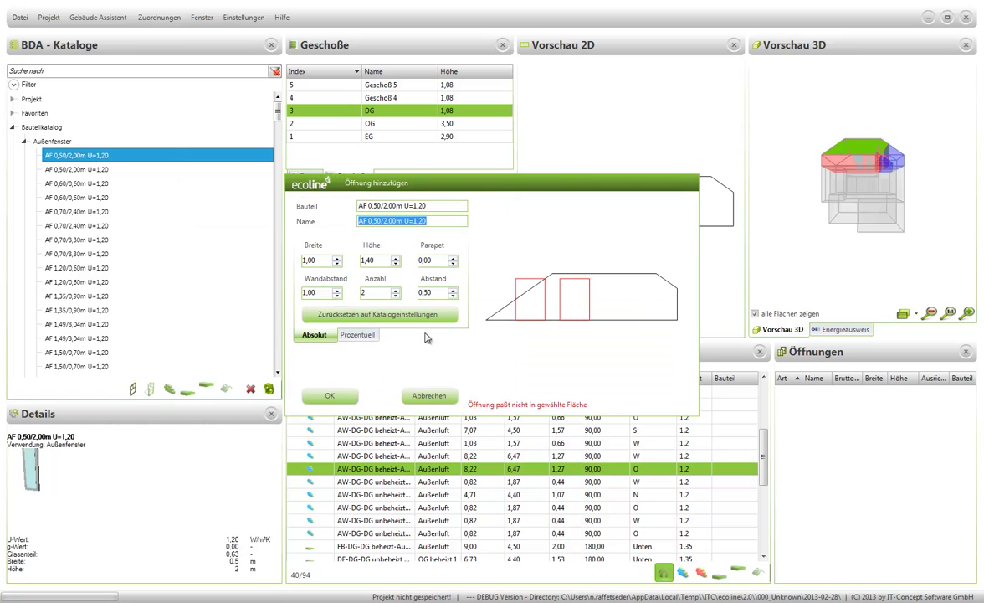
pyautogui.click(395, 295)
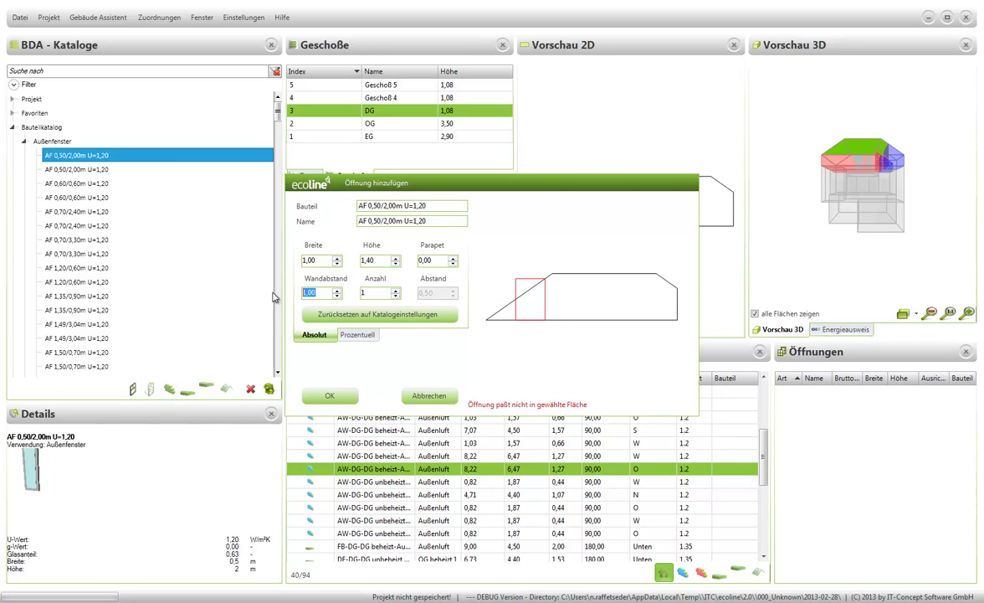
pyautogui.write('3')
pyautogui.click(329, 395)
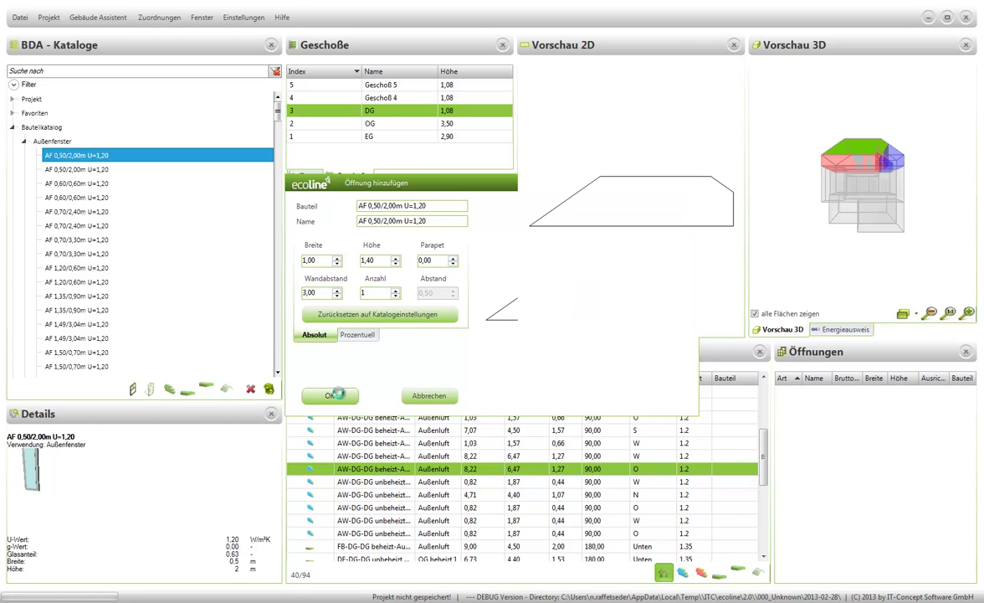